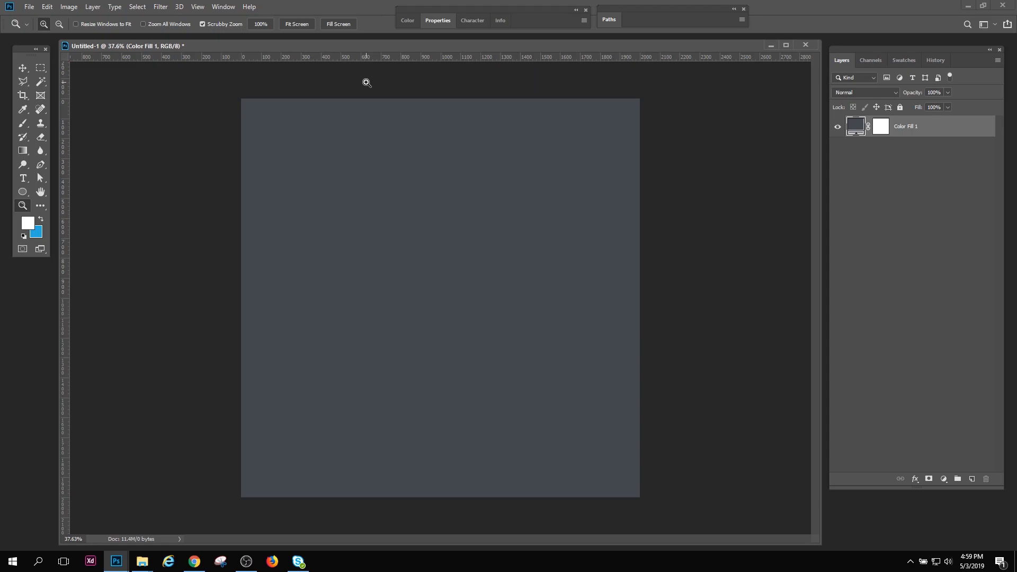
# Check the installed program version in the About Photoshop CC information
pyautogui.moveTo(588, 315); pyautogui.dragTo(599, 332)
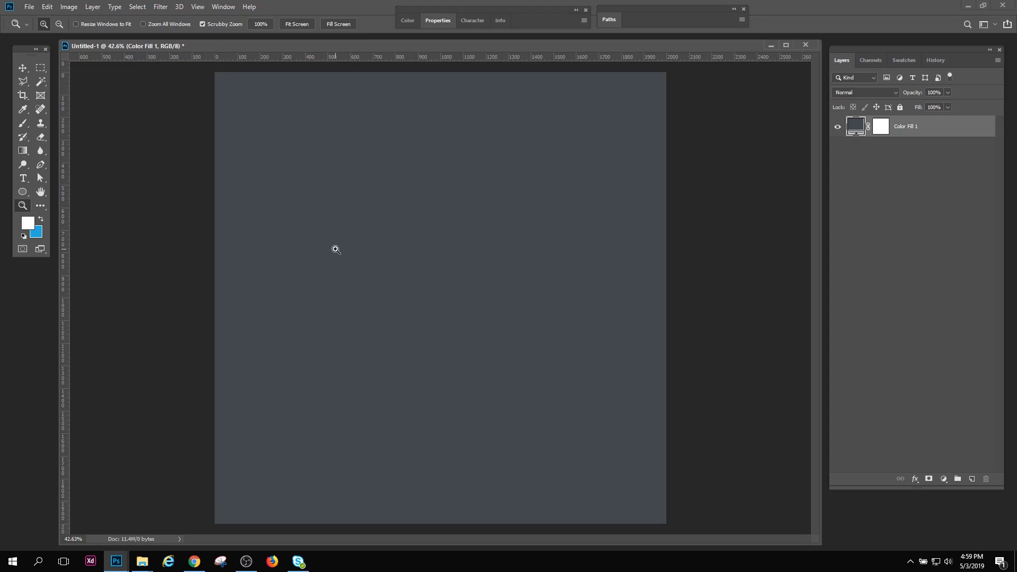
pyautogui.click(249, 6)
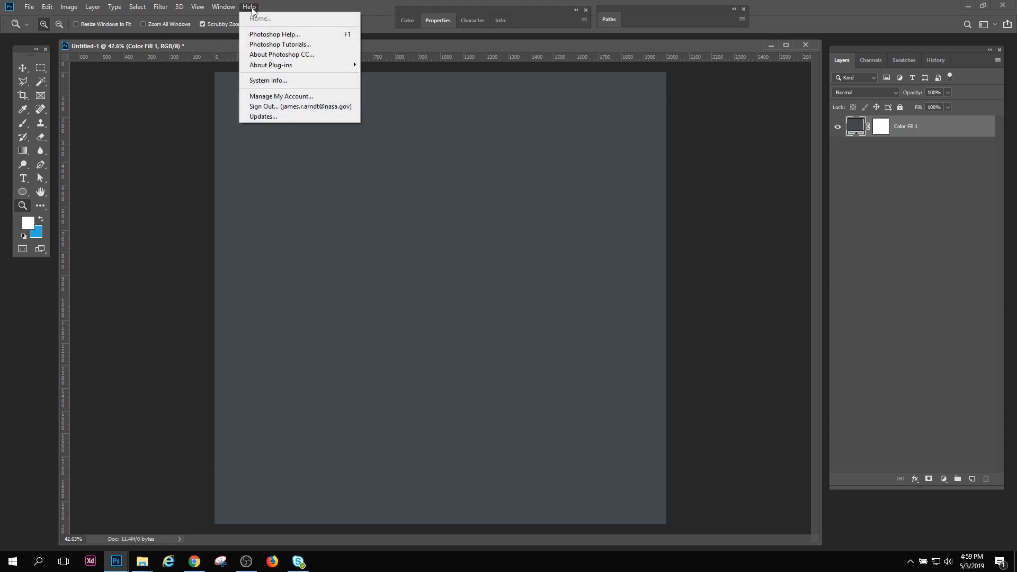
pyautogui.click(276, 56)
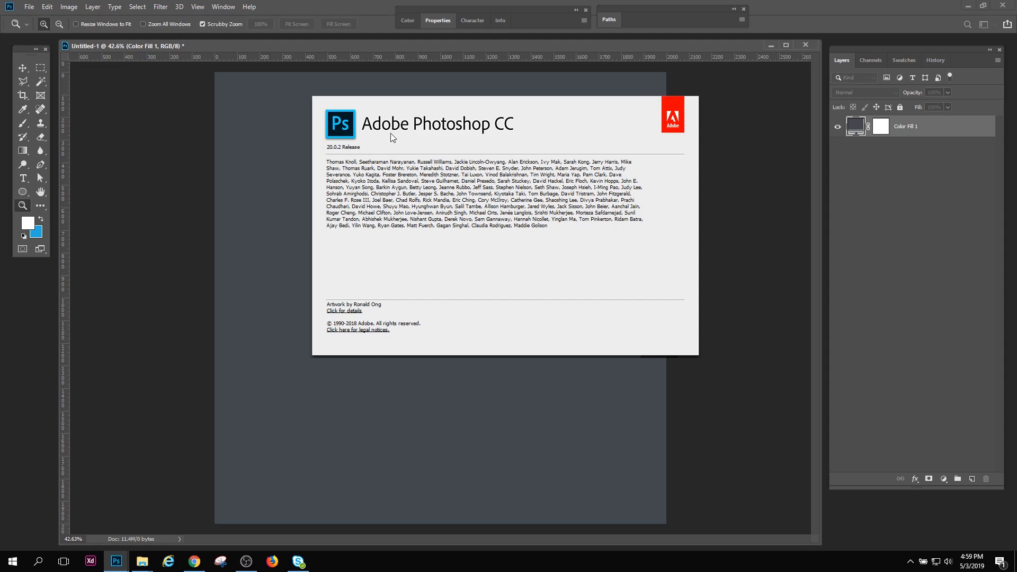
pyautogui.click(444, 42)
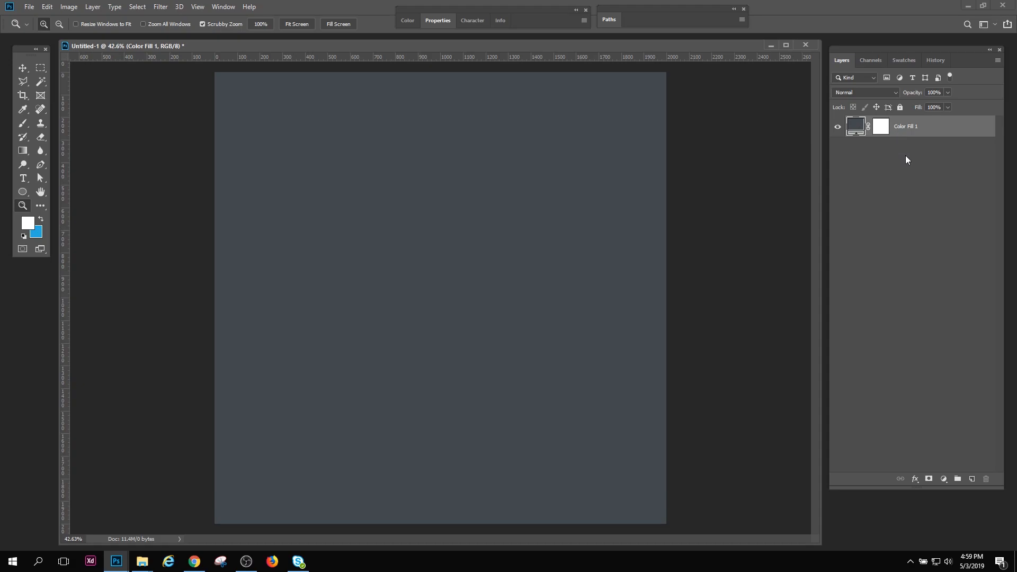
pyautogui.click(945, 479)
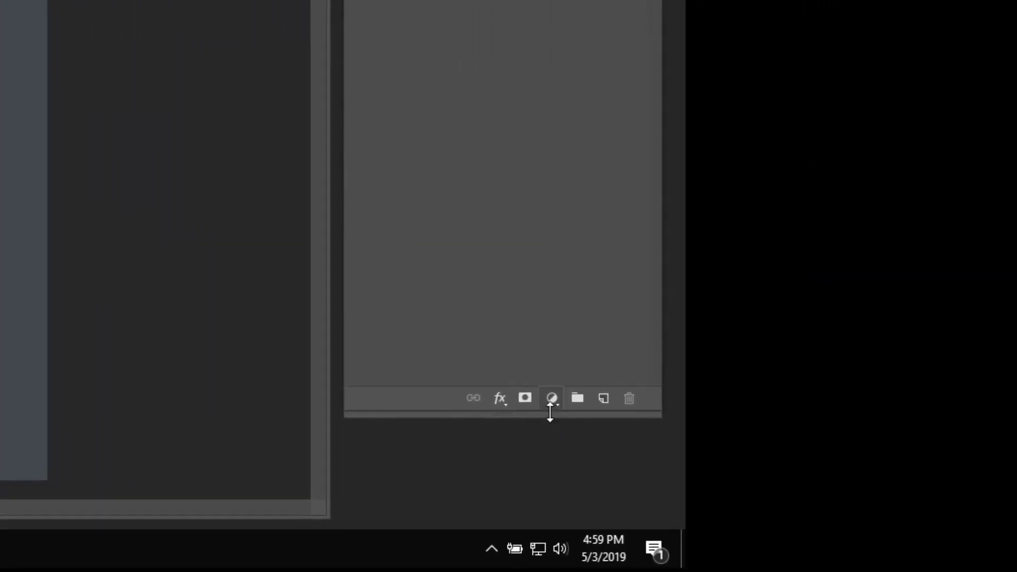
pyautogui.click(548, 399)
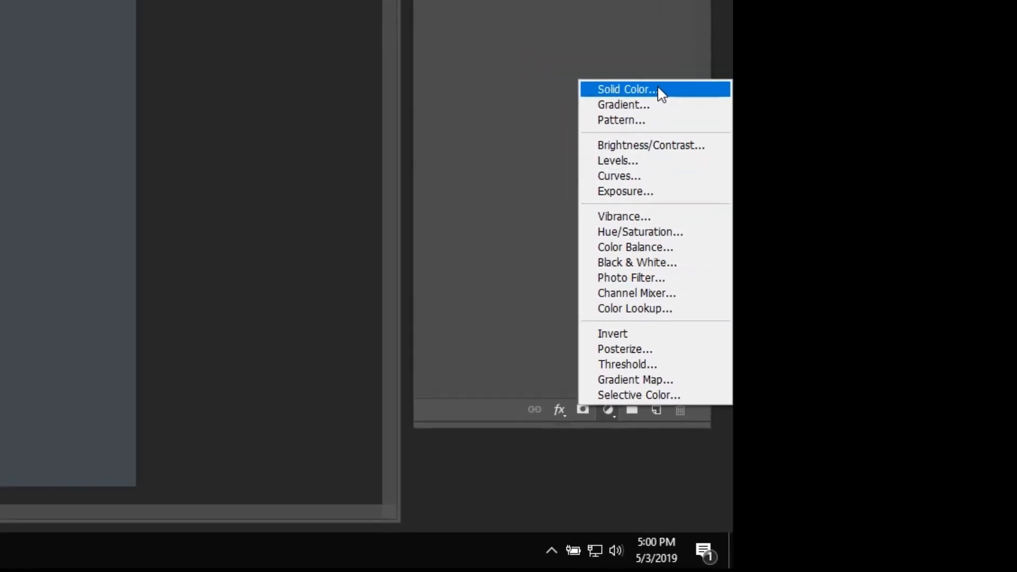
pyautogui.click(605, 55)
pyautogui.write('a20f0f')
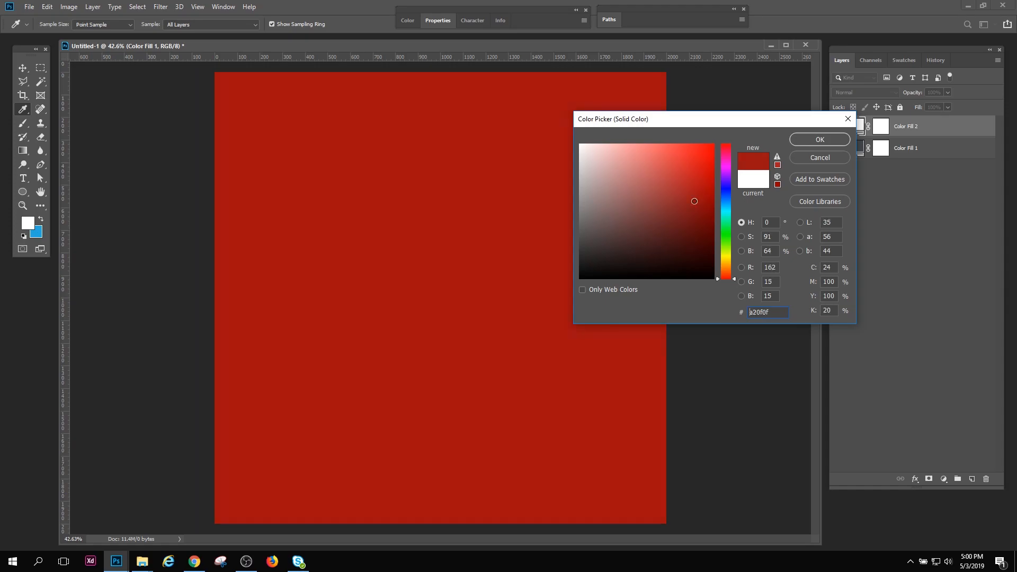
pyautogui.moveTo(635, 207)
pyautogui.mouseDown()
pyautogui.moveTo(674, 243)
pyautogui.moveTo(621, 226)
pyautogui.moveTo(652, 244)
pyautogui.moveTo(663, 207)
pyautogui.moveTo(629, 177)
pyautogui.moveTo(557, 207)
pyautogui.moveTo(577, 226)
pyautogui.mouseUp()
pyautogui.click(842, 160)
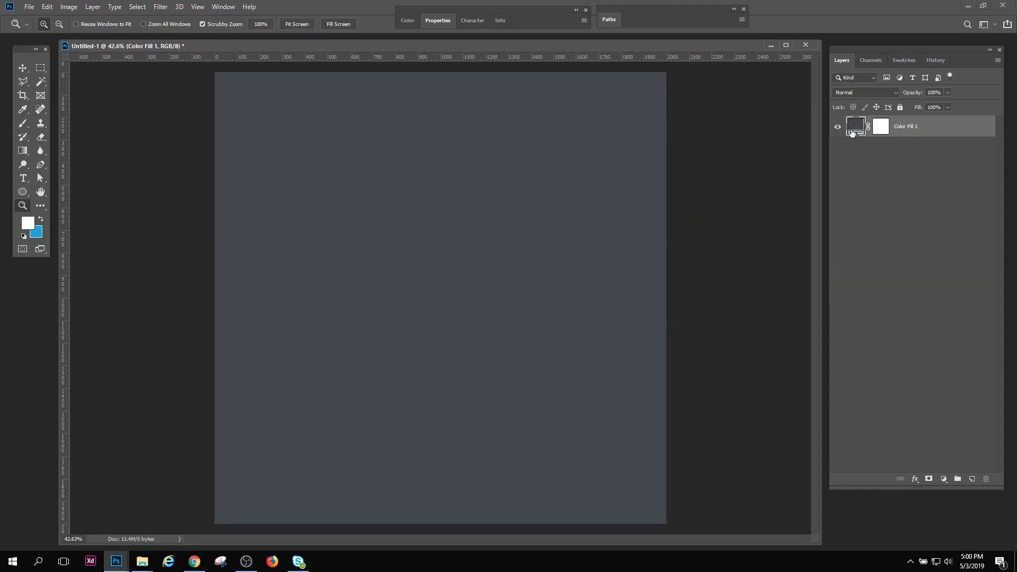
pyautogui.doubleClick(852, 132)
pyautogui.click(844, 153)
pyautogui.doubleClick(854, 133)
pyautogui.moveTo(665, 212)
pyautogui.mouseDown()
pyautogui.moveTo(651, 191)
pyautogui.moveTo(613, 235)
pyautogui.moveTo(584, 207)
pyautogui.mouseUp()
pyautogui.click(836, 158)
# Add and delete an empty test layer while the Color Fill 1 layer is temporarily hidden
pyautogui.click(837, 130)
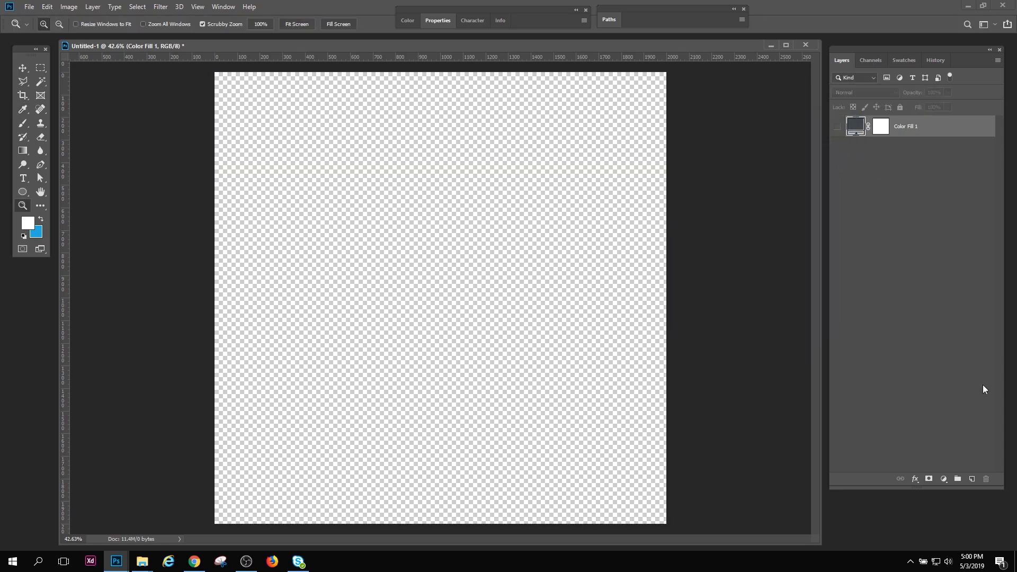
pyautogui.click(973, 478)
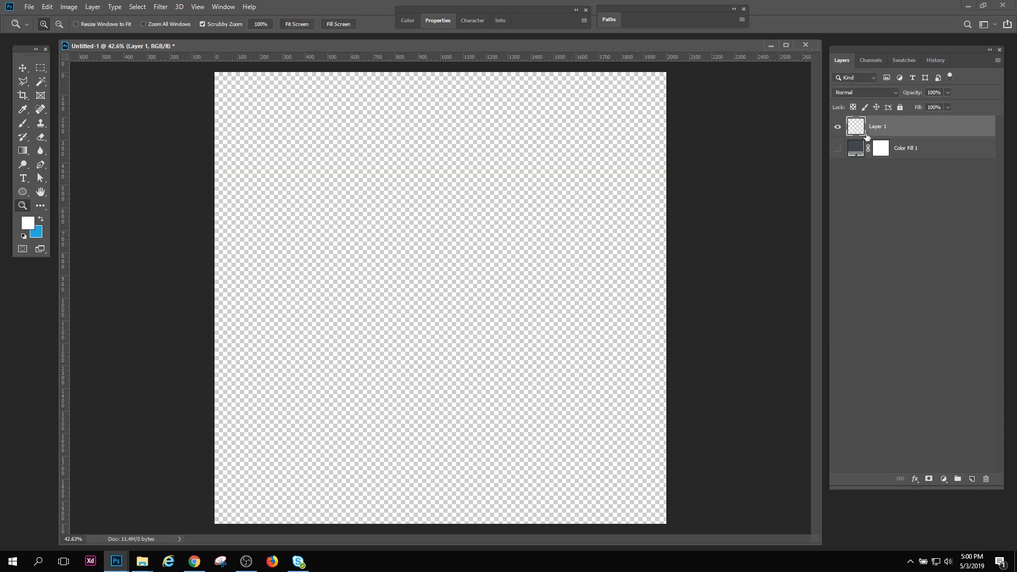
pyautogui.moveTo(853, 132); pyautogui.dragTo(989, 479)
pyautogui.click(837, 126)
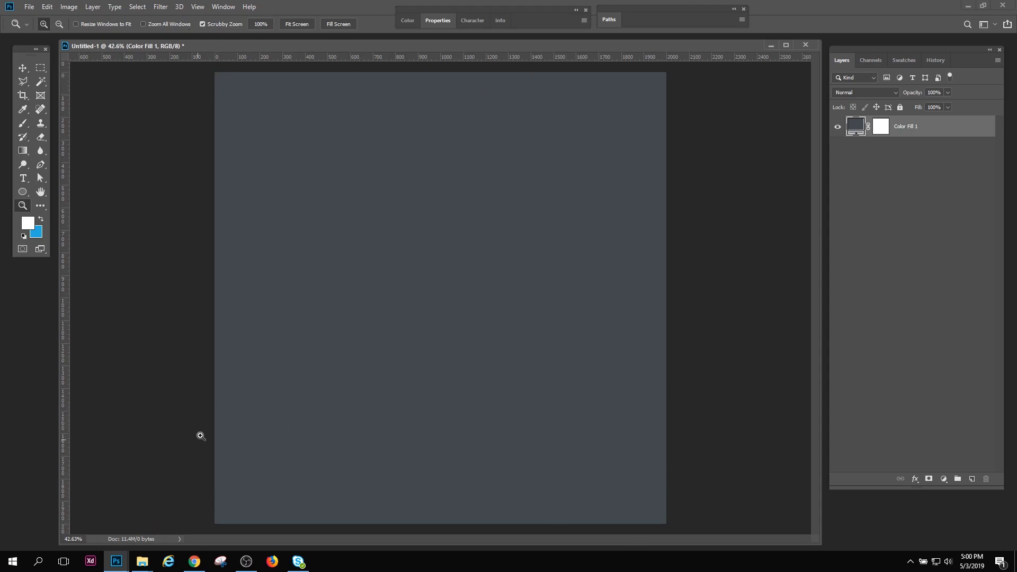
# Look through the REFERENCE_STOCK_IMAGES folder in File Explorer
pyautogui.click(141, 561)
pyautogui.click(139, 512)
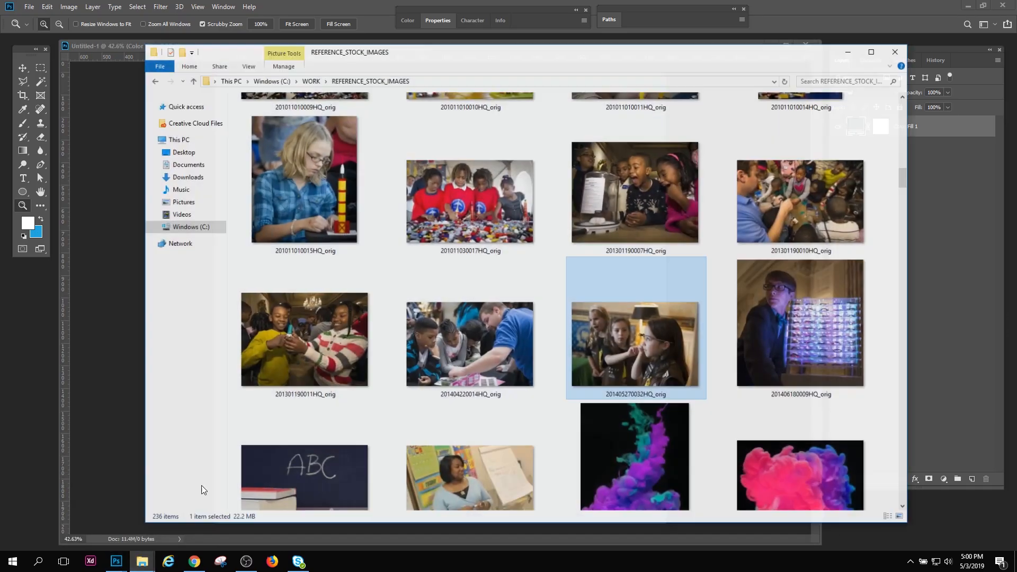
pyautogui.moveTo(916, 170); pyautogui.dragTo(917, 147)
pyautogui.click(863, 39)
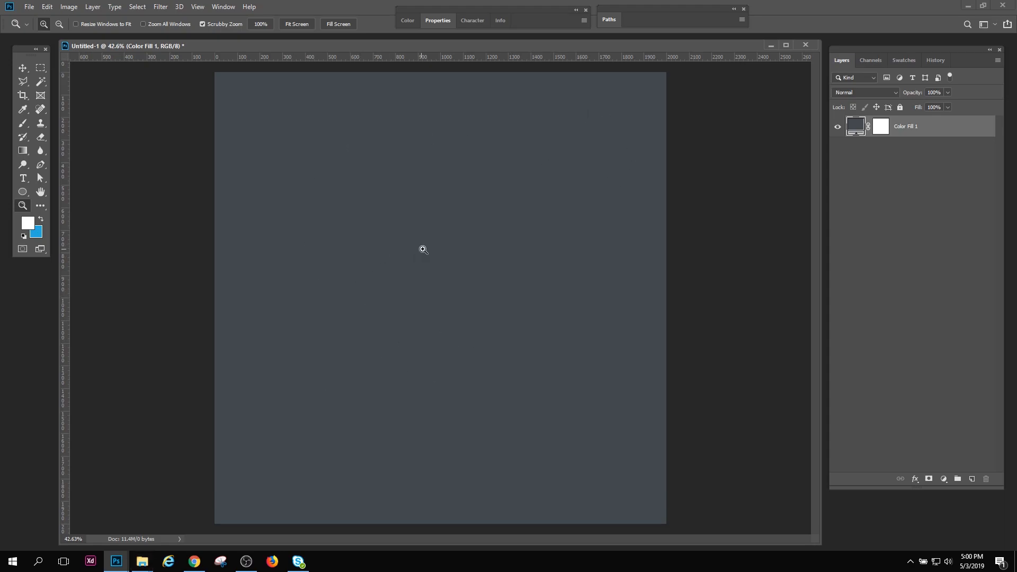
pyautogui.click(41, 135)
pyautogui.click(76, 139)
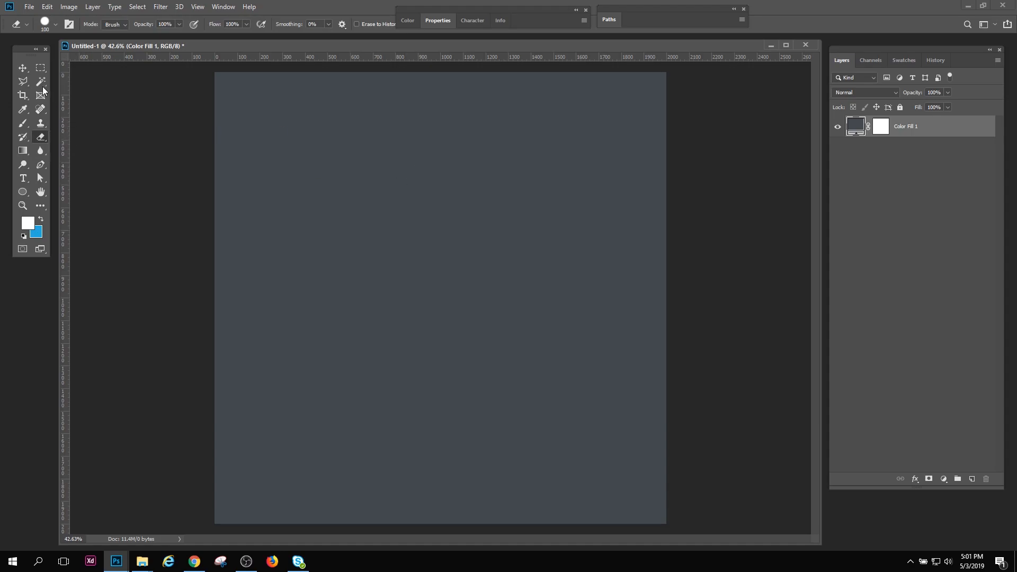
pyautogui.click(40, 68)
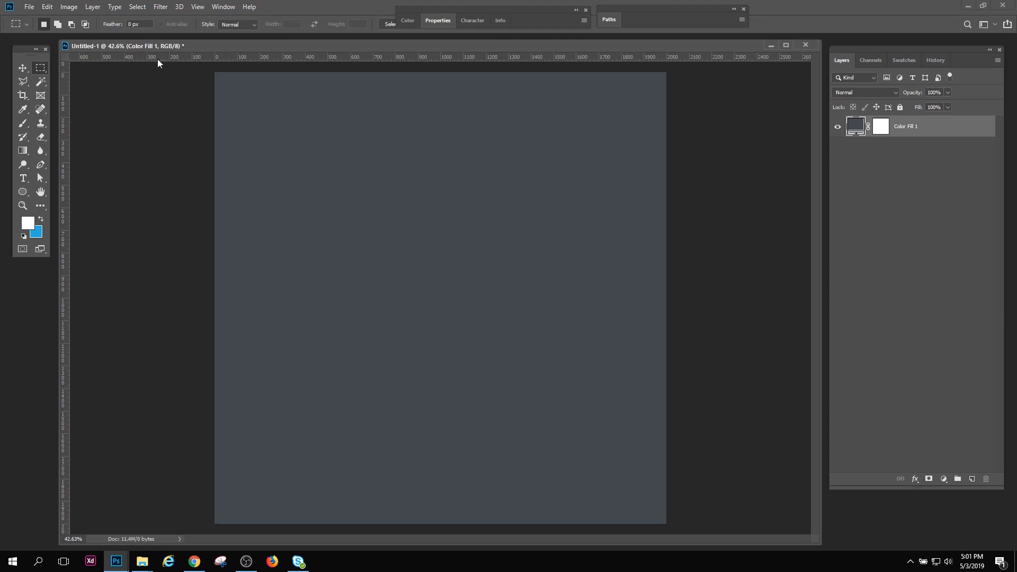
pyautogui.click(29, 7)
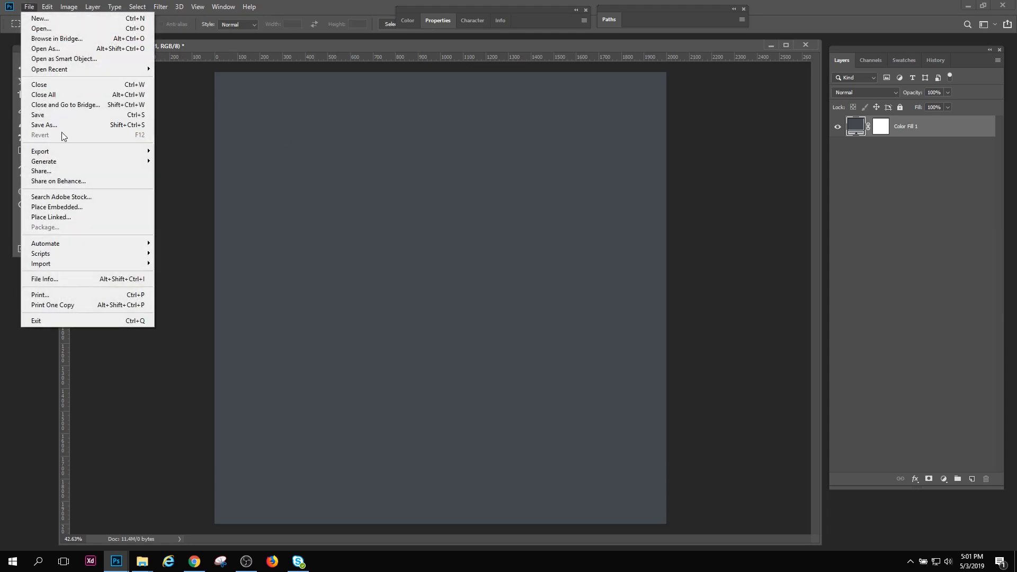
pyautogui.click(635, 54)
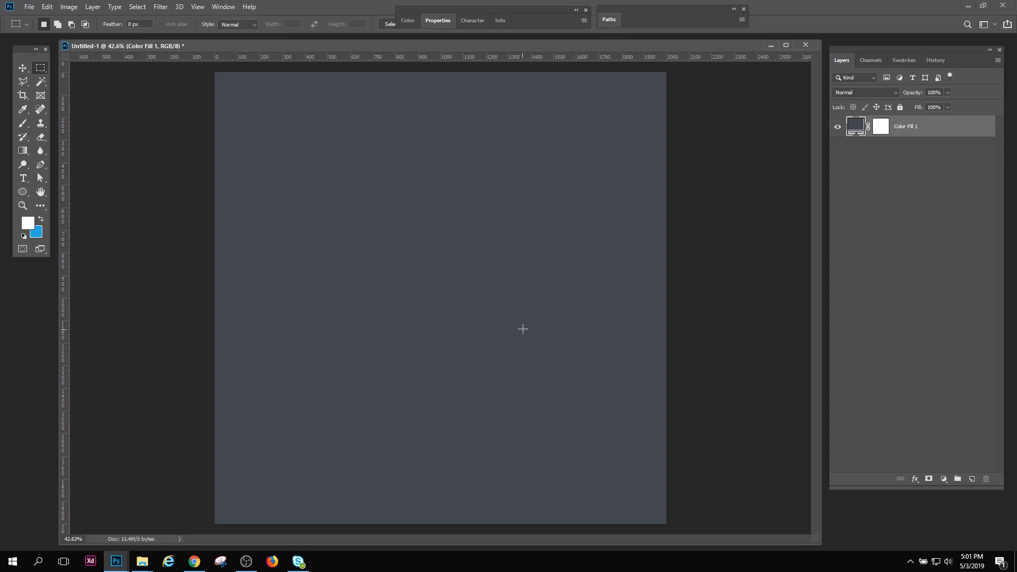
pyautogui.click(47, 7)
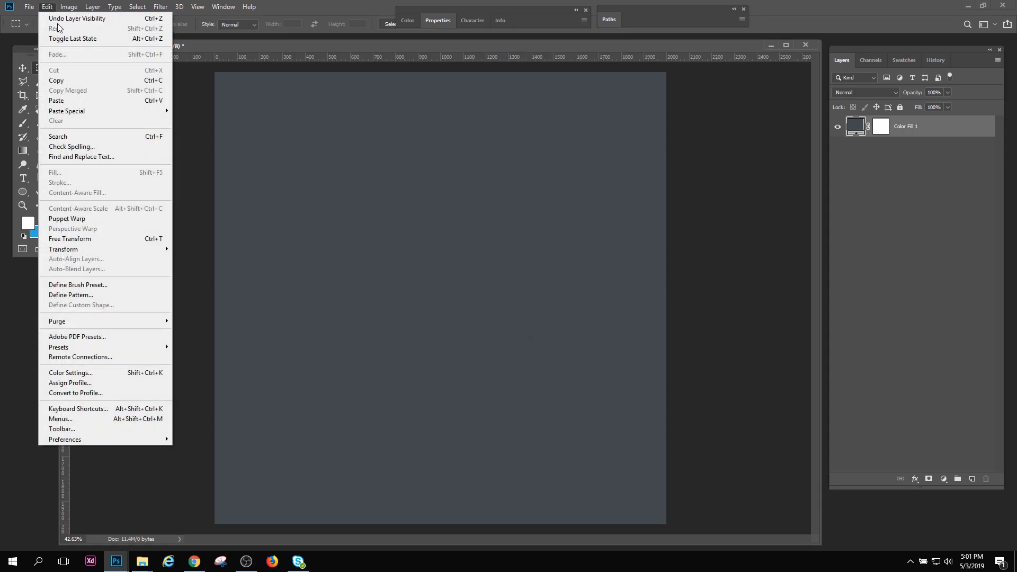
pyautogui.click(293, 56)
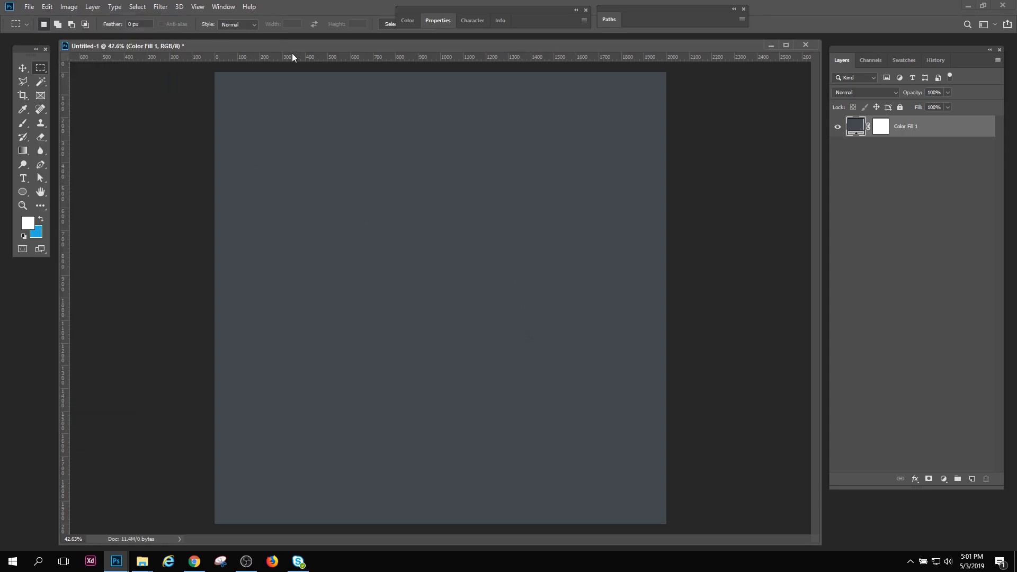
pyautogui.click(935, 60)
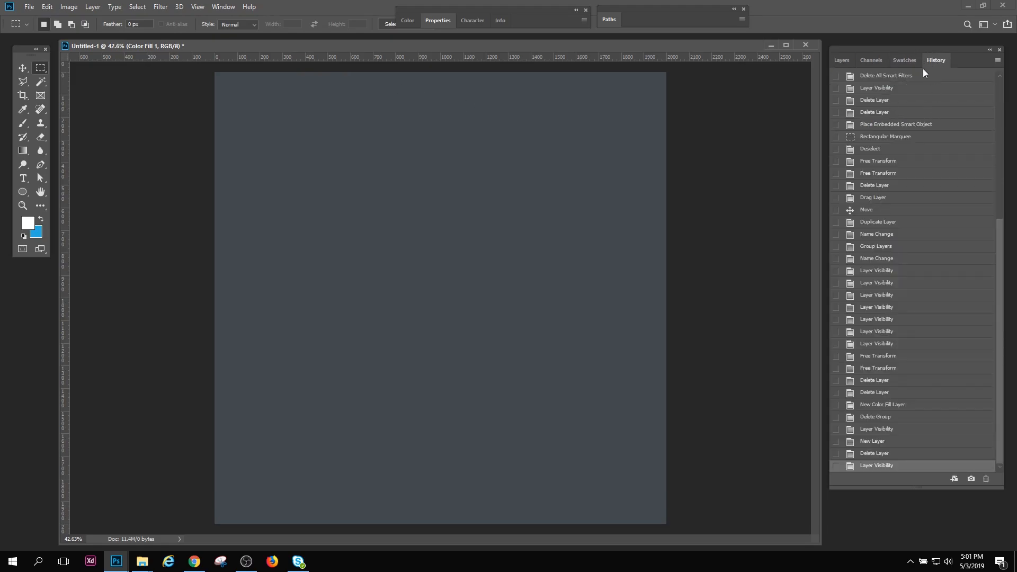
pyautogui.click(842, 61)
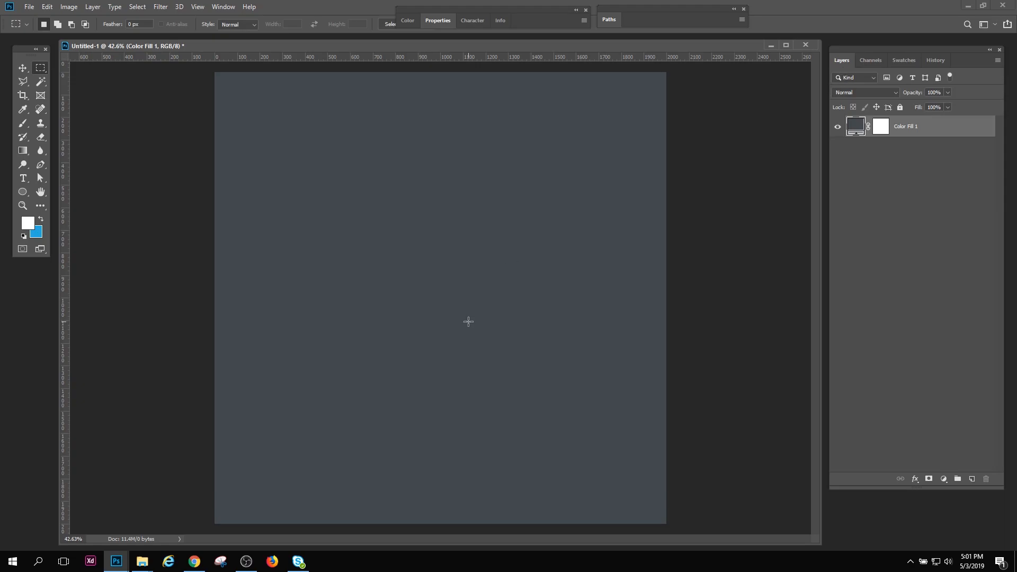
pyautogui.moveTo(673, 40); pyautogui.dragTo(667, 47)
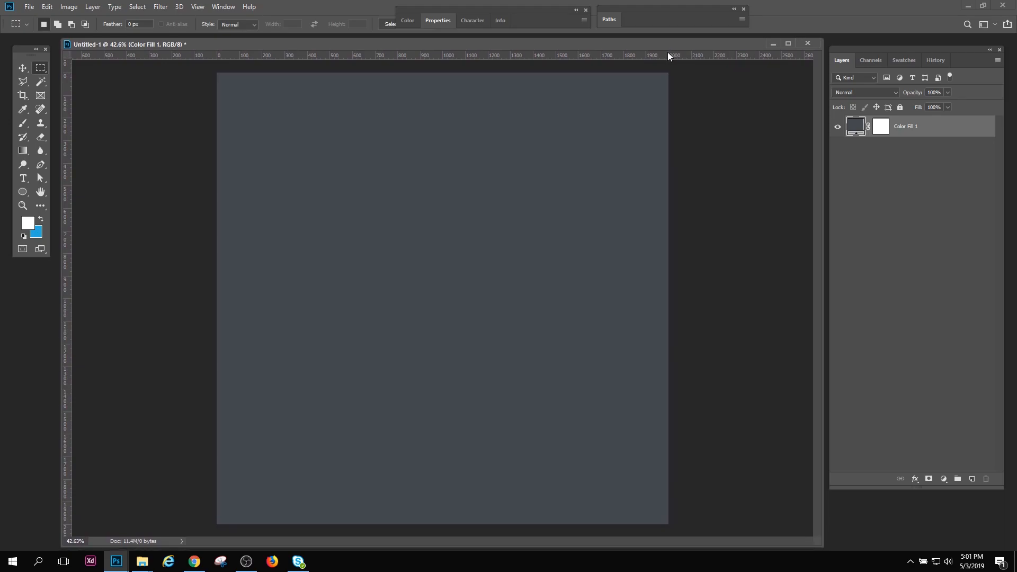
pyautogui.rightClick(142, 561)
pyautogui.click(98, 528)
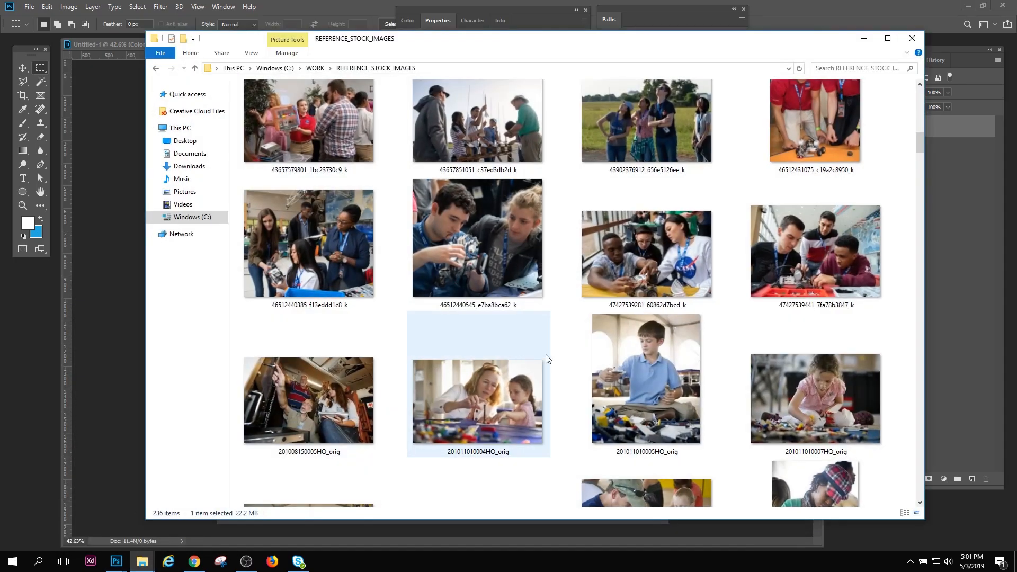
pyautogui.moveTo(922, 130); pyautogui.dragTo(918, 179)
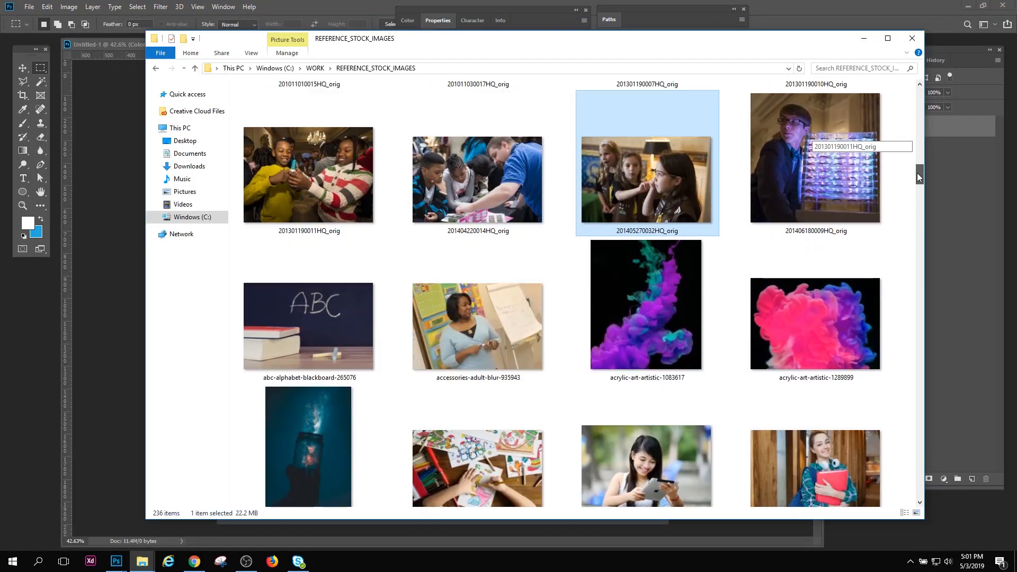
pyautogui.moveTo(649, 190); pyautogui.dragTo(32, 316)
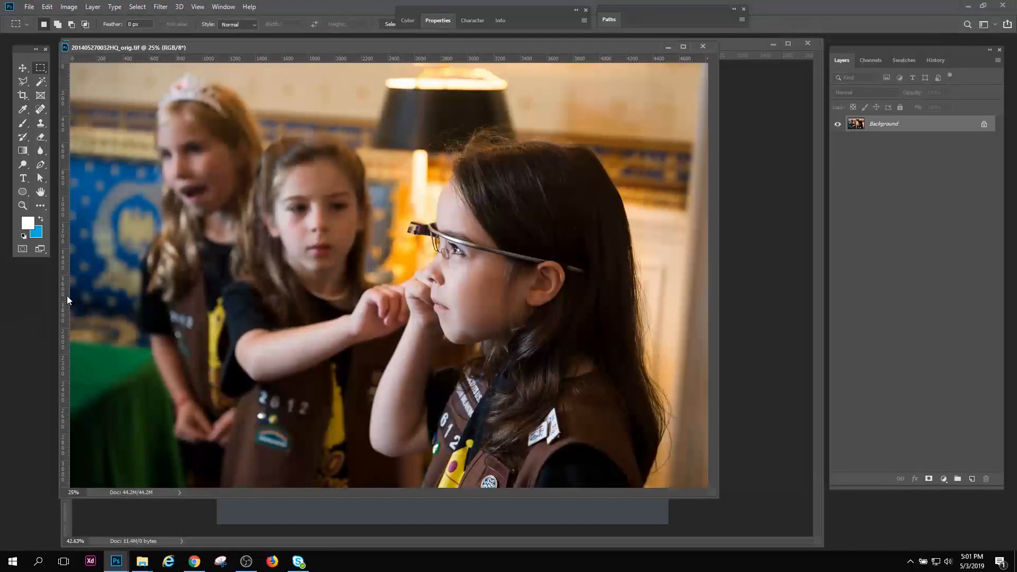
pyautogui.moveTo(338, 47); pyautogui.dragTo(306, 67)
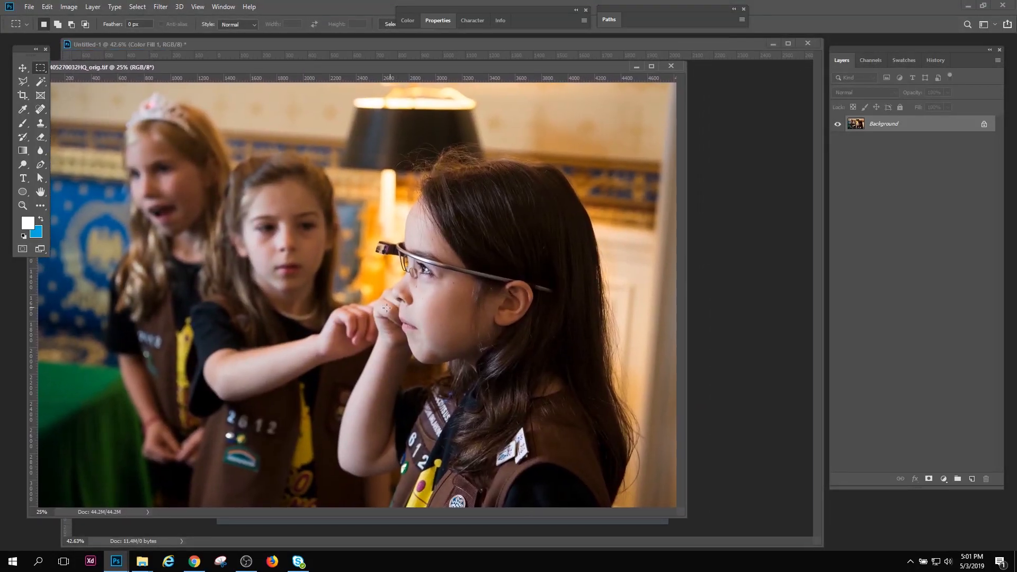
pyautogui.moveTo(88, 67); pyautogui.dragTo(83, 94)
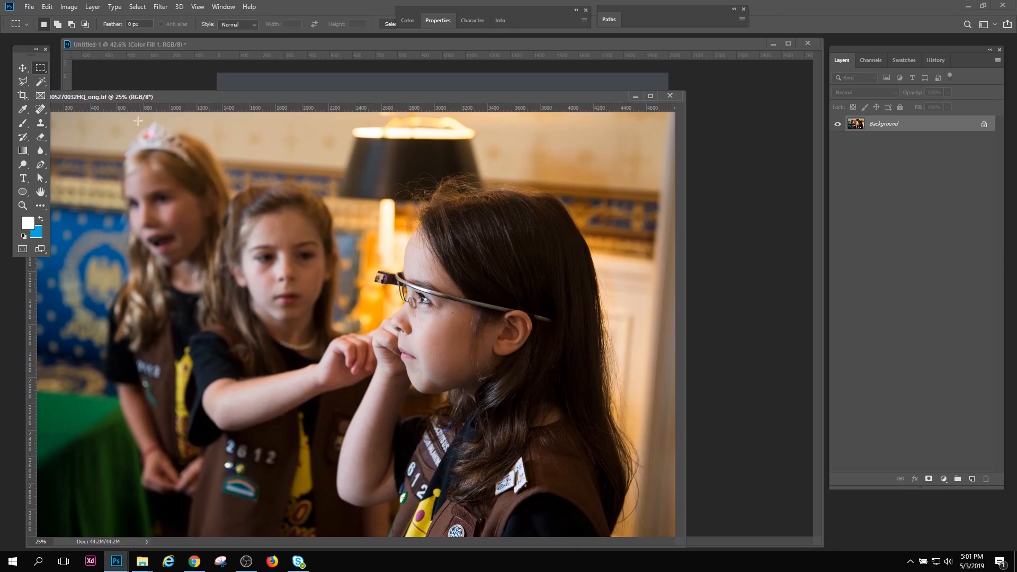
# Copy the stock photo into Untitled-1 as a layer above Color Fill 1 and close the source photo
pyautogui.click(22, 68)
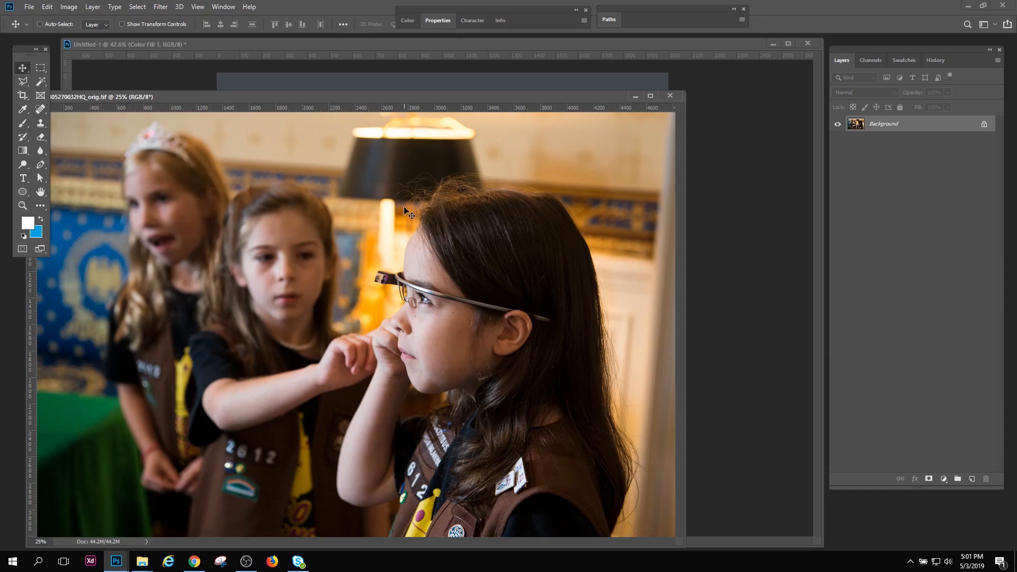
pyautogui.moveTo(404, 209); pyautogui.dragTo(431, 78)
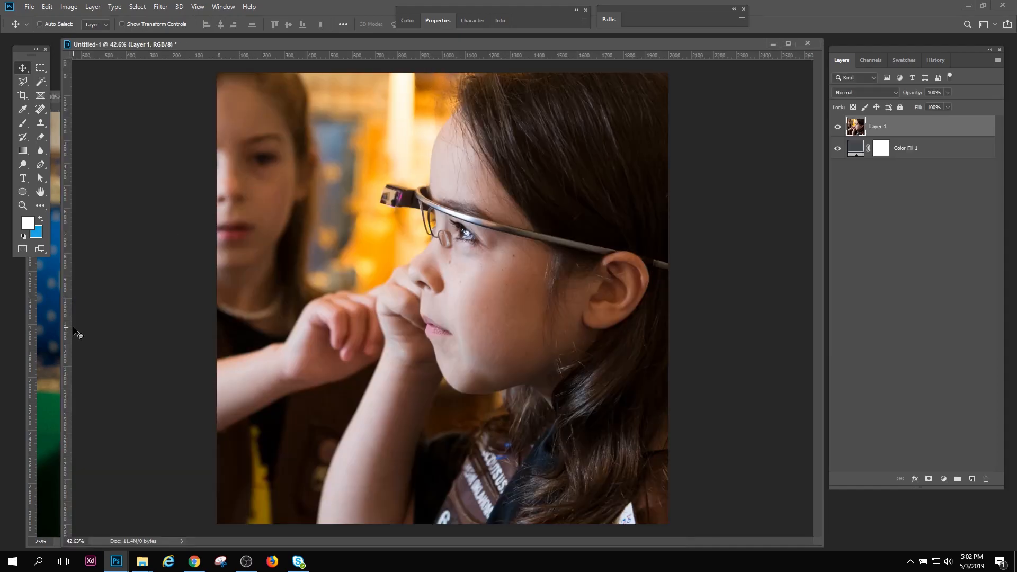
pyautogui.click(49, 335)
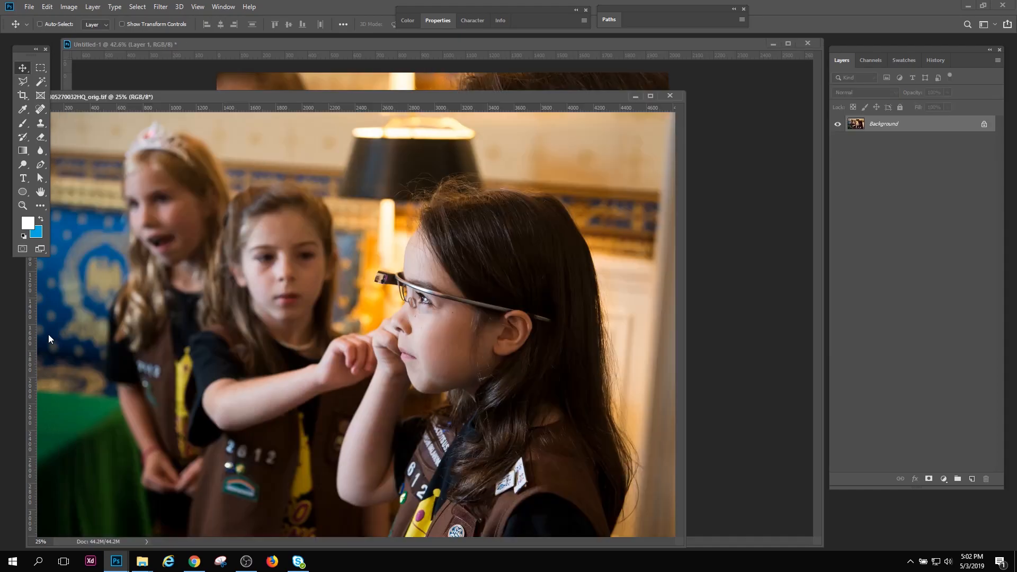
pyautogui.click(670, 96)
pyautogui.click(22, 205)
pyautogui.moveTo(440, 269); pyautogui.dragTo(409, 272)
pyautogui.moveTo(464, 288); pyautogui.dragTo(434, 333)
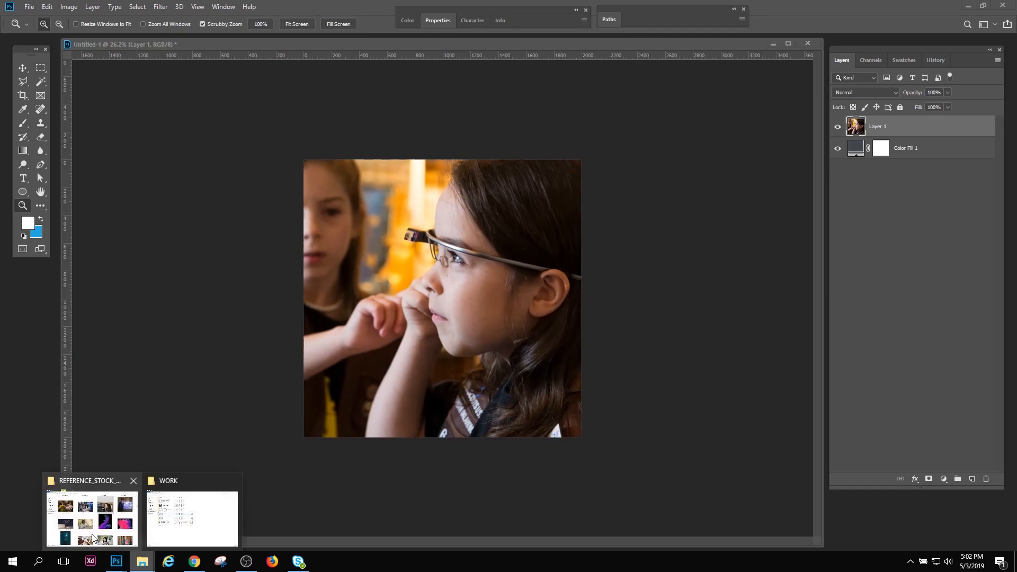
pyautogui.click(91, 518)
pyautogui.scroll(-3, 590, 417)
pyautogui.scroll(3, 678, 377)
pyautogui.moveTo(639, 216); pyautogui.dragTo(82, 345)
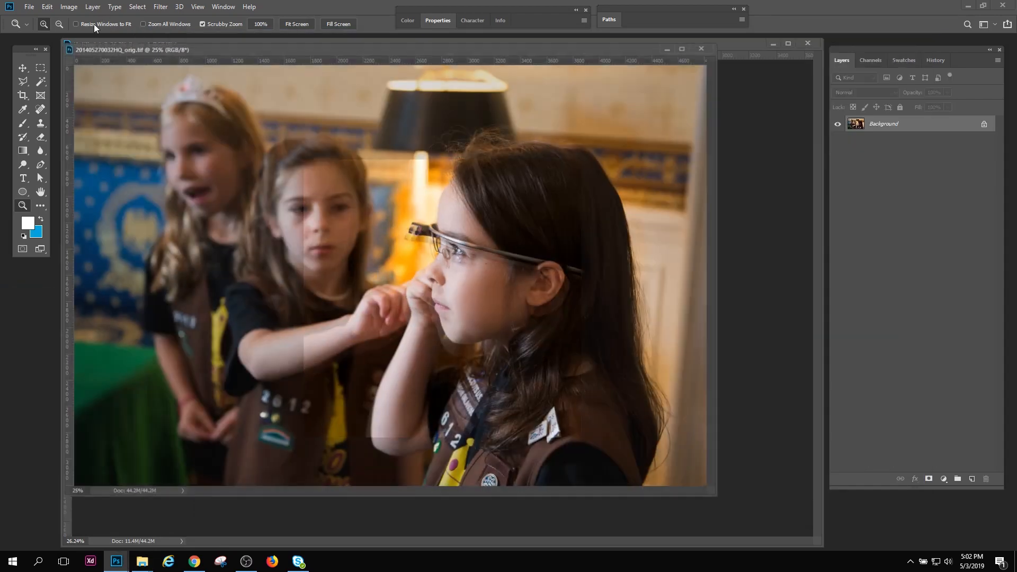
# Check the original photo's pixel dimensions in Image Size without resizing it, and close the photo
pyautogui.click(69, 7)
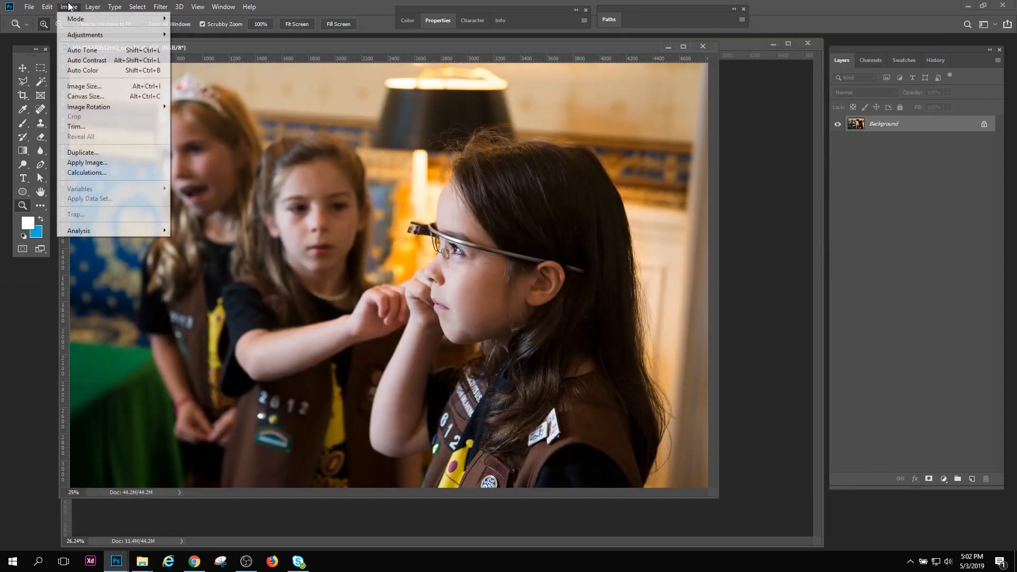
pyautogui.click(84, 86)
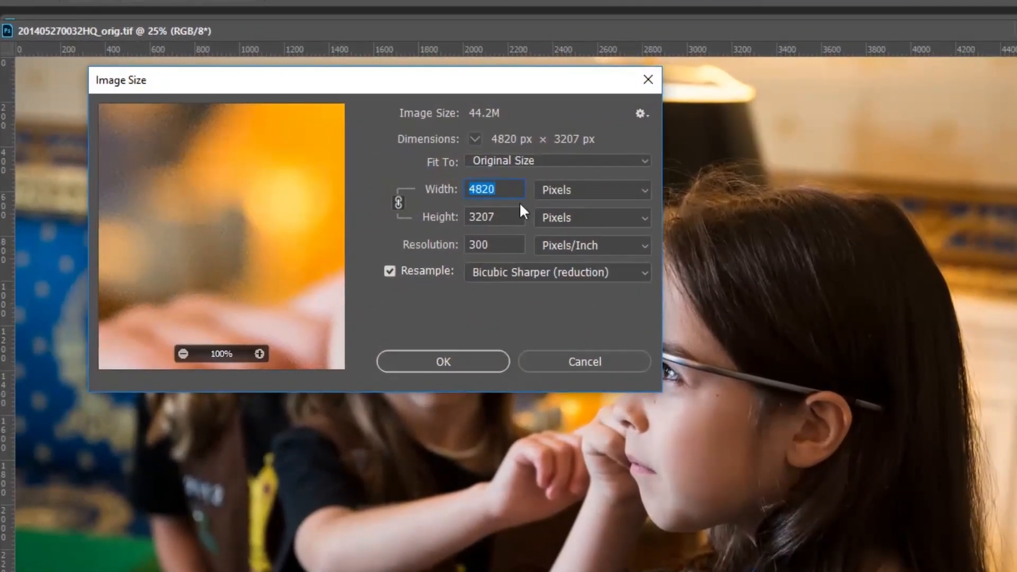
pyautogui.click(508, 192)
pyautogui.click(559, 368)
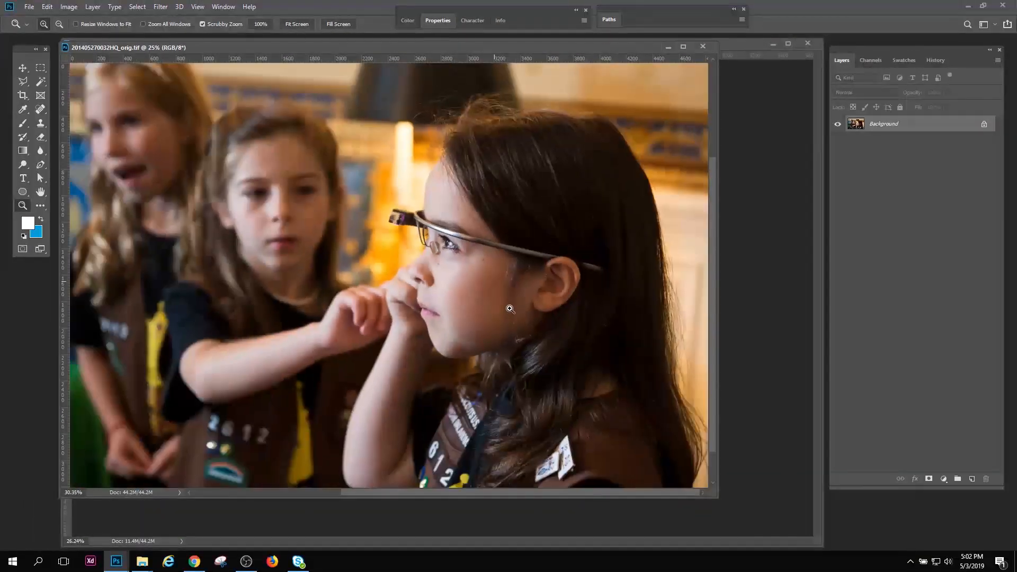
pyautogui.moveTo(510, 309); pyautogui.dragTo(503, 304)
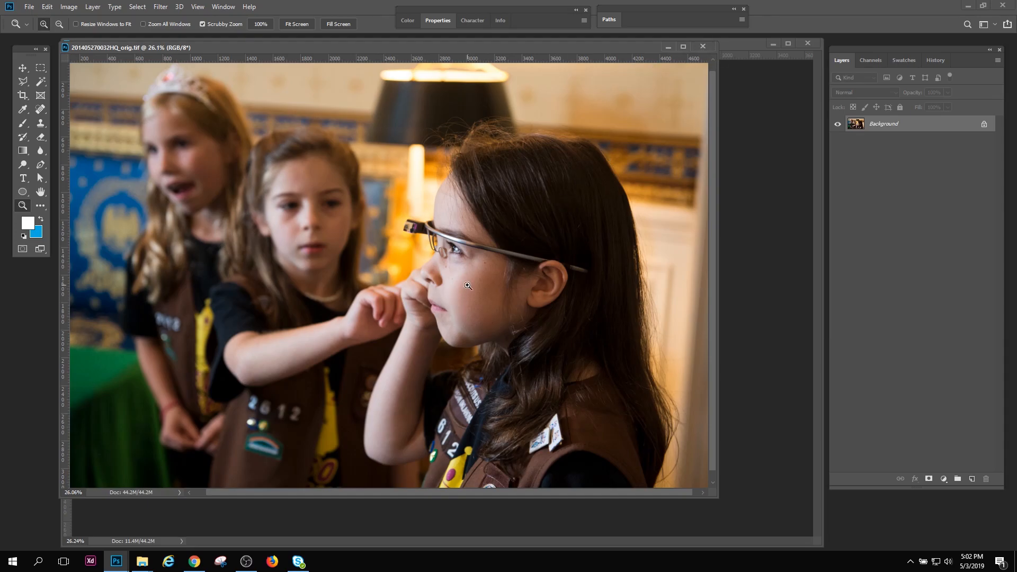
pyautogui.click(697, 47)
pyautogui.moveTo(533, 276); pyautogui.dragTo(519, 298)
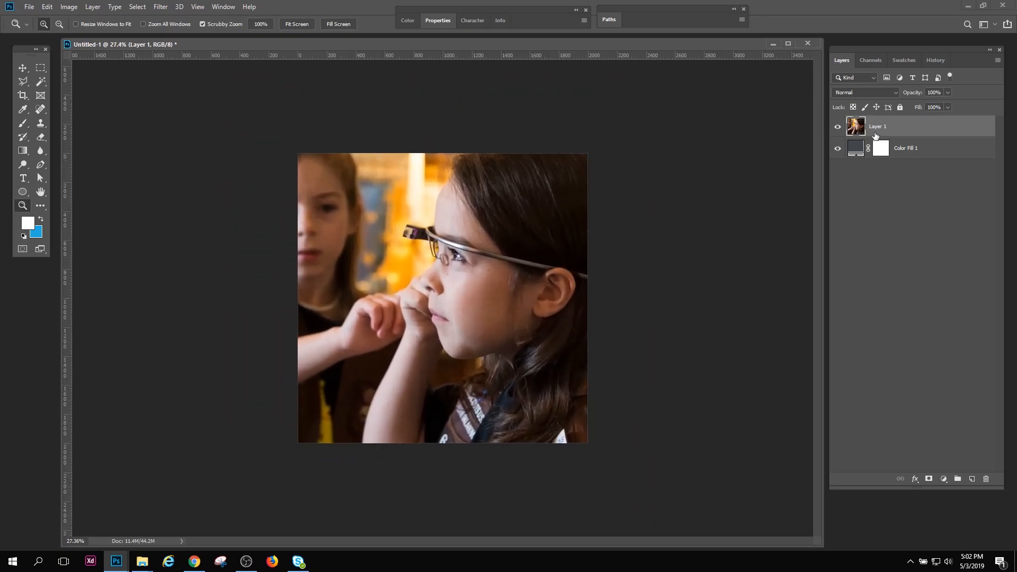
# Duplicate Layer 1 and place the copy between Layer 1 and Color Fill 1
pyautogui.moveTo(856, 127); pyautogui.dragTo(966, 472)
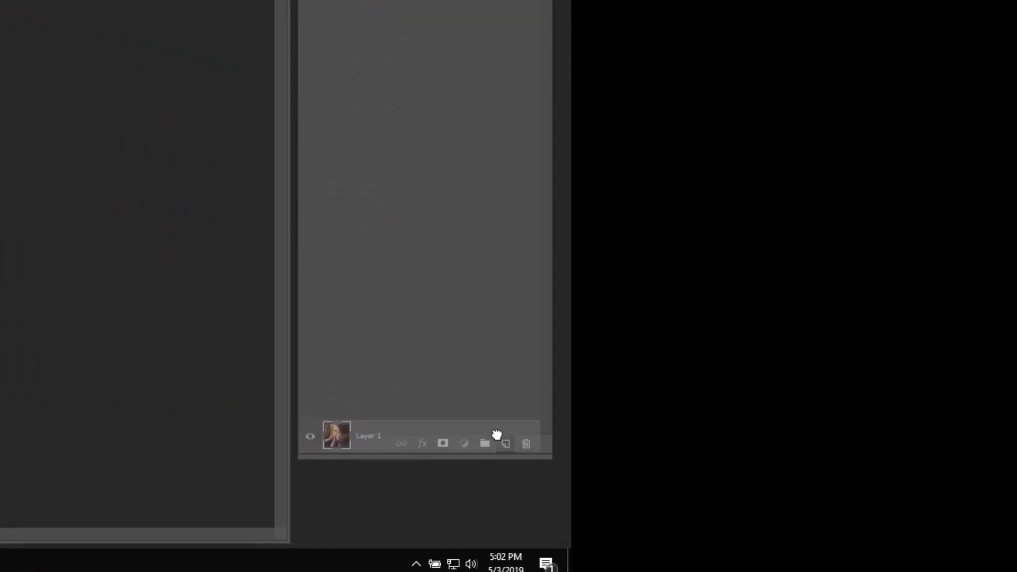
pyautogui.moveTo(497, 435); pyautogui.dragTo(505, 443)
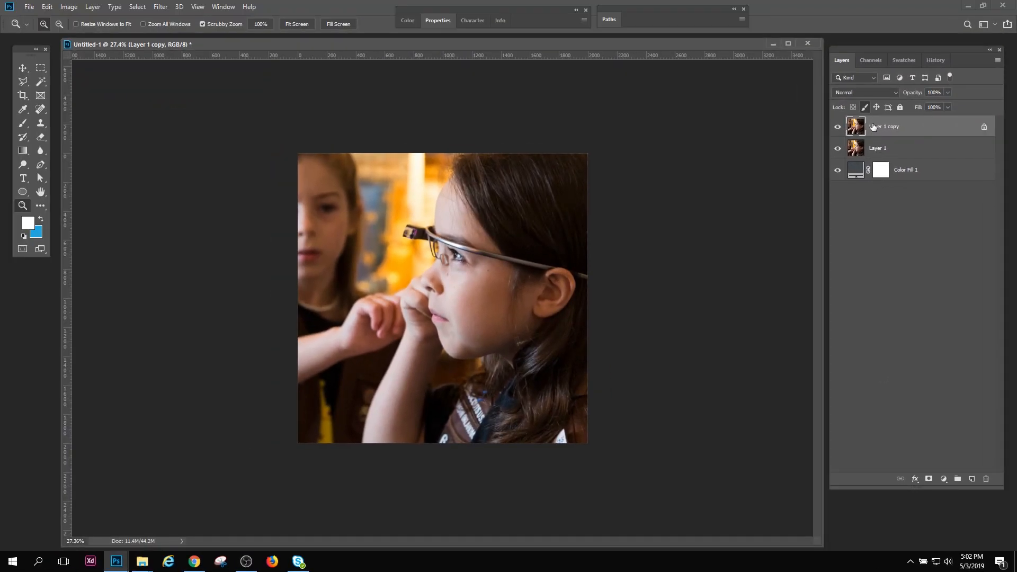
pyautogui.moveTo(880, 138); pyautogui.dragTo(895, 160)
# Group Layer 1 copy, name the group Backup, and collapse and hide it
pyautogui.hotkey('ctrl', 'g')
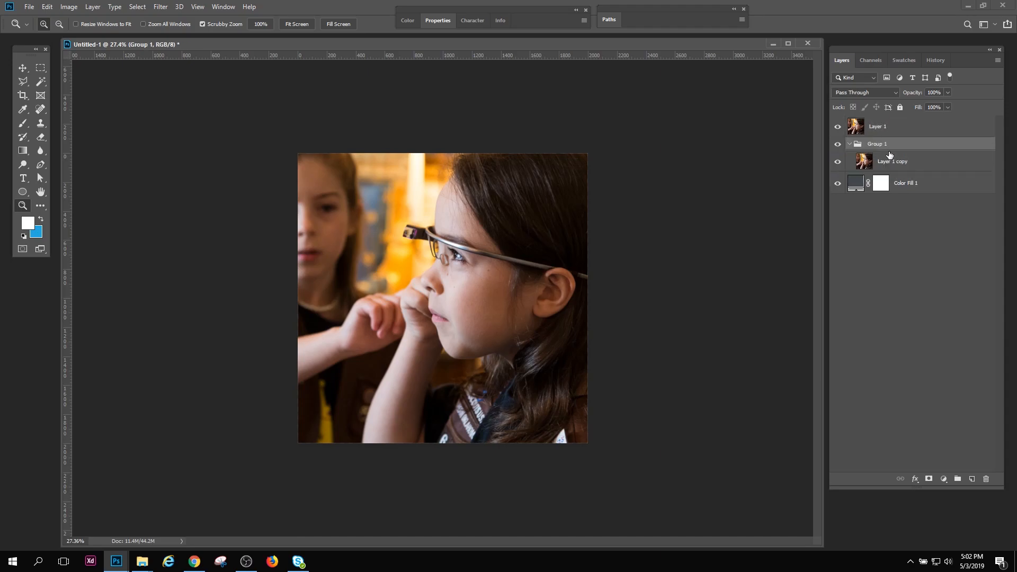
pyautogui.doubleClick(879, 146)
pyautogui.write('B')
pyautogui.press('Return')
pyautogui.click(850, 144)
pyautogui.click(838, 147)
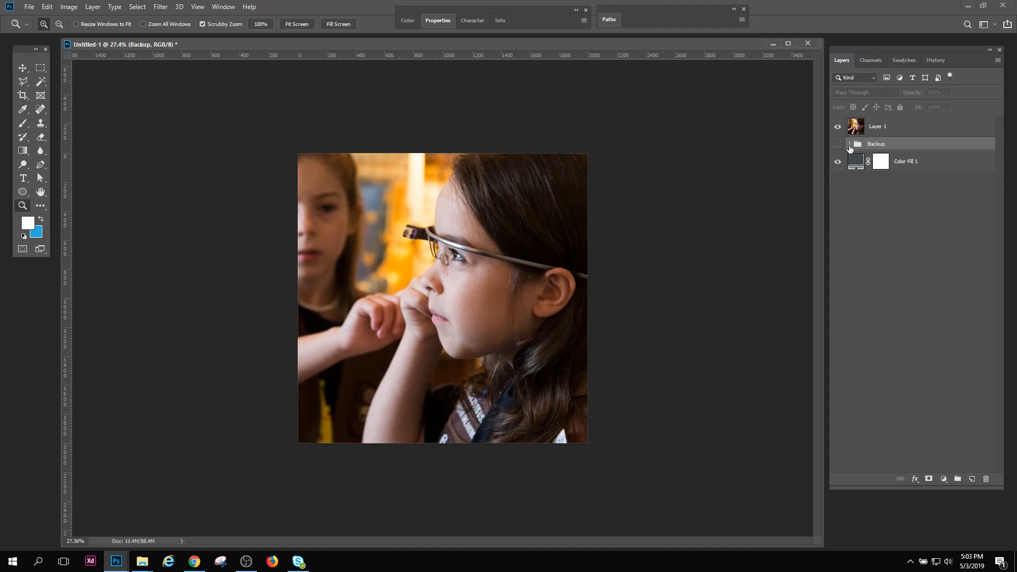
# Compare Layer 1 with the copy in the Backup group by toggling their visibility
pyautogui.click(849, 145)
pyautogui.click(838, 126)
pyautogui.click(848, 130)
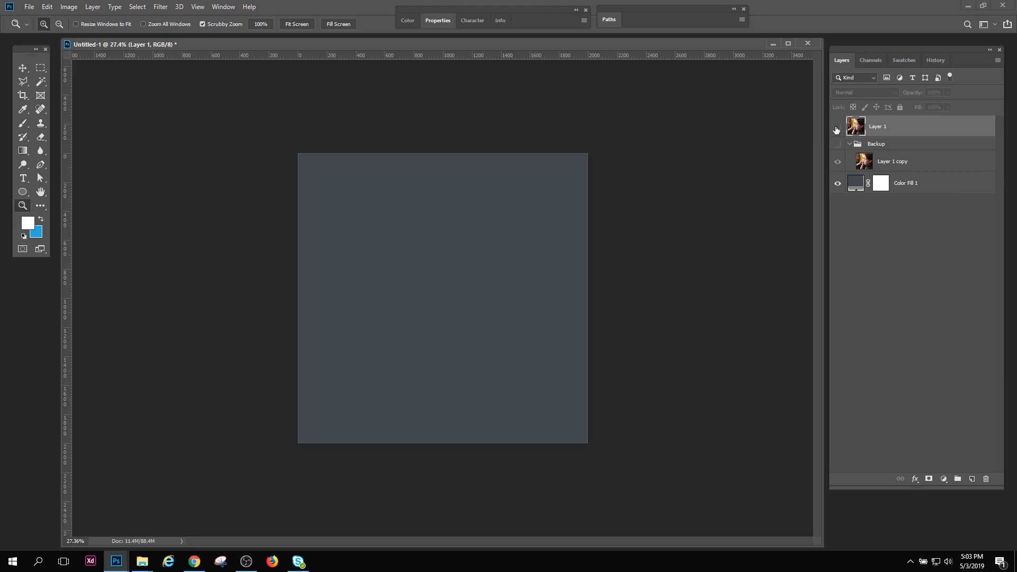
pyautogui.click(838, 126)
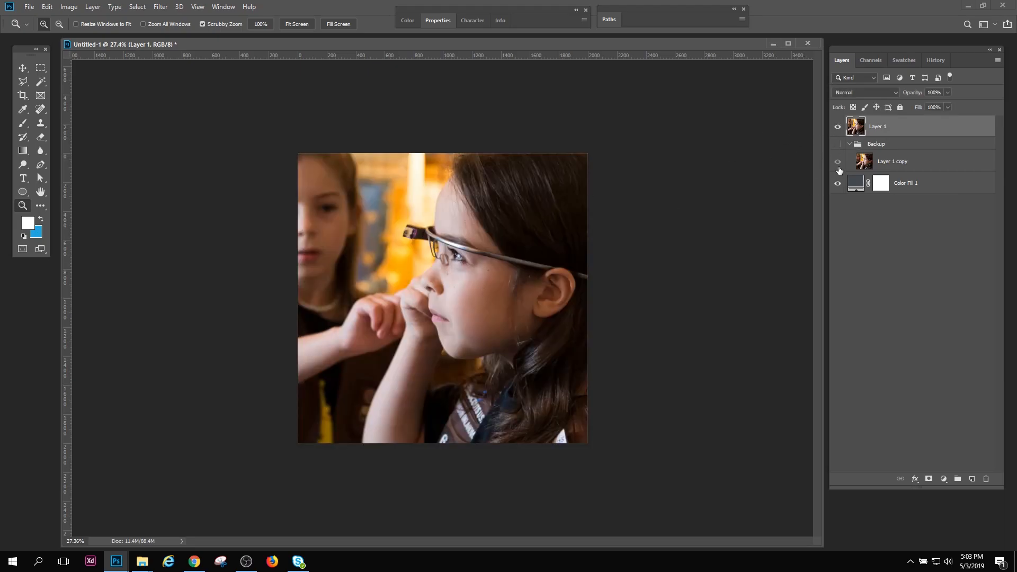
pyautogui.click(837, 127)
pyautogui.click(837, 144)
pyautogui.click(838, 144)
pyautogui.click(838, 162)
pyautogui.click(838, 163)
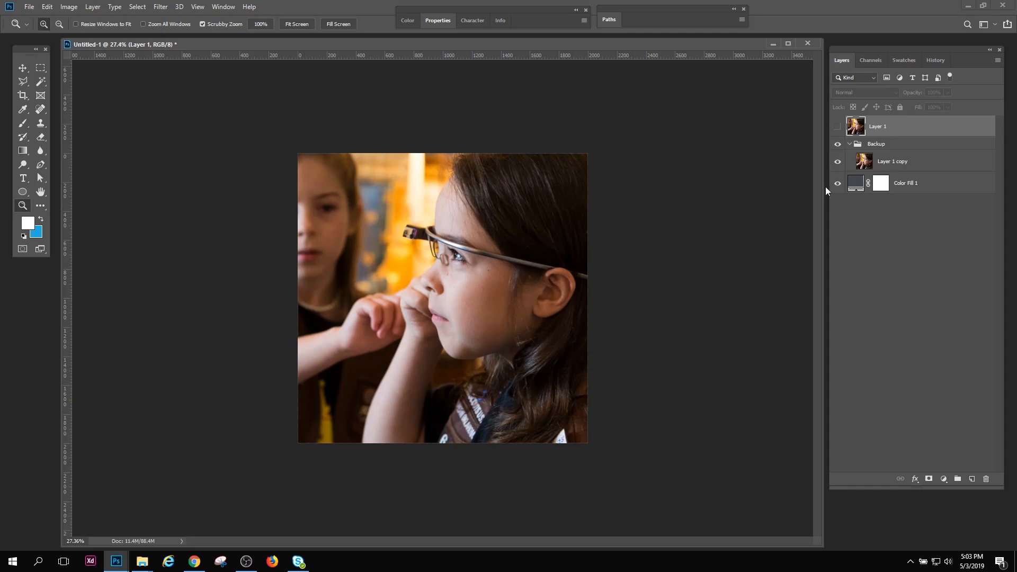
# Review the Backup group by expanding and collapsing it and toggling its visibility
pyautogui.click(849, 145)
pyautogui.click(849, 144)
pyautogui.click(838, 144)
pyautogui.click(838, 144)
pyautogui.click(846, 145)
pyautogui.click(850, 145)
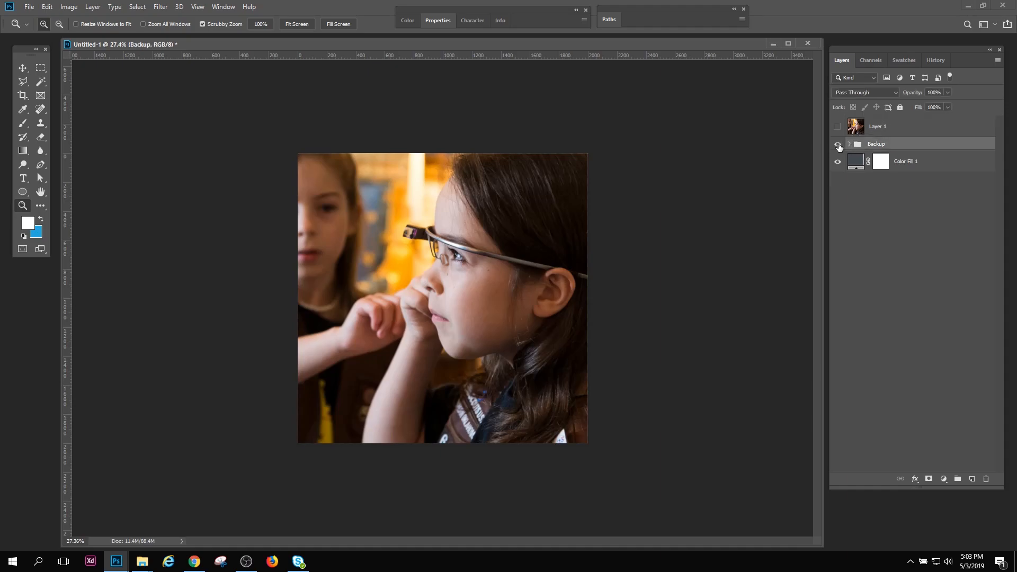
pyautogui.click(849, 145)
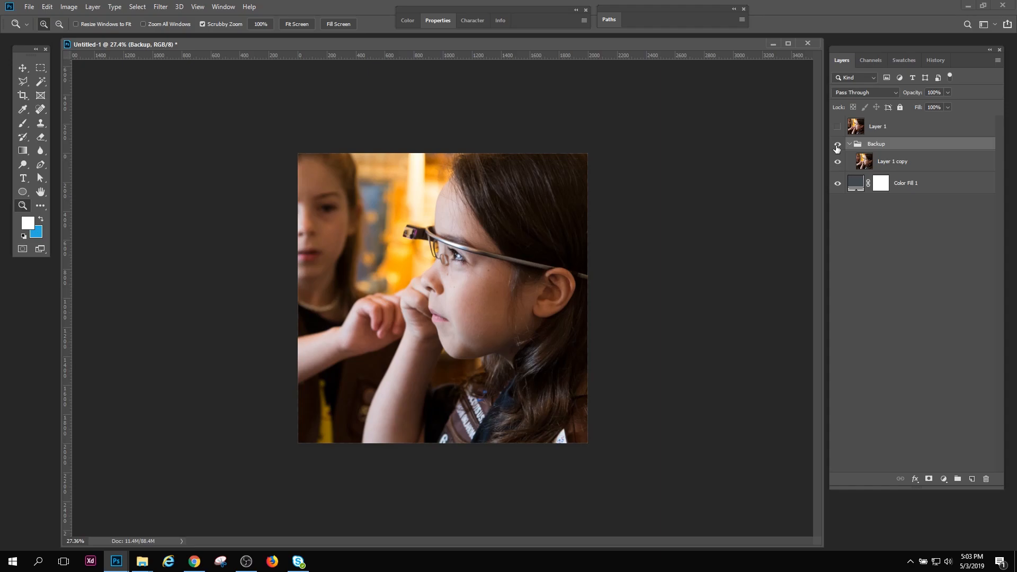
# Hide and collapse the Backup group, and make Layer 1 visible and active
pyautogui.click(837, 145)
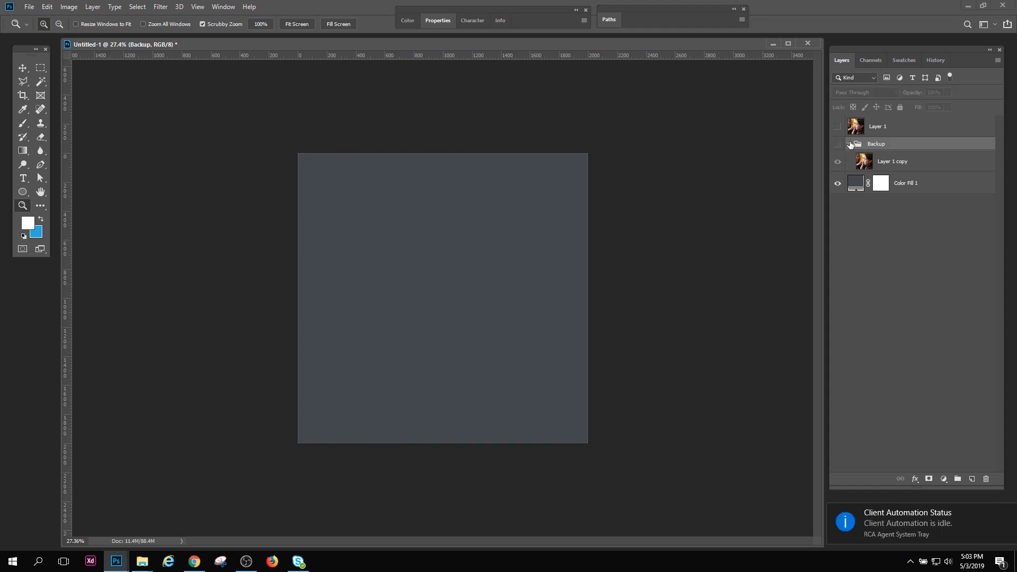
pyautogui.click(850, 145)
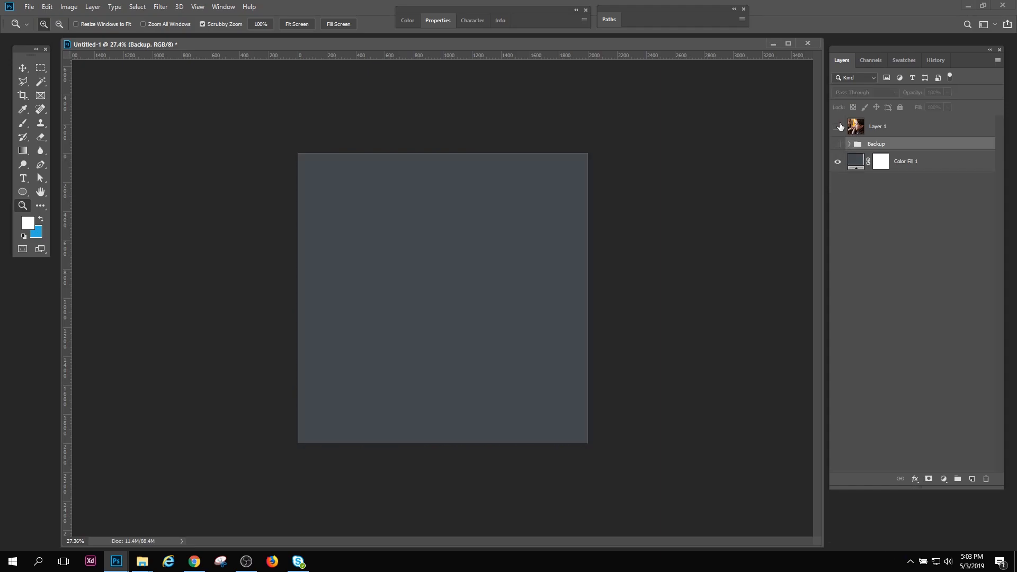
pyautogui.click(839, 126)
pyautogui.click(852, 129)
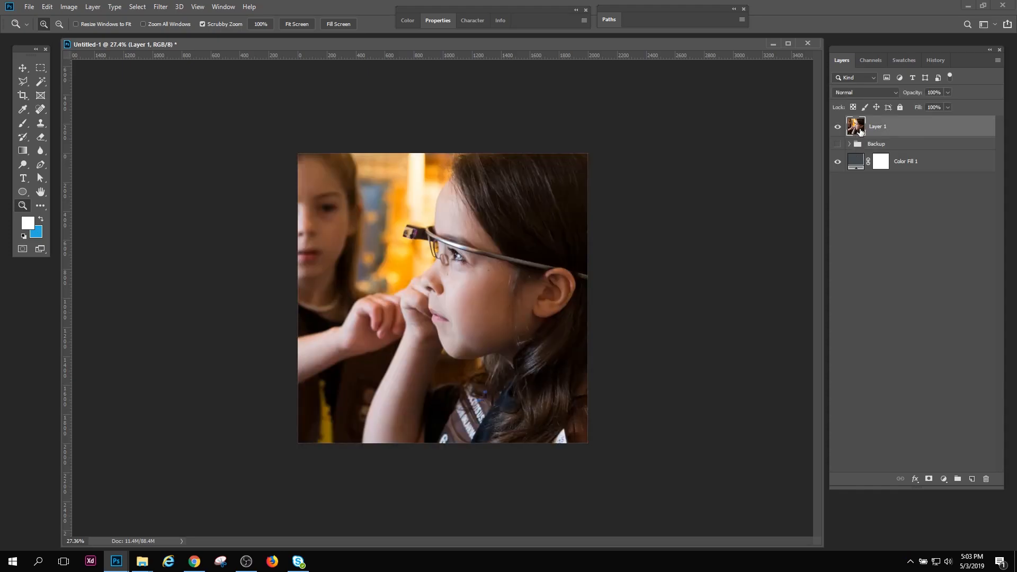
# Scale the Layer 1 photo down proportionally to the canvas width and center it on the canvas
pyautogui.hotkey('ctrl', 't')
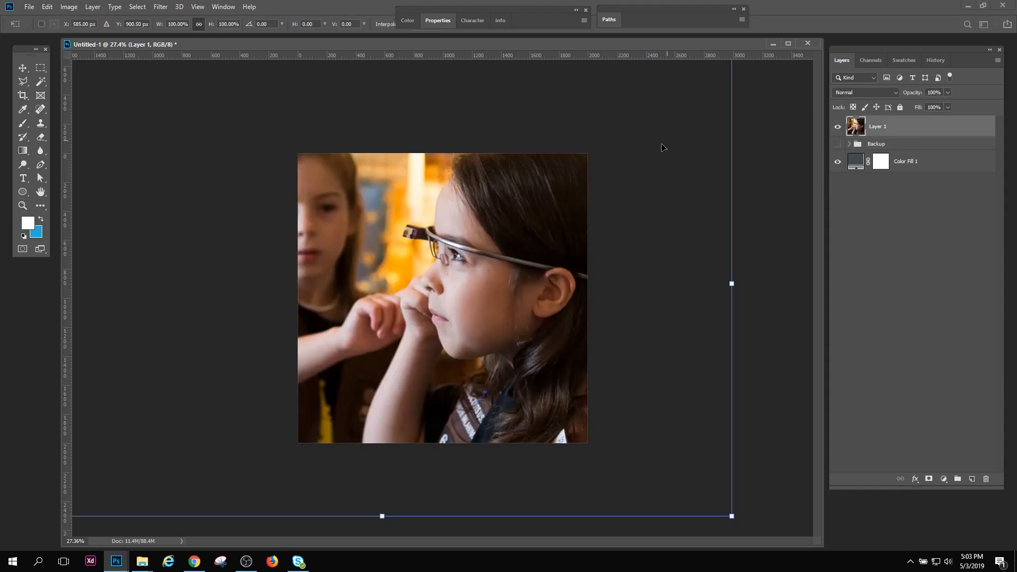
pyautogui.click(23, 206)
pyautogui.moveTo(418, 275); pyautogui.dragTo(375, 283)
pyautogui.hotkey('ctrl', 't')
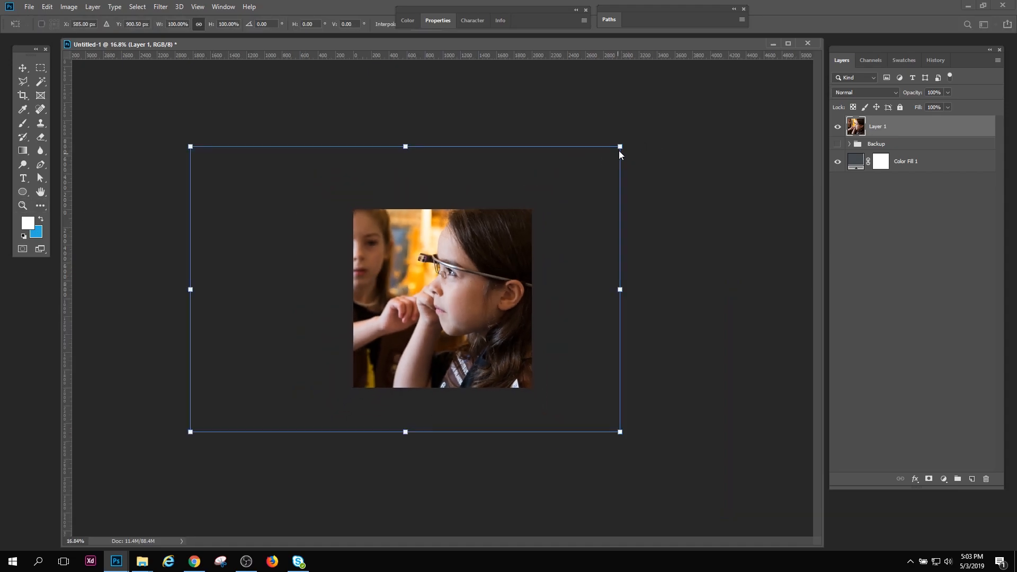
pyautogui.moveTo(620, 147); pyautogui.dragTo(503, 219)
pyautogui.moveTo(453, 253); pyautogui.dragTo(490, 263)
pyautogui.moveTo(541, 232); pyautogui.dragTo(532, 237)
pyautogui.click(23, 206)
pyautogui.moveTo(432, 300); pyautogui.dragTo(471, 347)
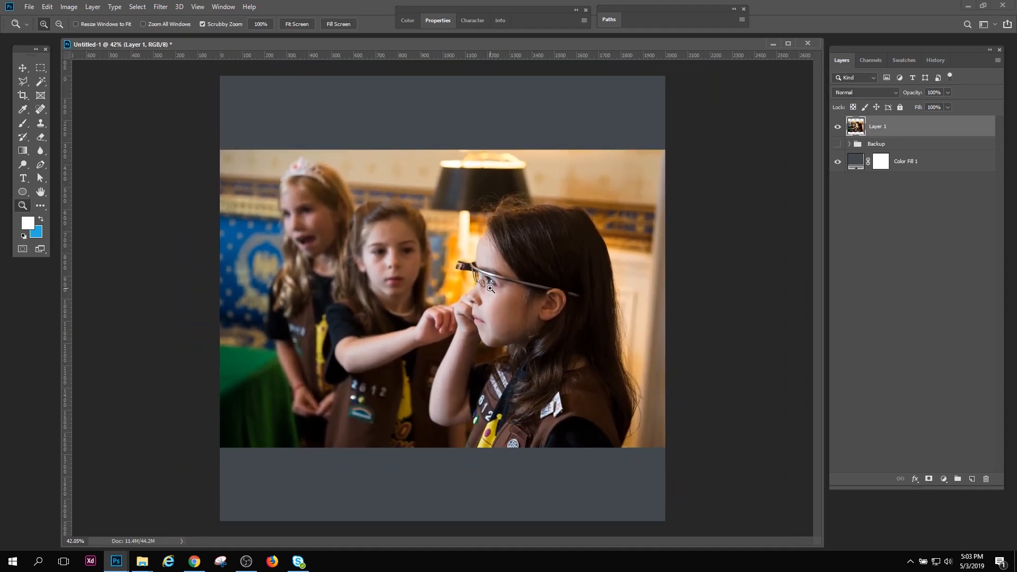
# Shrink the Layer 1 photo around its center to about 307 × 204 px and check it at 100% zoom
pyautogui.hotkey('ctrl', 't')
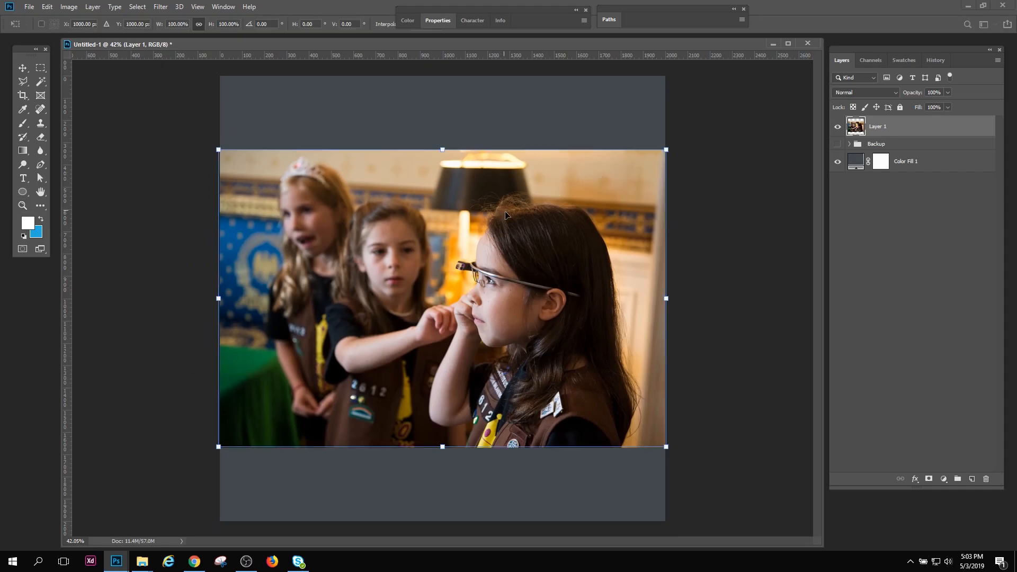
pyautogui.press('Escape')
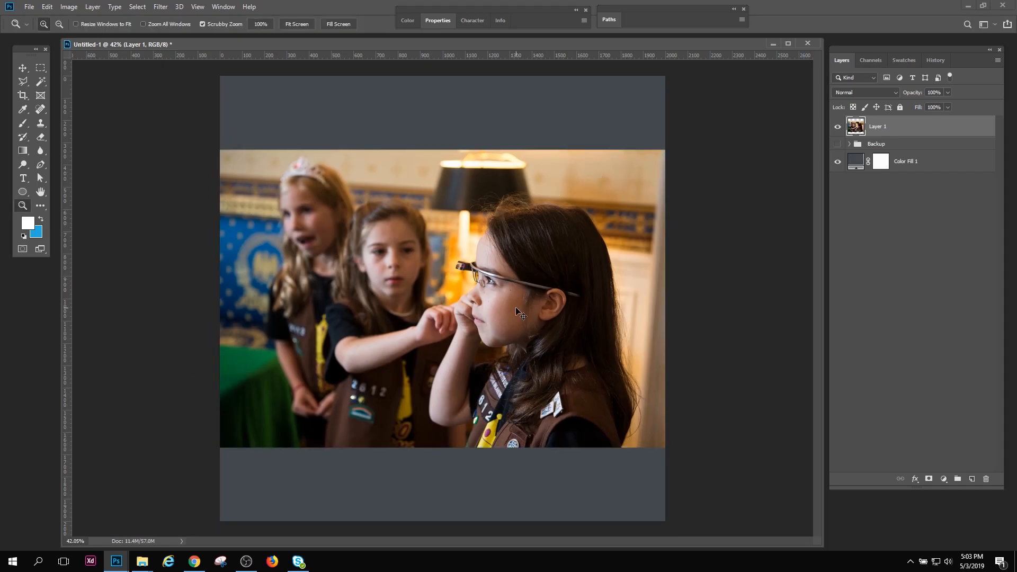
pyautogui.hotkey('ctrl', 't')
pyautogui.moveTo(666, 150); pyautogui.dragTo(485, 285)
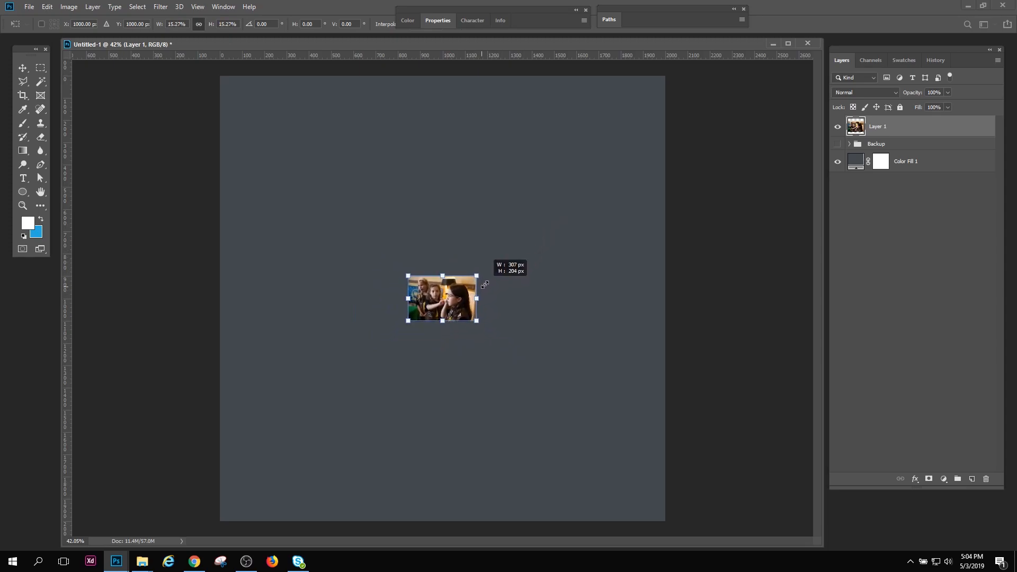
pyautogui.press('Return')
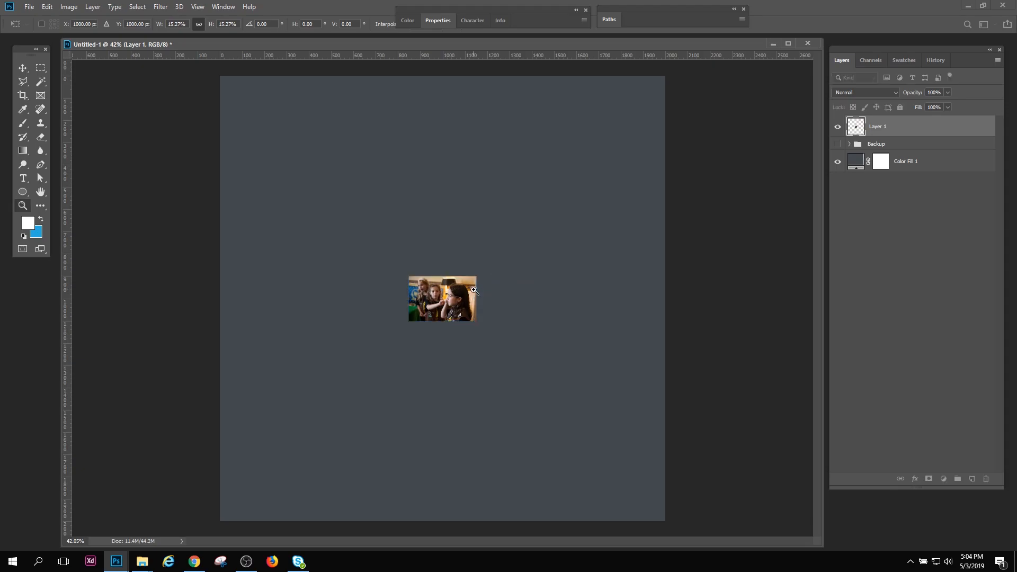
pyautogui.moveTo(428, 302); pyautogui.dragTo(468, 362)
pyautogui.click(198, 7)
pyautogui.click(252, 125)
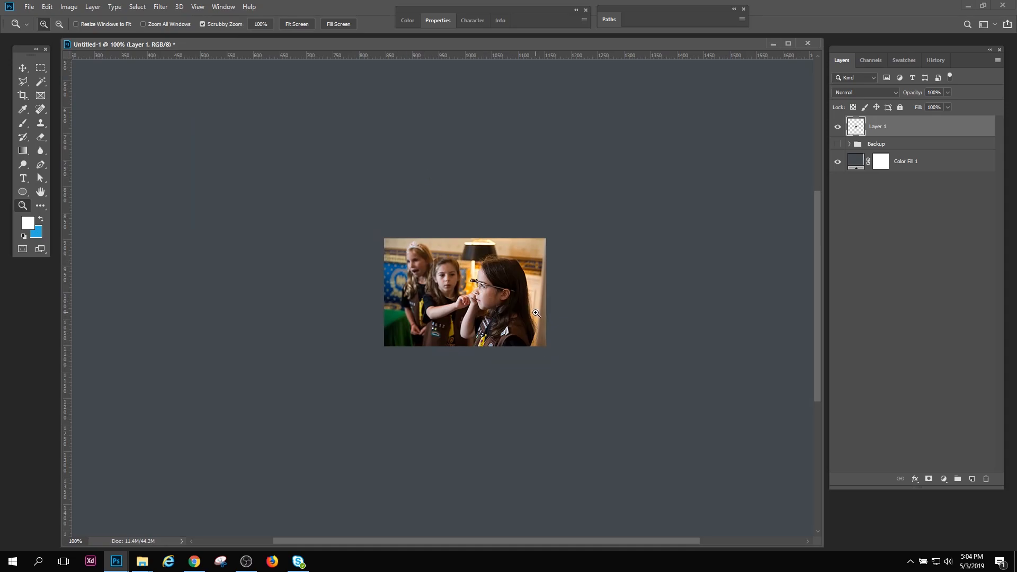
pyautogui.moveTo(536, 313); pyautogui.dragTo(495, 284)
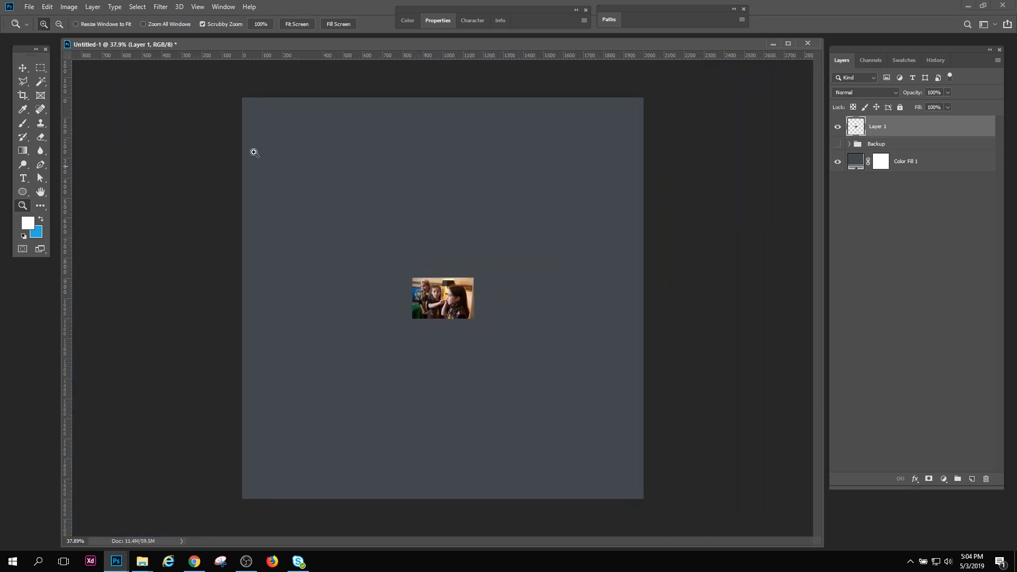
# Try to enlarge the shrunken Layer 1 photo to about 979% so it spans the canvas height, and inspect its detail
pyautogui.press('v')
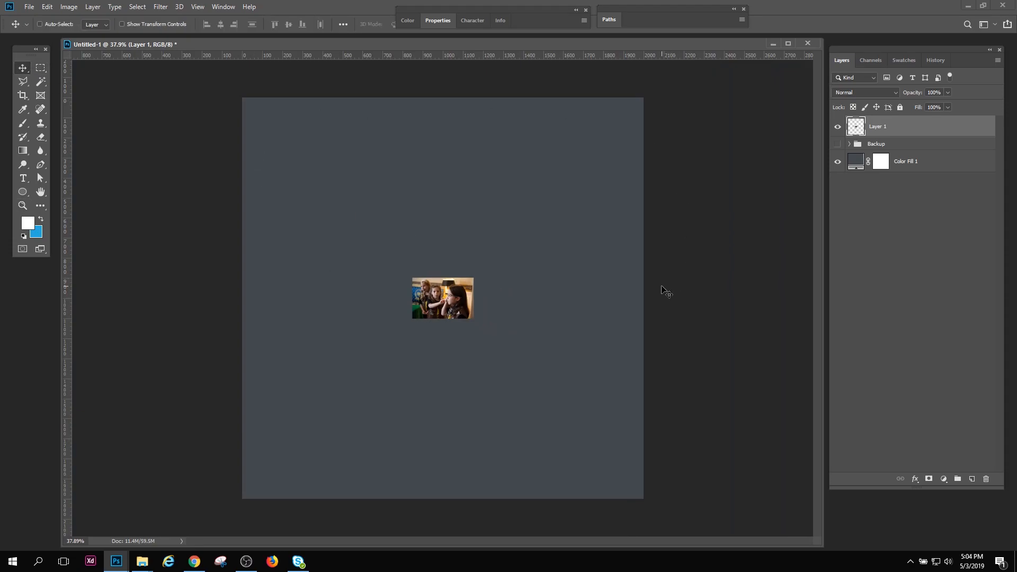
pyautogui.press('ctrl')
pyautogui.hotkey('ctrl', 't')
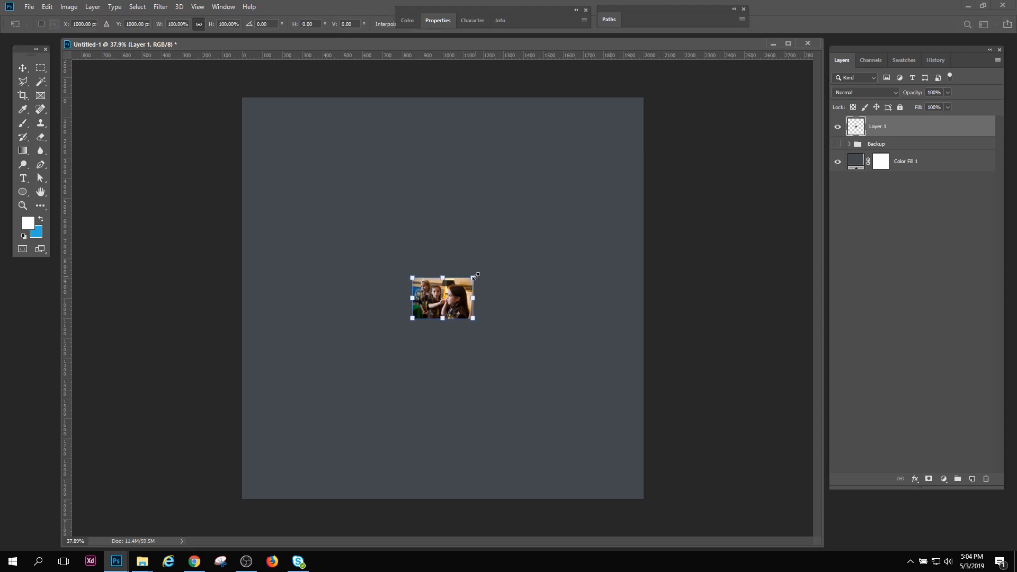
pyautogui.moveTo(473, 276); pyautogui.dragTo(767, 134)
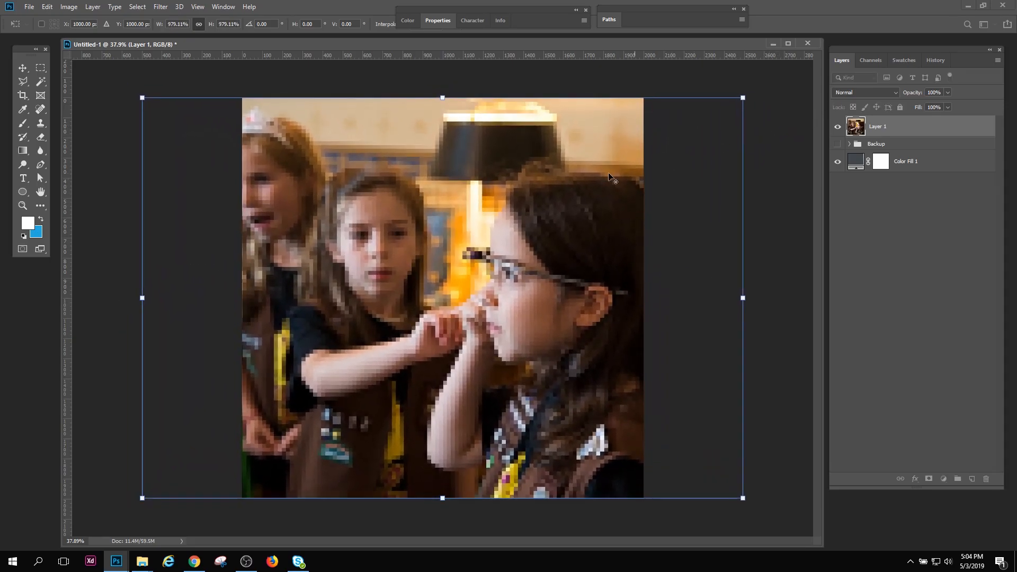
pyautogui.press('Return')
pyautogui.moveTo(544, 291); pyautogui.dragTo(475, 323)
pyautogui.click(19, 206)
pyautogui.moveTo(432, 351); pyautogui.dragTo(272, 261)
# Undo the last enlargement of the Layer 1 photo and inspect the small version
pyautogui.hotkey('ctrl', 'z')
pyautogui.hotkey('ctrl', 'z')
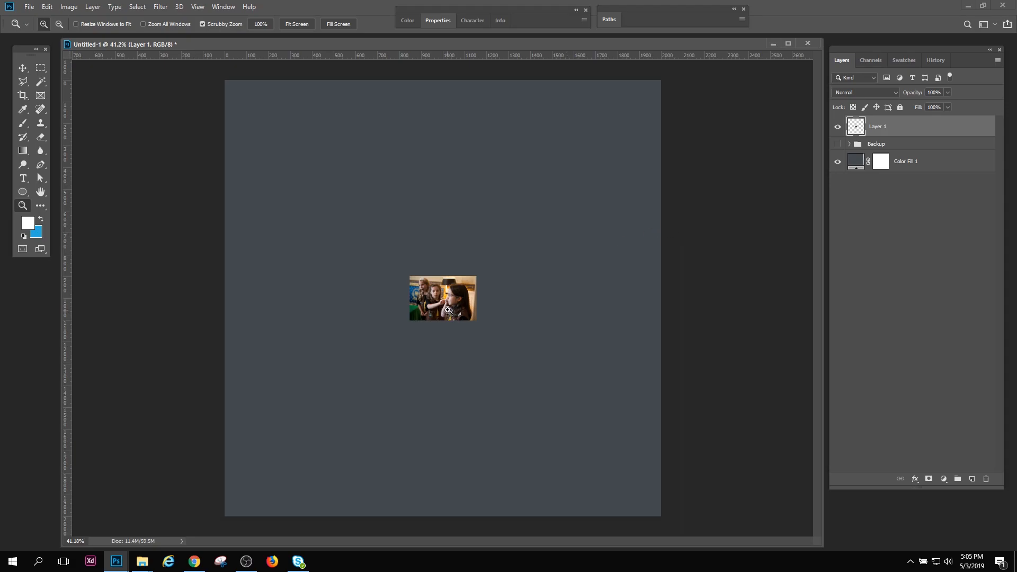
pyautogui.moveTo(442, 312); pyautogui.dragTo(539, 401)
pyautogui.moveTo(488, 271); pyautogui.dragTo(419, 295)
# Enlarge the small Layer 1 photo proportionally past the canvas width, leaving narrow strips of the fill above and below
pyautogui.hotkey('ctrl', 't')
pyautogui.moveTo(477, 276); pyautogui.dragTo(753, 160)
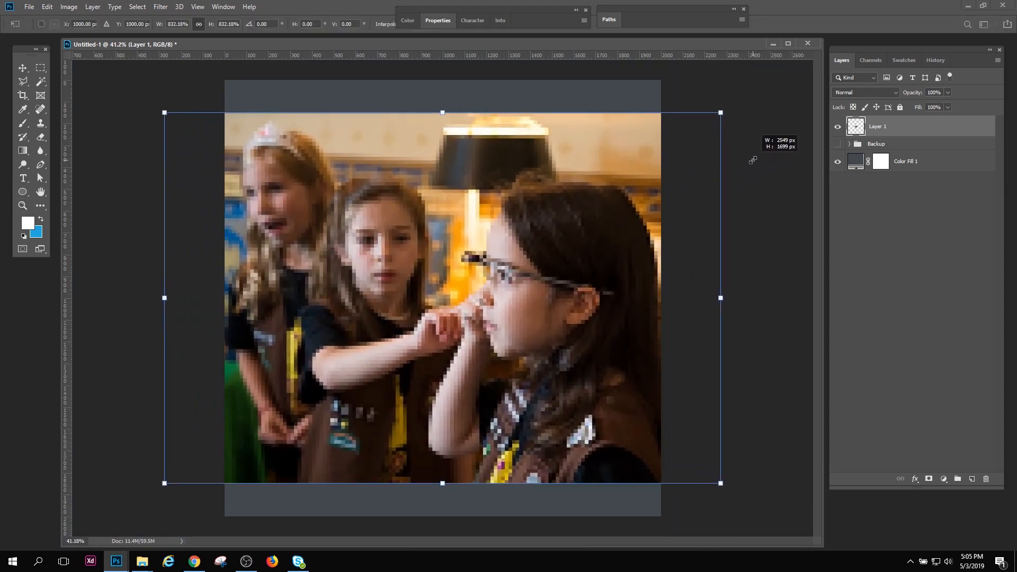
pyautogui.press('Return')
# Examine the image quality of the enlarged photo around the face and glasses of the girl in front
pyautogui.press('z')
pyautogui.moveTo(512, 290); pyautogui.dragTo(556, 374)
pyautogui.moveTo(478, 316); pyautogui.dragTo(389, 249)
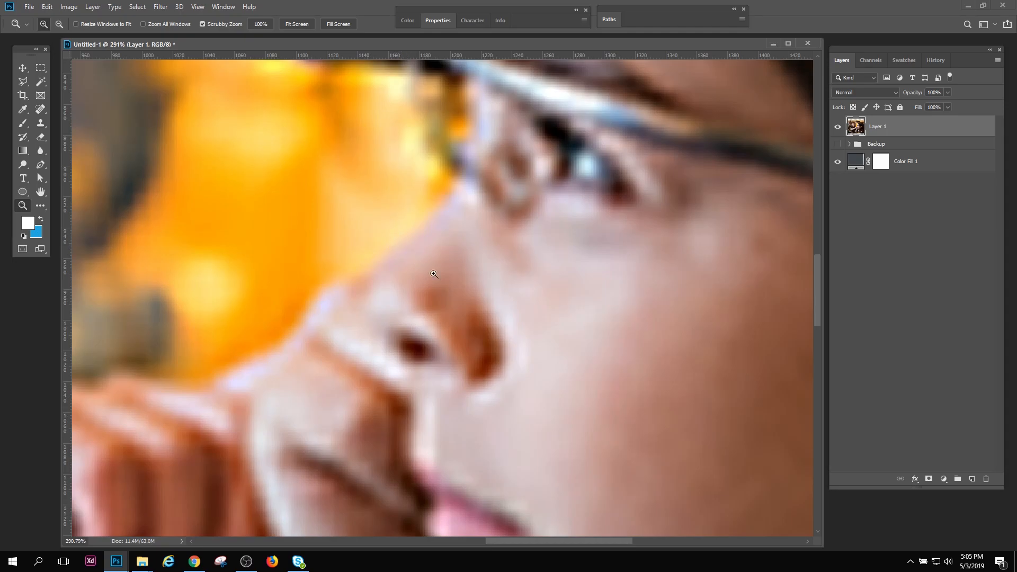
pyautogui.moveTo(461, 284); pyautogui.dragTo(398, 281)
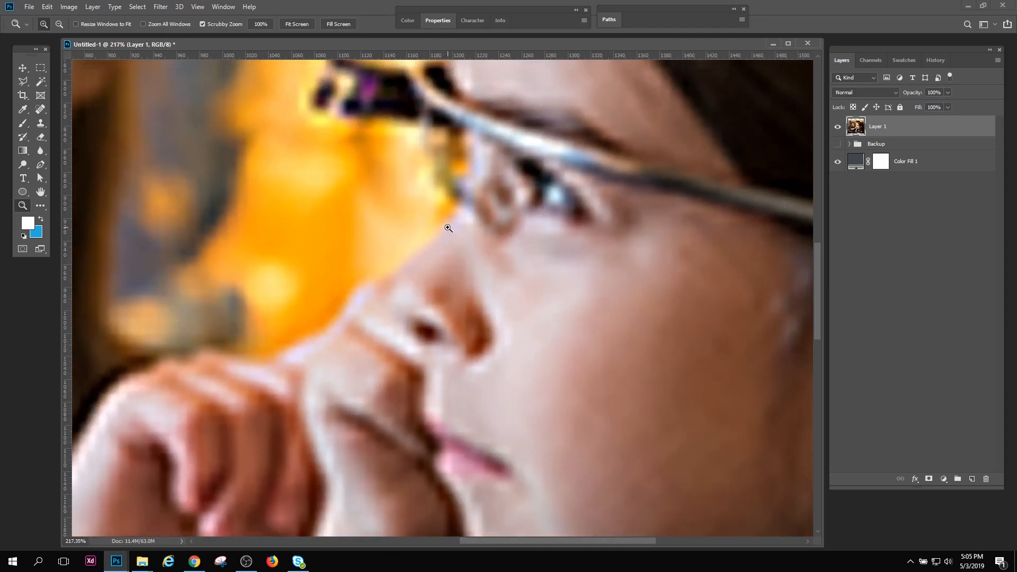
pyautogui.moveTo(531, 369); pyautogui.dragTo(484, 356)
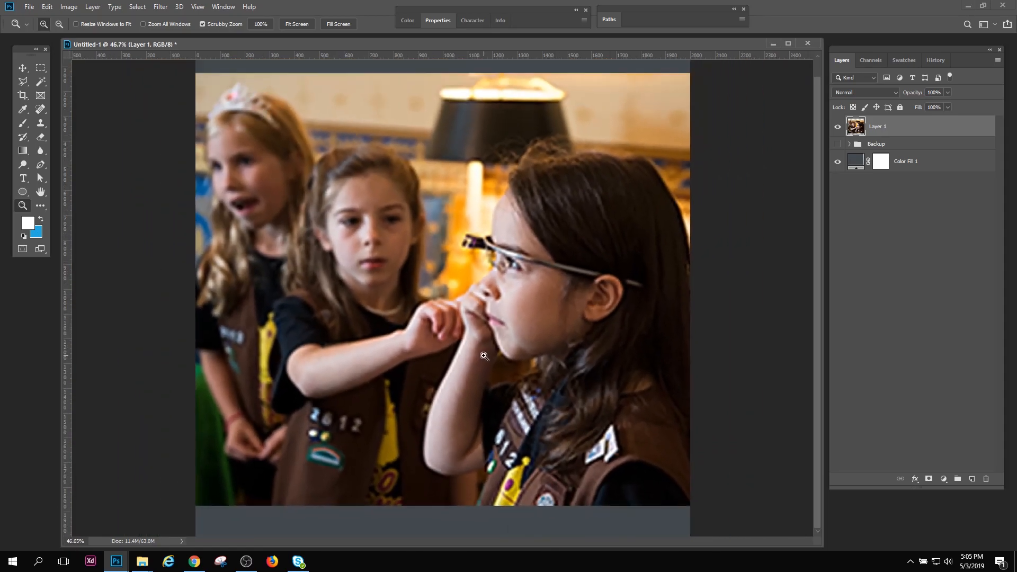
pyautogui.click(29, 7)
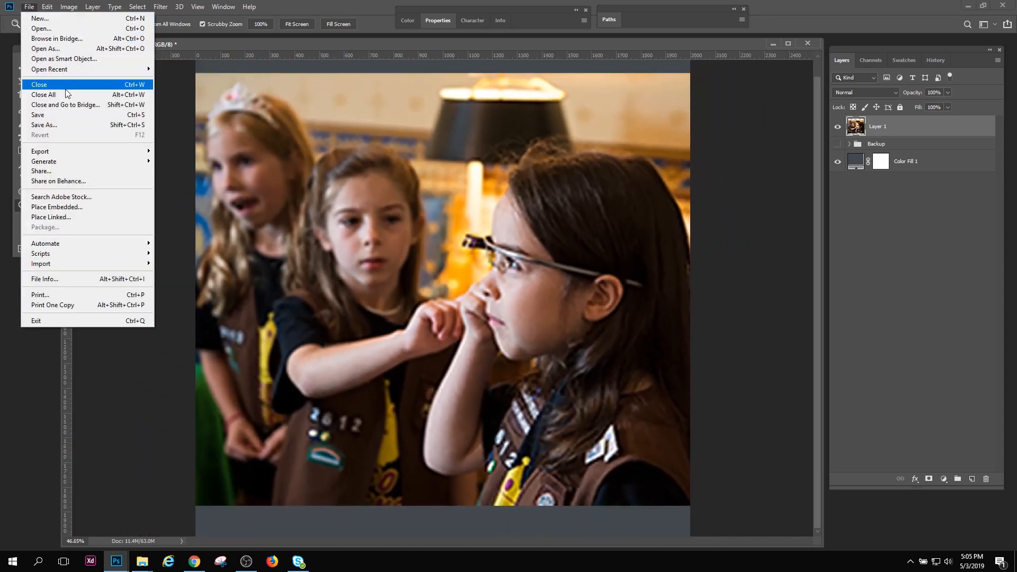
pyautogui.click(291, 47)
pyautogui.moveTo(529, 299); pyautogui.dragTo(538, 320)
pyautogui.click(514, 305)
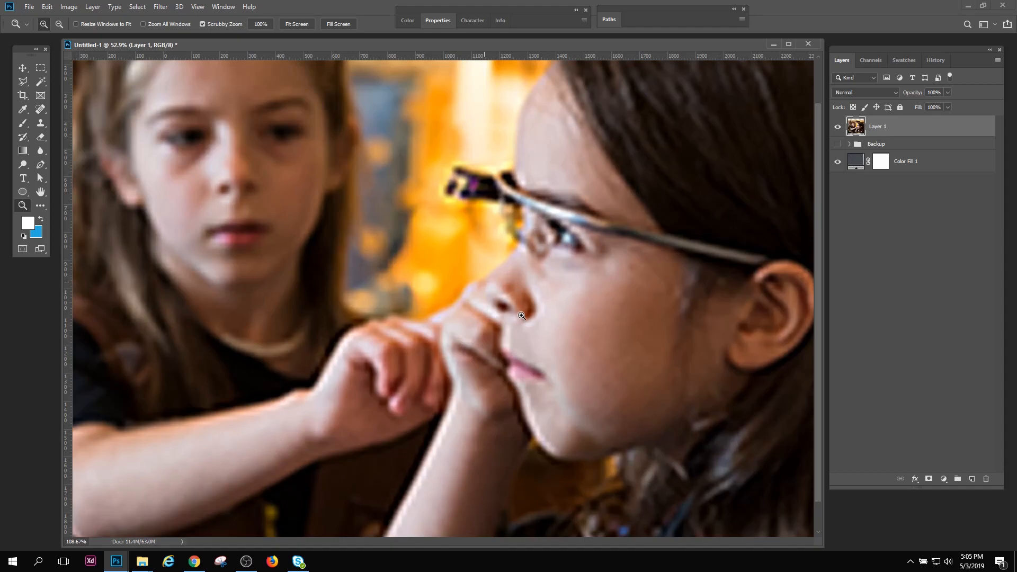
pyautogui.click(160, 6)
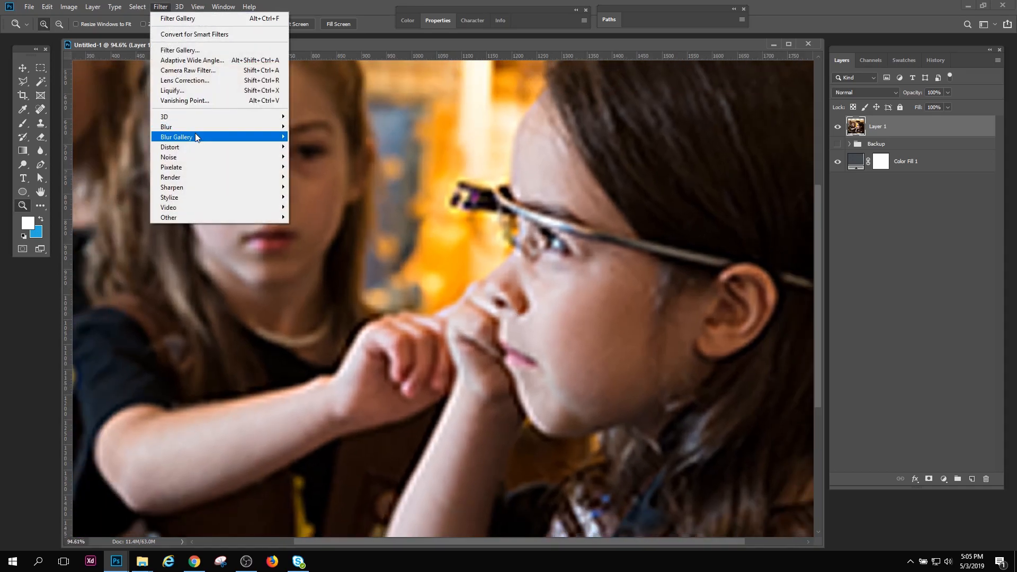
pyautogui.moveTo(218, 188)
pyautogui.click(309, 236)
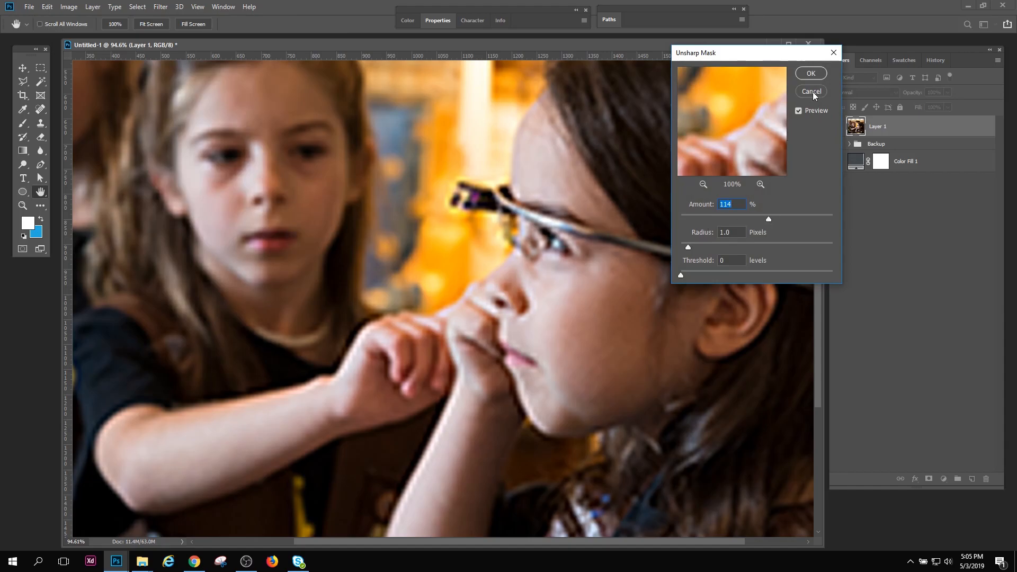
pyautogui.click(814, 93)
# Compare the enlarged photo's overall appearance with its close-up detail
pyautogui.moveTo(487, 291); pyautogui.dragTo(442, 288)
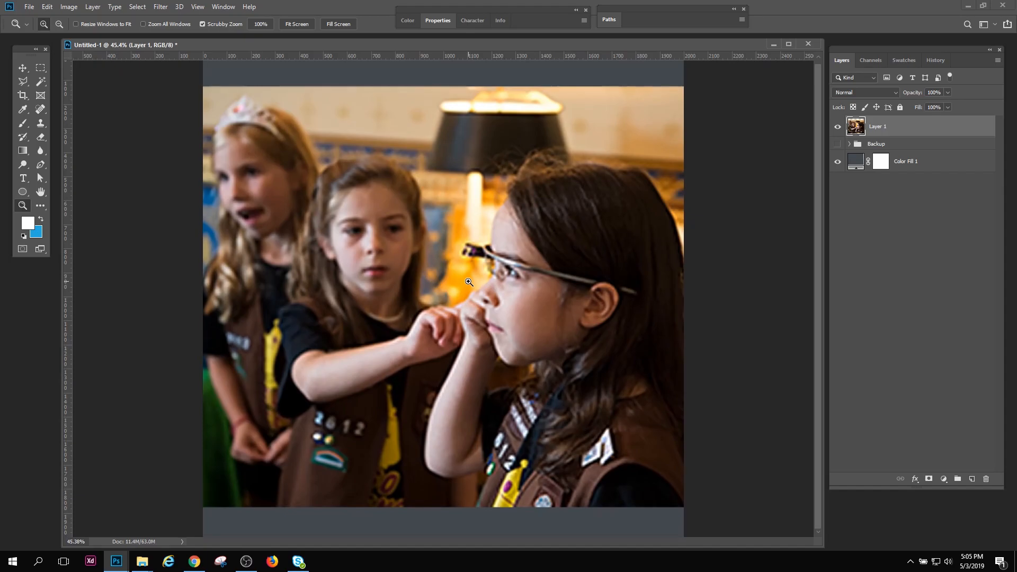
pyautogui.moveTo(508, 318); pyautogui.dragTo(534, 346)
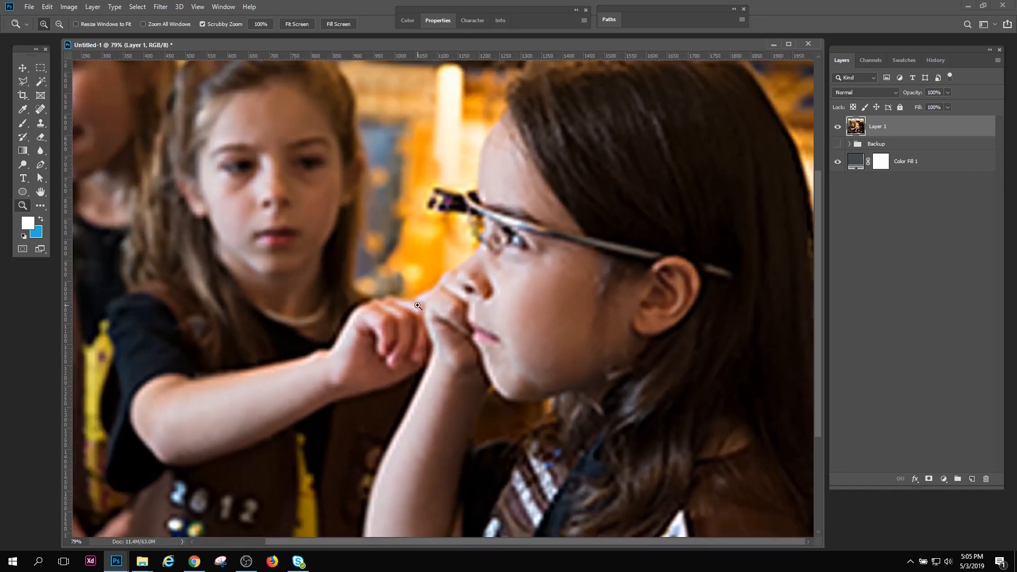
pyautogui.moveTo(504, 309); pyautogui.dragTo(495, 280)
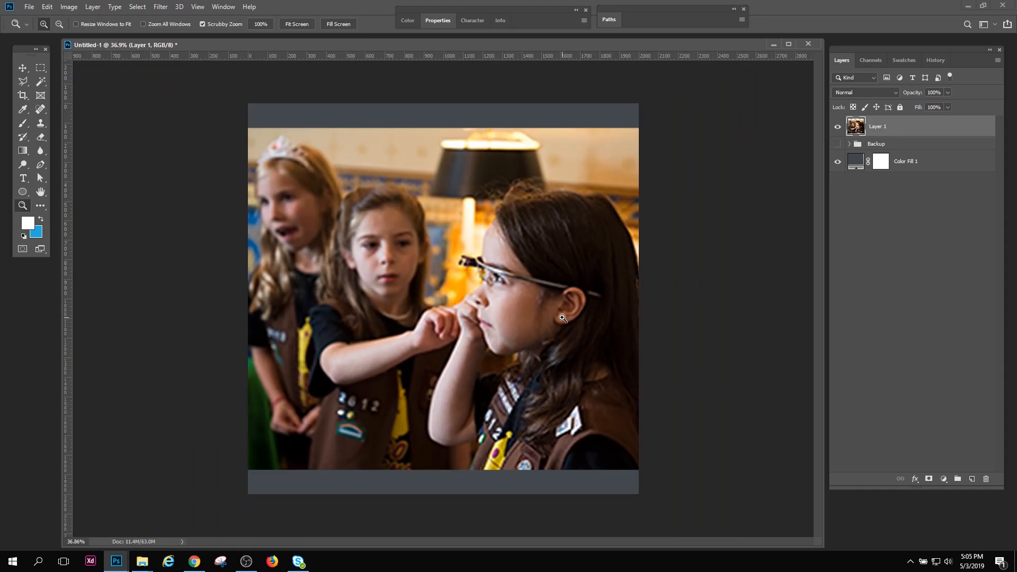
# Delete the degraded Layer 1 photo, and expand and show the Backup group
pyautogui.moveTo(515, 319); pyautogui.dragTo(495, 300)
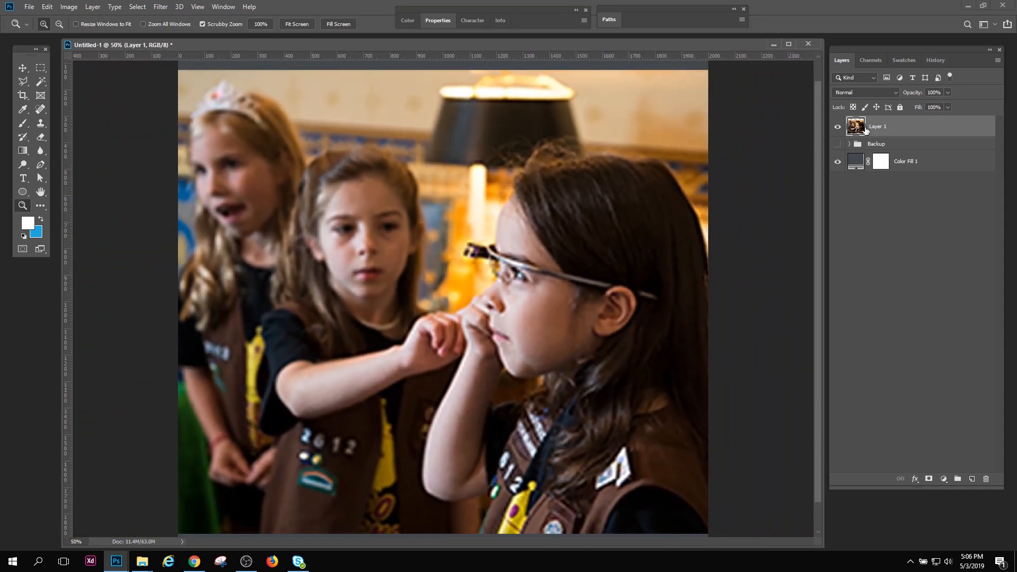
pyautogui.moveTo(867, 131); pyautogui.dragTo(986, 478)
pyautogui.click(848, 122)
pyautogui.click(838, 122)
# Place a duplicate of the backup photo layer above the Backup group, and hide and collapse the group again
pyautogui.moveTo(895, 139); pyautogui.dragTo(973, 479)
pyautogui.moveTo(897, 143); pyautogui.dragTo(906, 116)
pyautogui.click(854, 146)
pyautogui.click(837, 144)
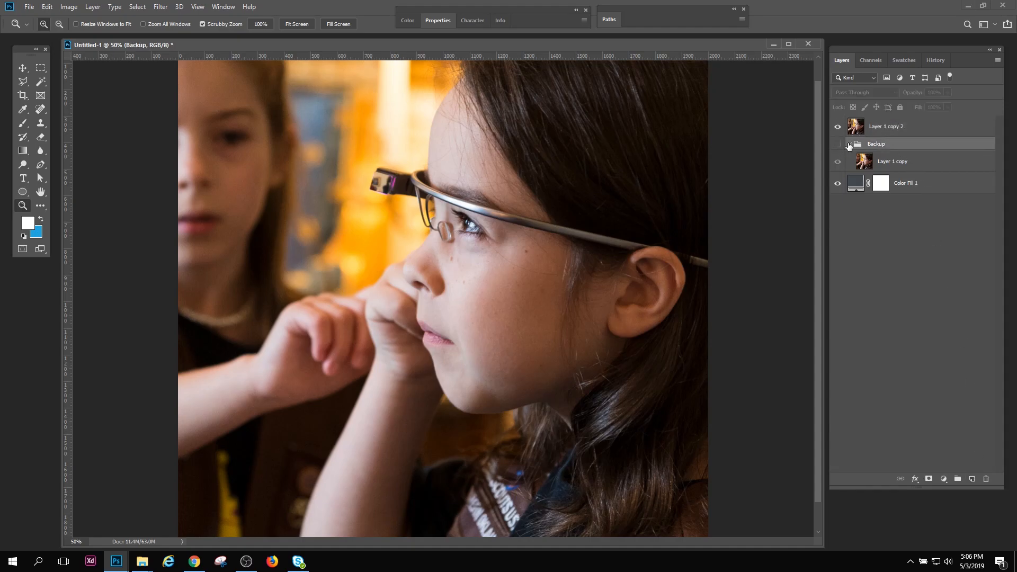
pyautogui.click(850, 144)
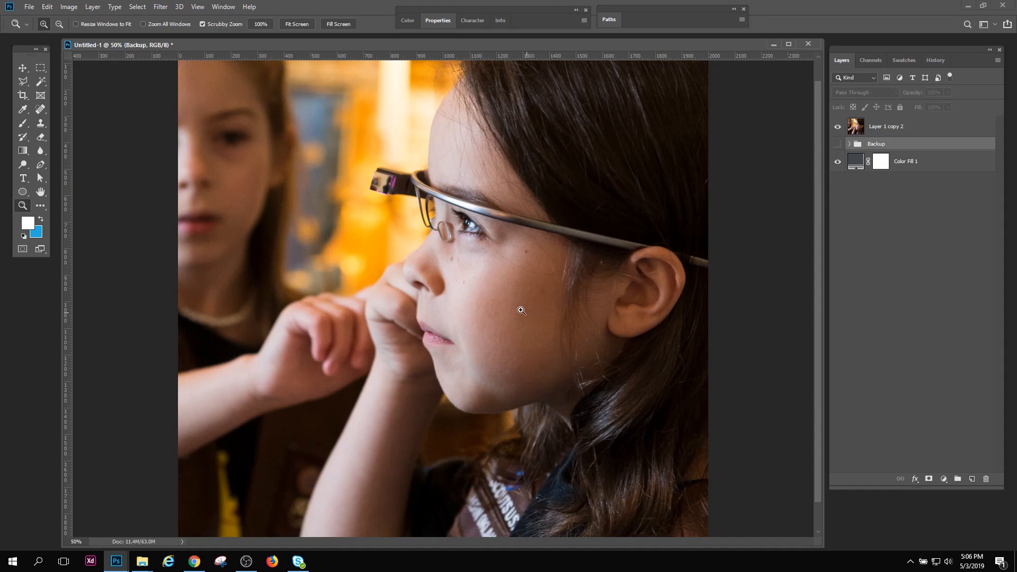
# Convert the Layer 1 copy 2 photo into a smart object
pyautogui.moveTo(524, 304); pyautogui.dragTo(504, 297)
pyautogui.click(866, 132)
pyautogui.click(838, 128)
pyautogui.click(837, 127)
pyautogui.moveTo(474, 294)
pyautogui.mouseDown()
pyautogui.moveTo(493, 311)
pyautogui.moveTo(483, 303)
pyautogui.mouseUp()
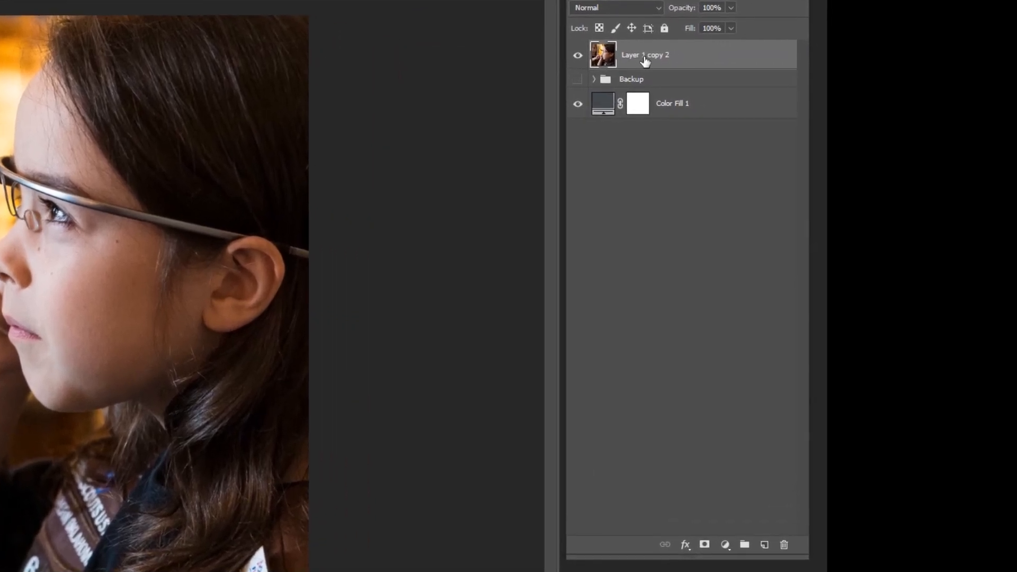
pyautogui.rightClick(885, 129)
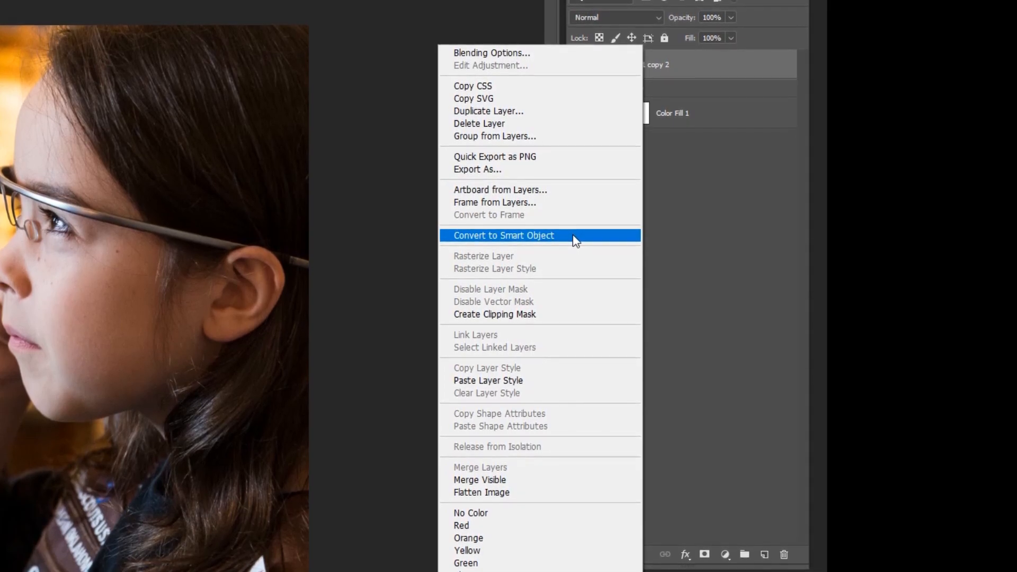
pyautogui.click(576, 239)
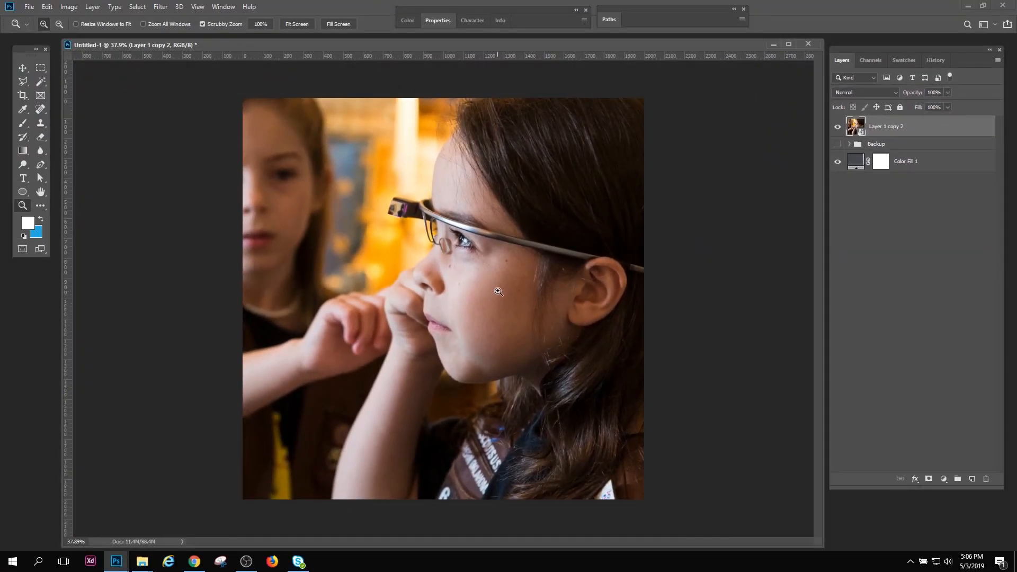
pyautogui.moveTo(498, 291)
pyautogui.mouseDown()
pyautogui.moveTo(486, 293)
pyautogui.moveTo(495, 294)
pyautogui.mouseUp()
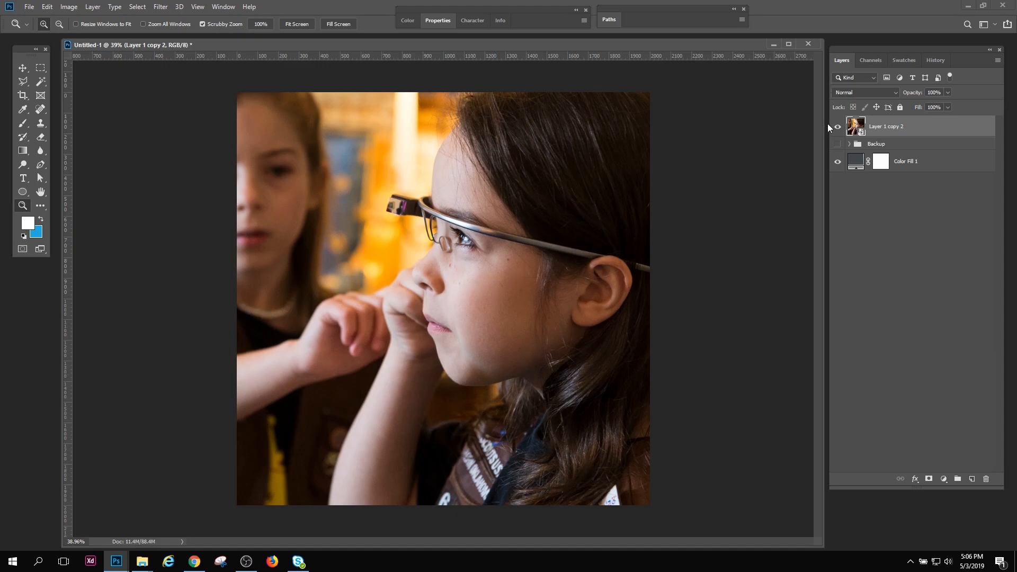
# Show the expanded Backup group in place of the smart object, with its Layer 1 copy photo selected
pyautogui.click(849, 144)
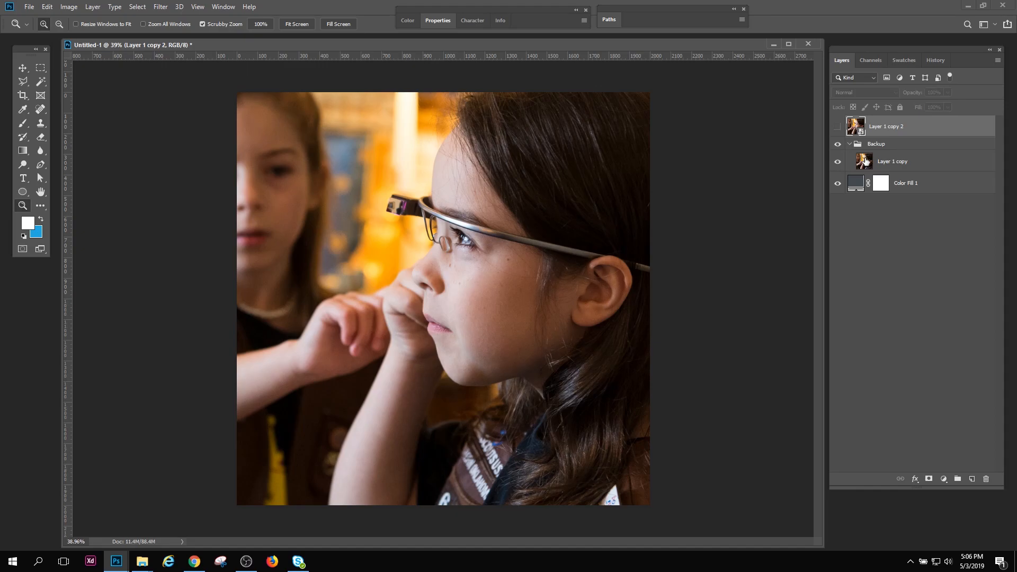
pyautogui.click(865, 161)
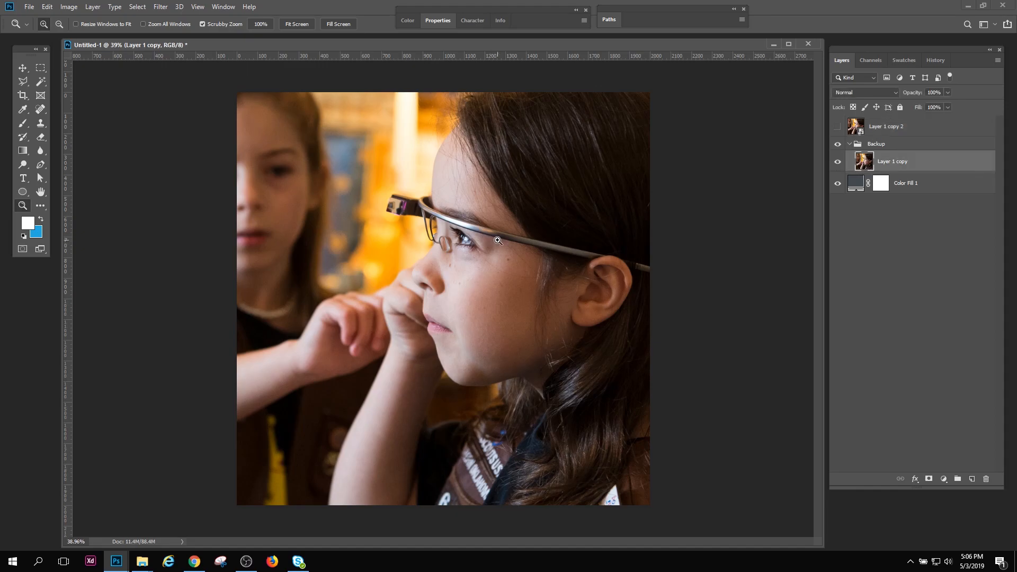
pyautogui.moveTo(499, 251); pyautogui.dragTo(473, 252)
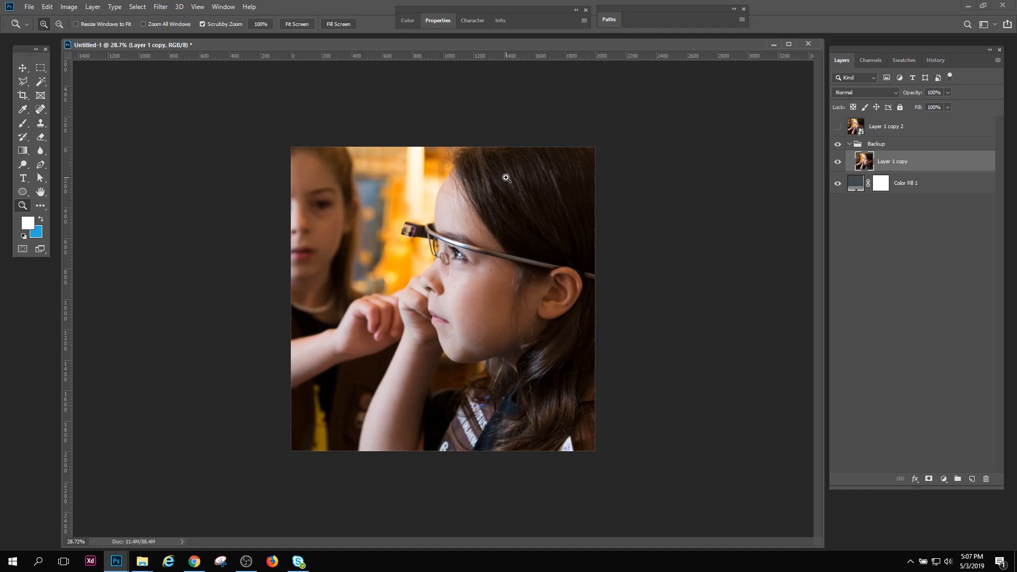
# Shrink the Layer 1 copy photo proportionally to about 21% and center it on the canvas
pyautogui.hotkey('ctrl', 't')
pyautogui.moveTo(744, 524); pyautogui.dragTo(529, 386)
pyautogui.moveTo(521, 258); pyautogui.dragTo(584, 268)
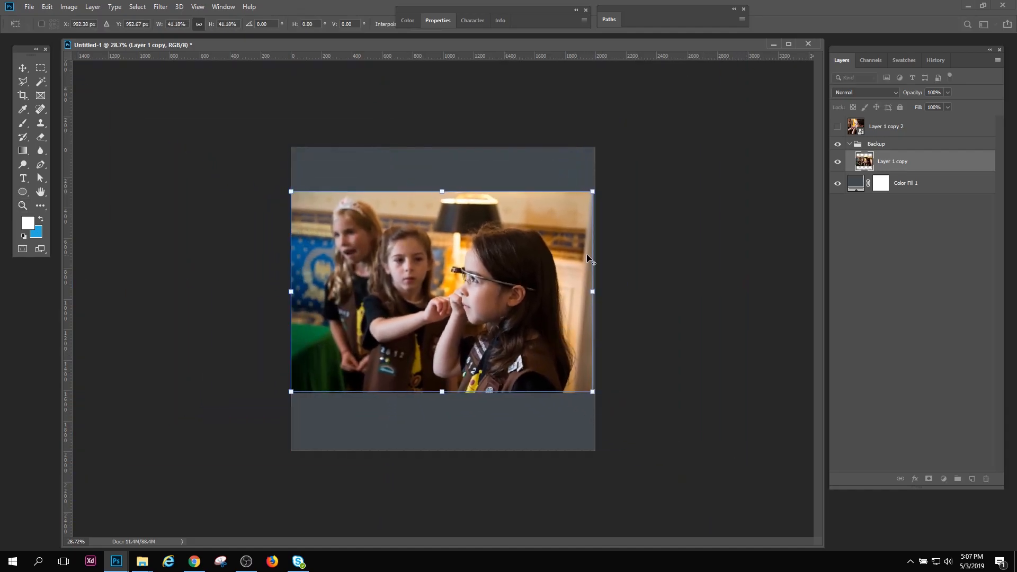
pyautogui.moveTo(593, 188); pyautogui.dragTo(519, 241)
pyautogui.press('Return')
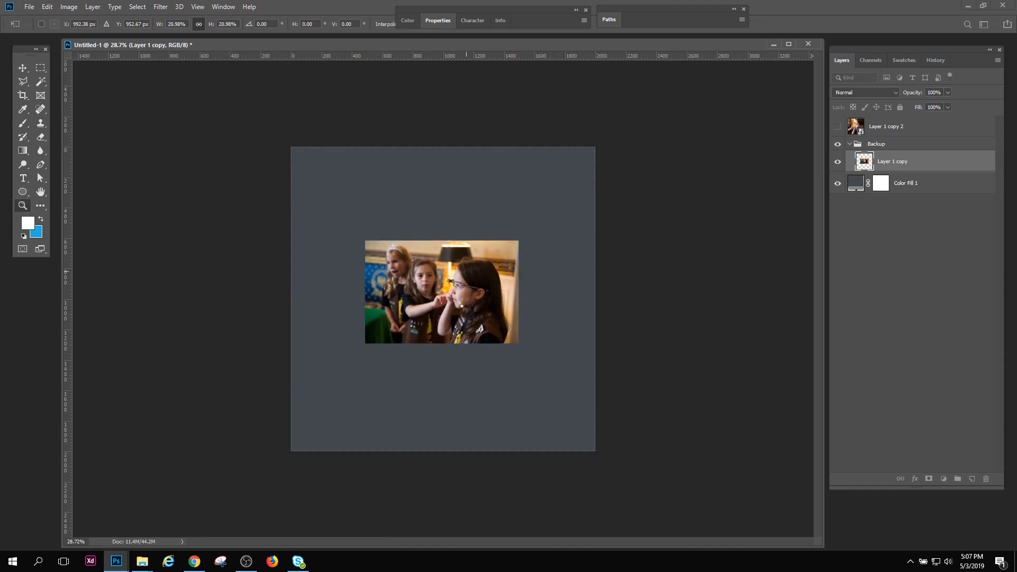
# Enlarge the small Layer 1 copy photo proportionally to about 204%, slightly past the canvas width, and inspect it
pyautogui.moveTo(467, 307)
pyautogui.mouseDown()
pyautogui.moveTo(511, 343)
pyautogui.moveTo(480, 316)
pyautogui.mouseUp()
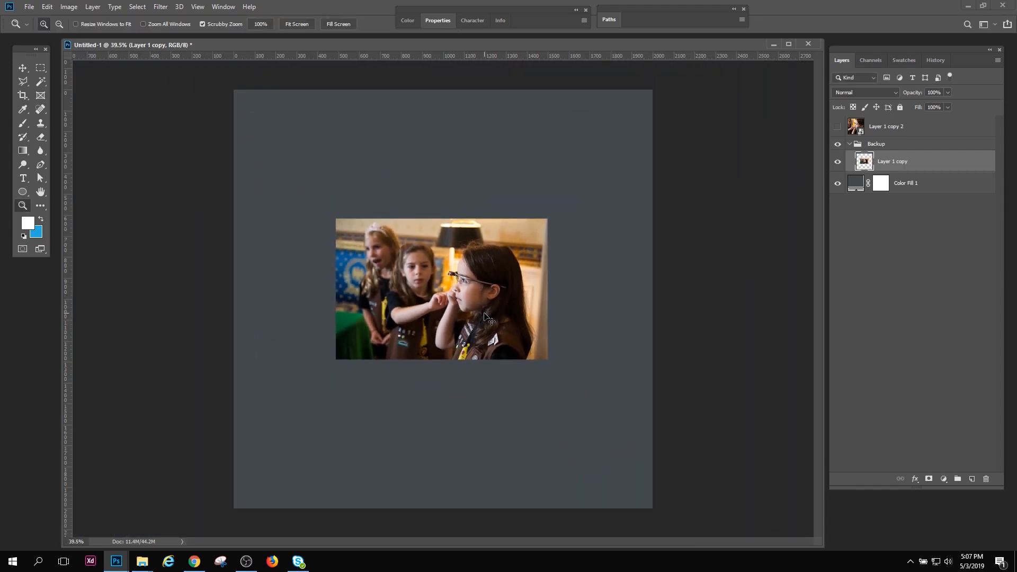
pyautogui.hotkey('ctrl', 't')
pyautogui.moveTo(548, 218); pyautogui.dragTo(678, 182)
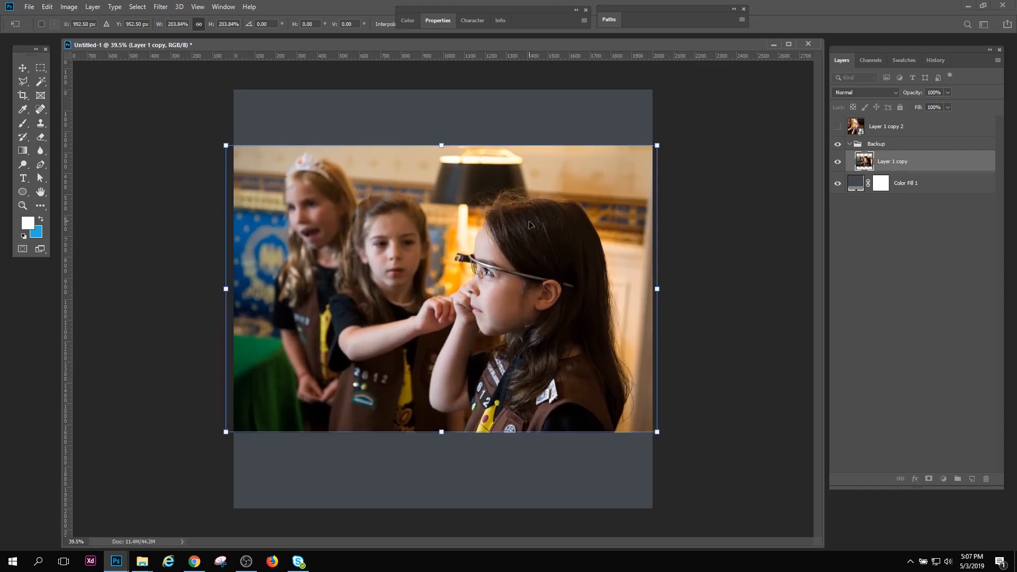
pyautogui.press('Return')
pyautogui.moveTo(511, 295); pyautogui.dragTo(530, 313)
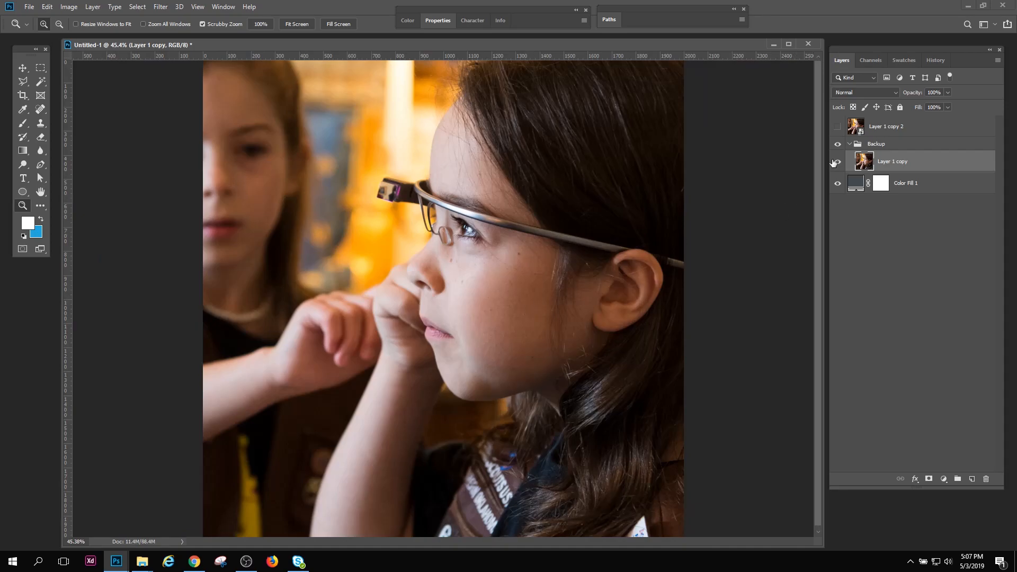
# Hide and collapse the Backup group, and show and select the Layer 1 copy 2 smart object
pyautogui.click(838, 145)
pyautogui.click(849, 145)
pyautogui.click(838, 128)
pyautogui.click(872, 128)
# Shrink the Layer 1 copy 2 smart object proportionally to a tiny thumbnail at about 1.64% scale
pyautogui.moveTo(574, 283); pyautogui.dragTo(546, 273)
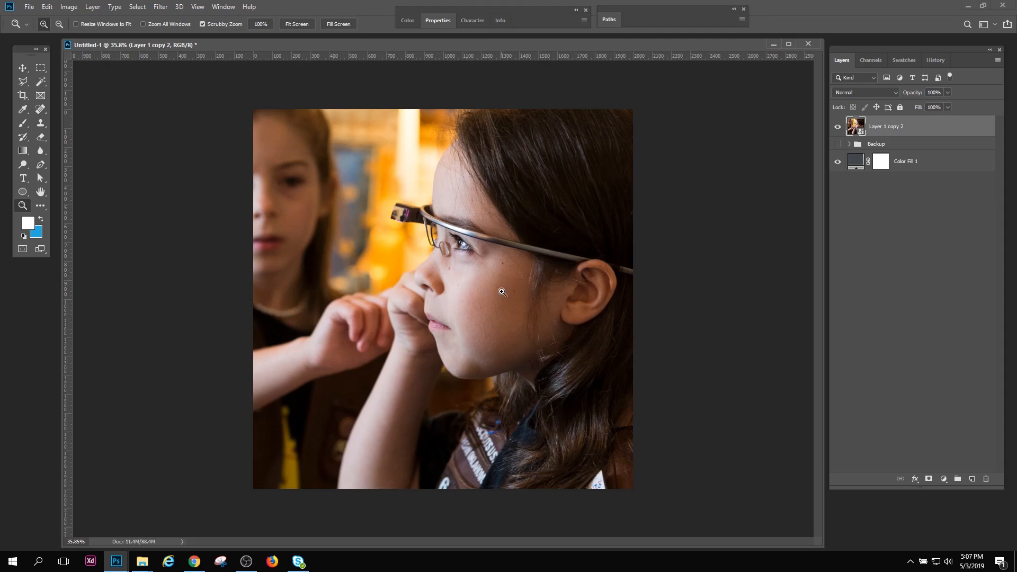
pyautogui.moveTo(481, 311); pyautogui.dragTo(451, 324)
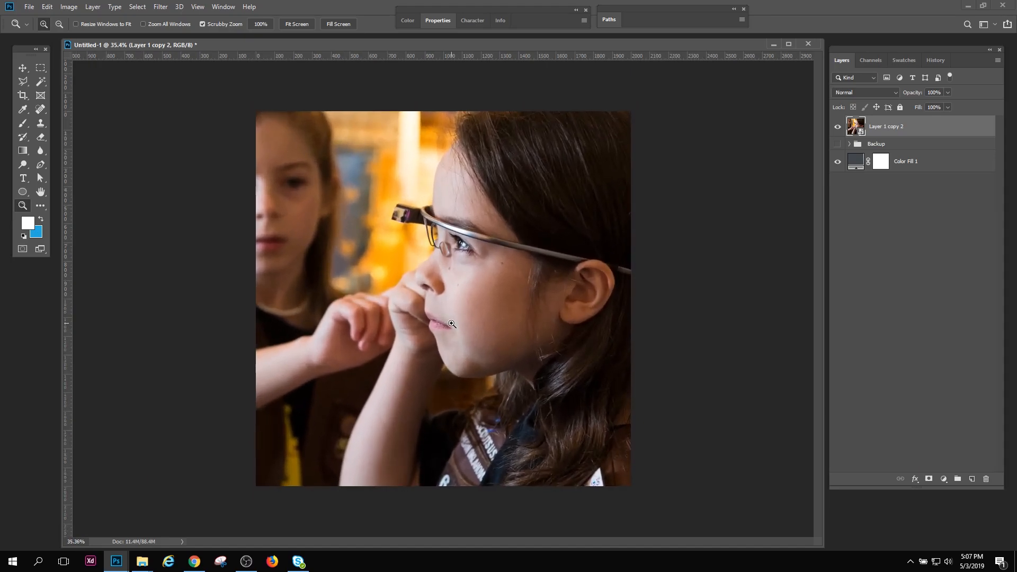
pyautogui.moveTo(467, 321); pyautogui.dragTo(455, 307)
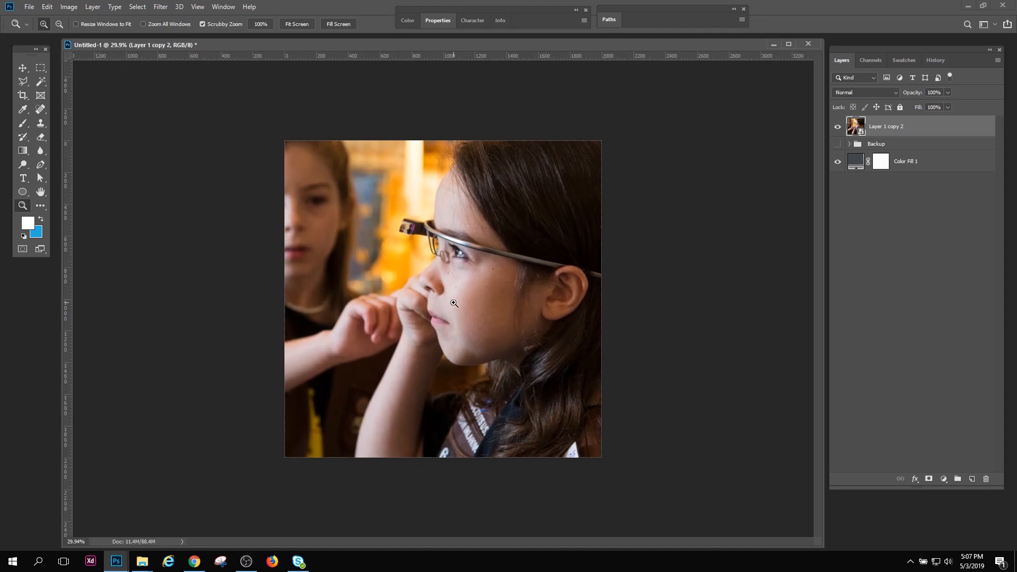
pyautogui.hotkey('ctrl', 't')
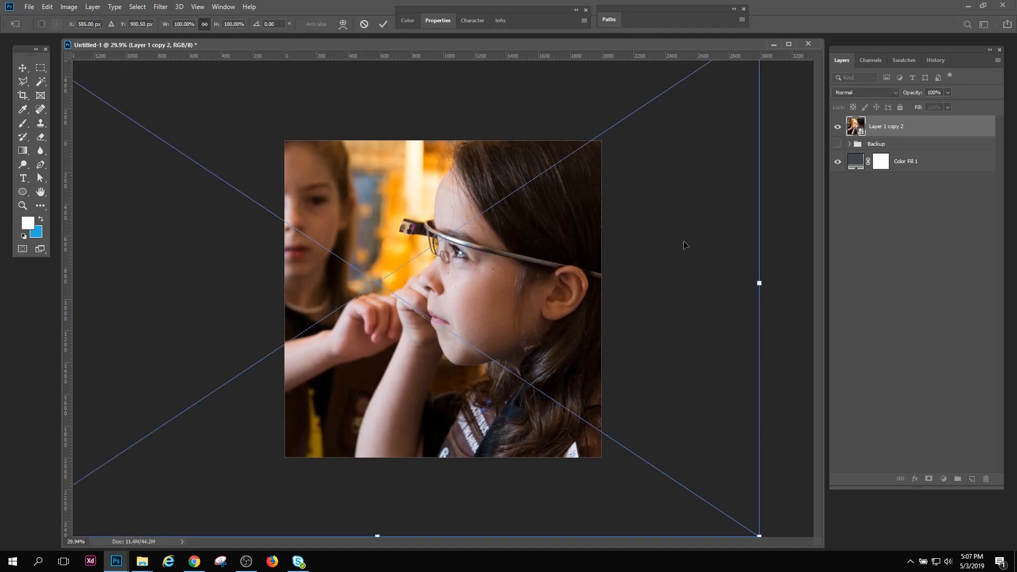
pyautogui.moveTo(760, 536); pyautogui.dragTo(412, 249)
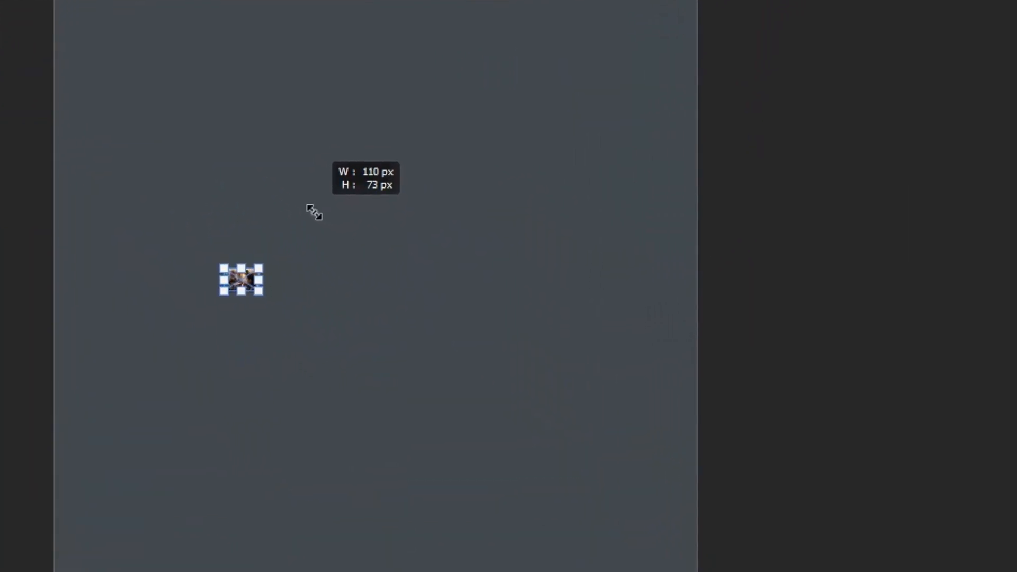
pyautogui.moveTo(310, 209); pyautogui.dragTo(308, 211)
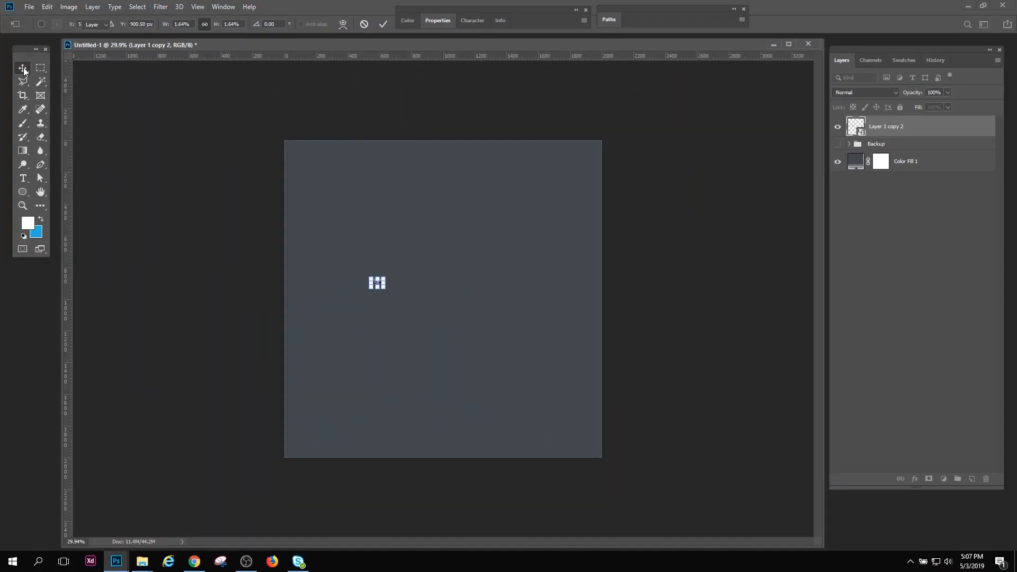
pyautogui.press('Return')
# Inspect the tiny smart object photo up close and at 100% magnification
pyautogui.click(23, 206)
pyautogui.moveTo(370, 277); pyautogui.dragTo(540, 359)
pyautogui.moveTo(585, 386); pyautogui.dragTo(521, 382)
pyautogui.click(197, 8)
pyautogui.click(210, 125)
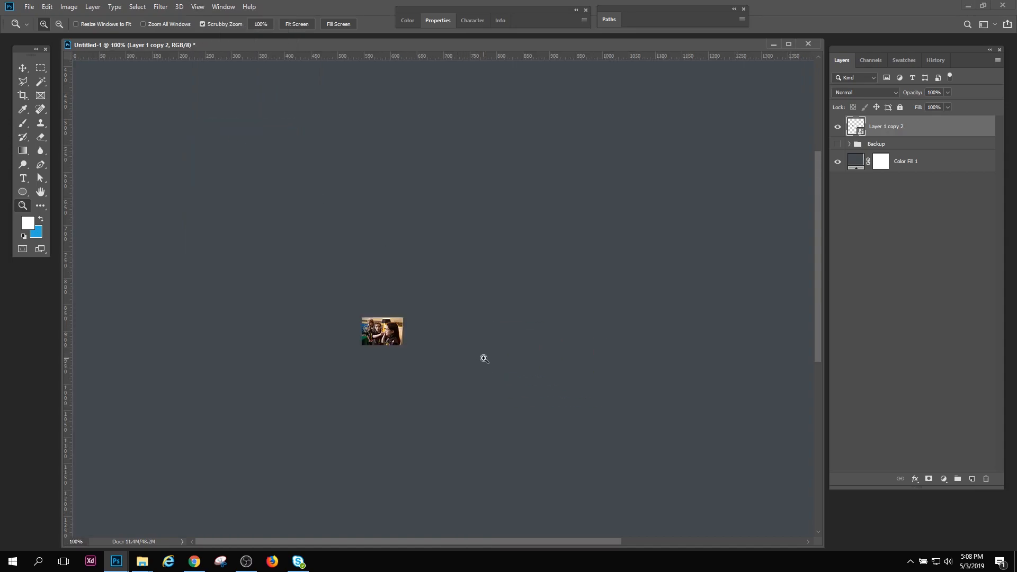
# Move the tiny smart object photo to the center of the canvas
pyautogui.moveTo(376, 345); pyautogui.dragTo(347, 350)
pyautogui.click(22, 68)
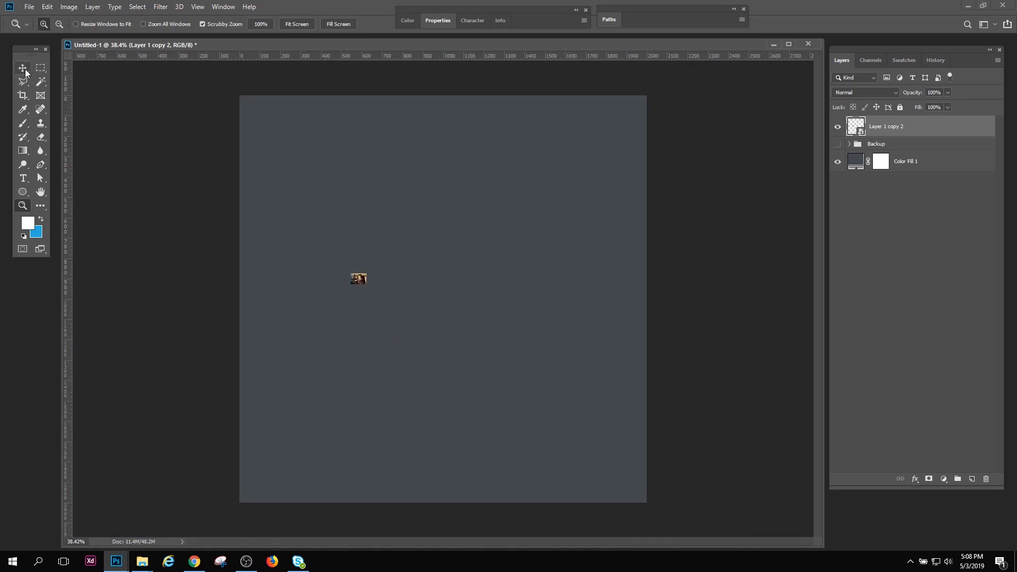
pyautogui.moveTo(431, 291); pyautogui.dragTo(467, 306)
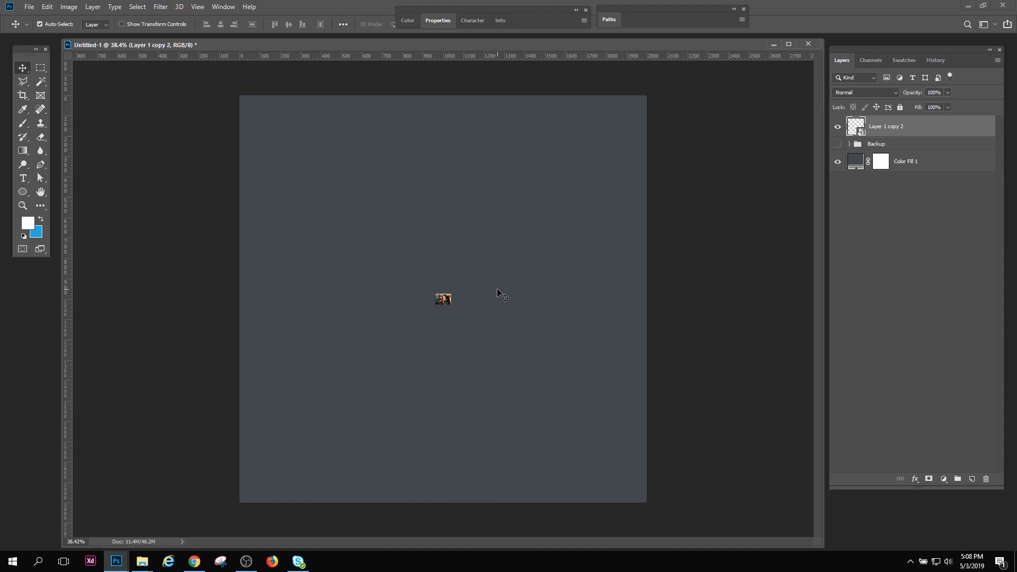
# Enlarge the tiny smart object proportionally until it nearly spans the canvas width, and inspect its quality
pyautogui.hotkey('ctrl', 't')
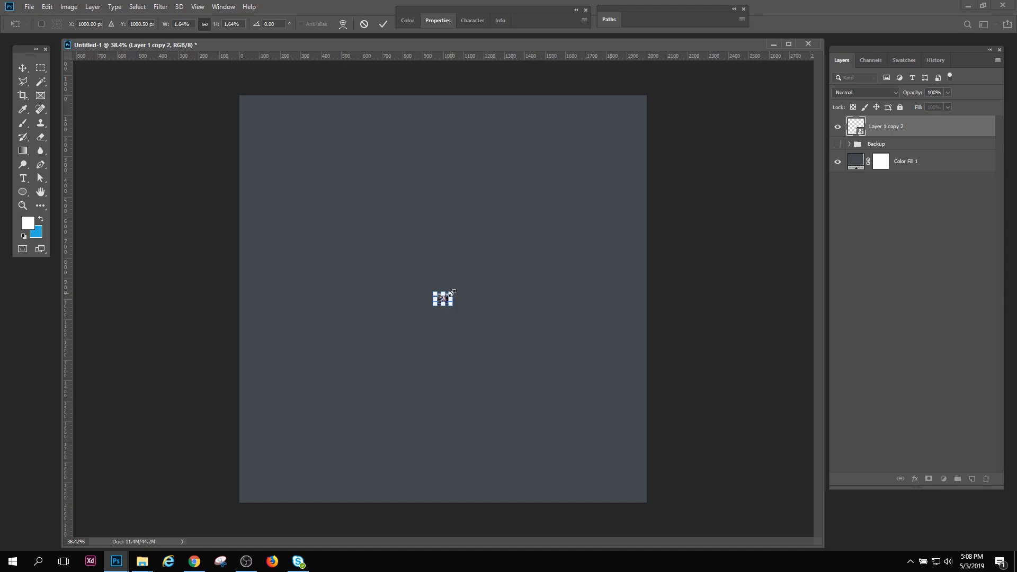
pyautogui.moveTo(452, 293); pyautogui.dragTo(641, 167)
pyautogui.press('Return')
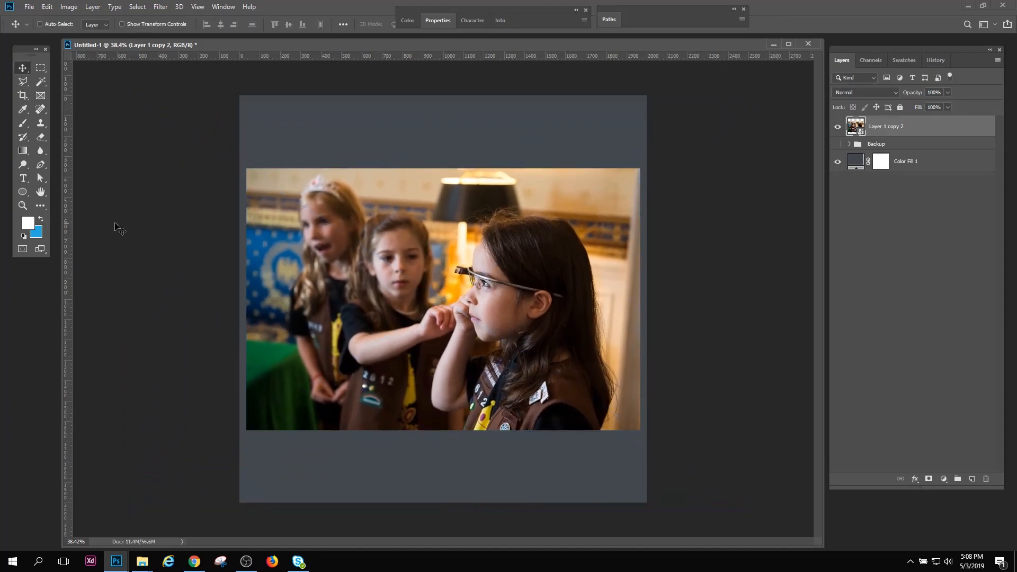
pyautogui.click(22, 205)
pyautogui.moveTo(506, 297); pyautogui.dragTo(479, 262)
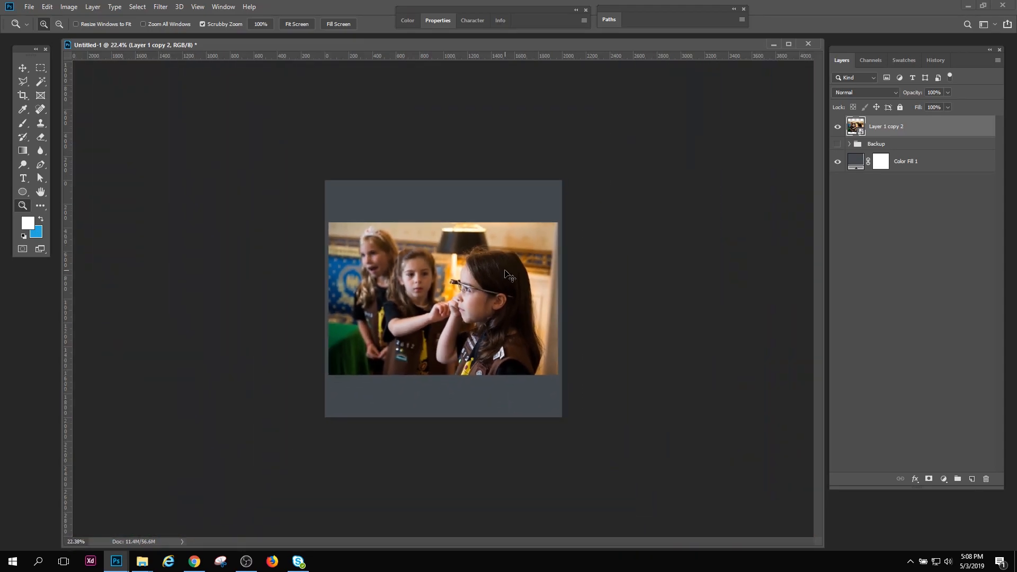
# Enlarge the smart object past the canvas edges and shift it left so the girl in front is near the center
pyautogui.hotkey('ctrl', 't')
pyautogui.moveTo(559, 223); pyautogui.dragTo(678, 169)
pyautogui.press('Return')
pyautogui.press('z')
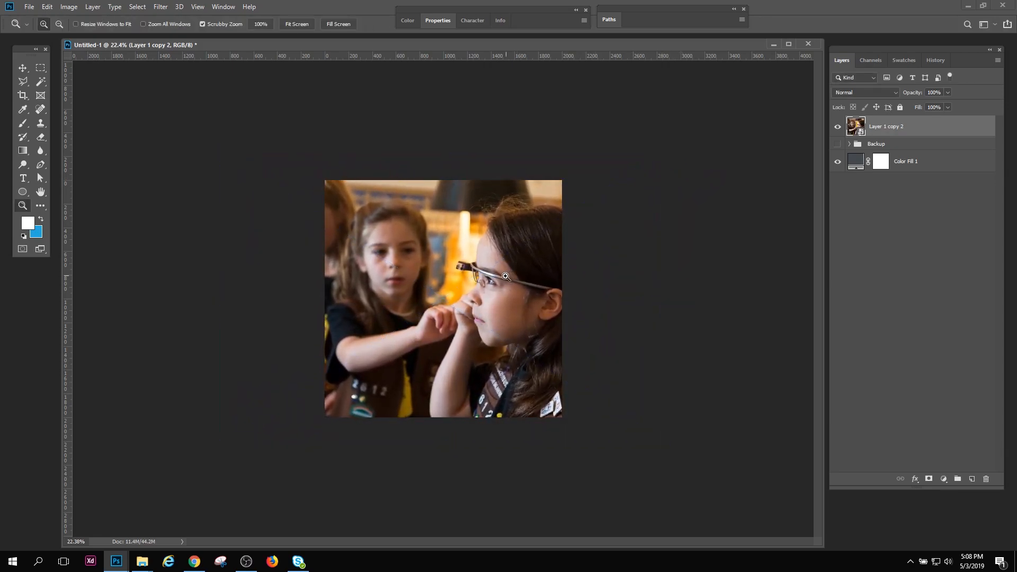
pyautogui.click(24, 69)
pyautogui.moveTo(481, 268); pyautogui.dragTo(417, 268)
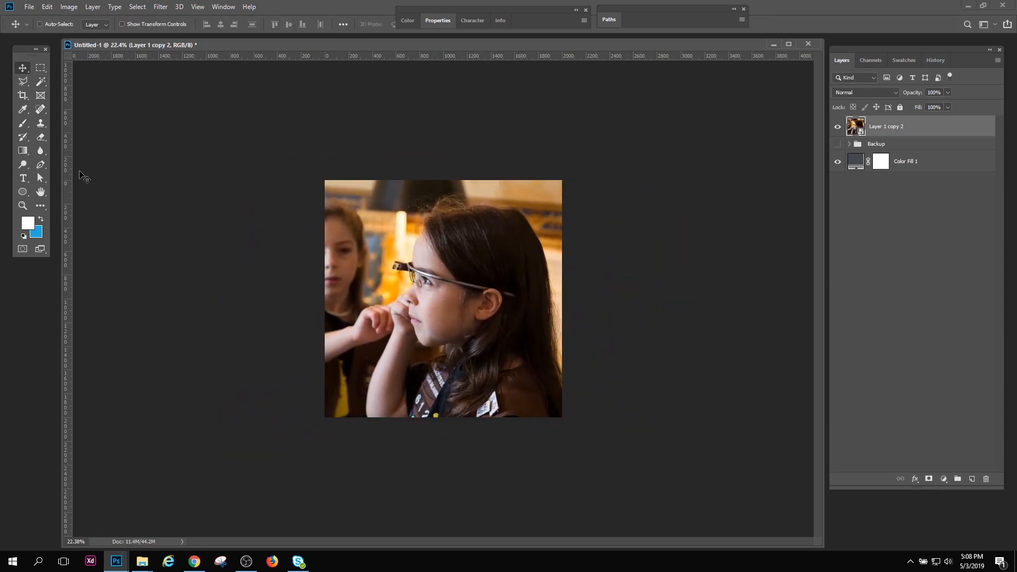
# Examine the enlarged smart object's detail around the front girl's eye and glasses
pyautogui.click(22, 205)
pyautogui.moveTo(465, 241); pyautogui.dragTo(544, 390)
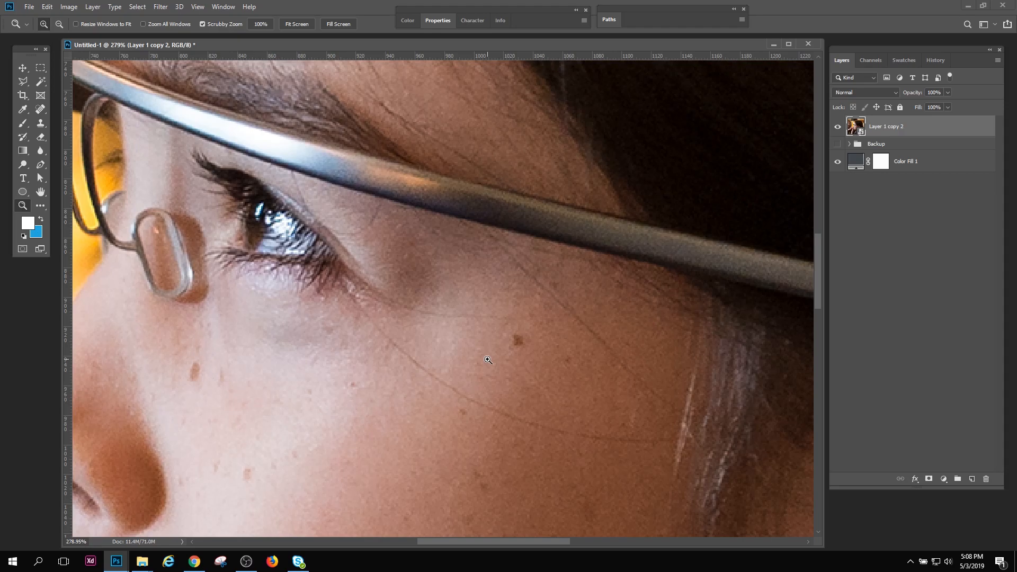
pyautogui.moveTo(485, 357); pyautogui.dragTo(432, 303)
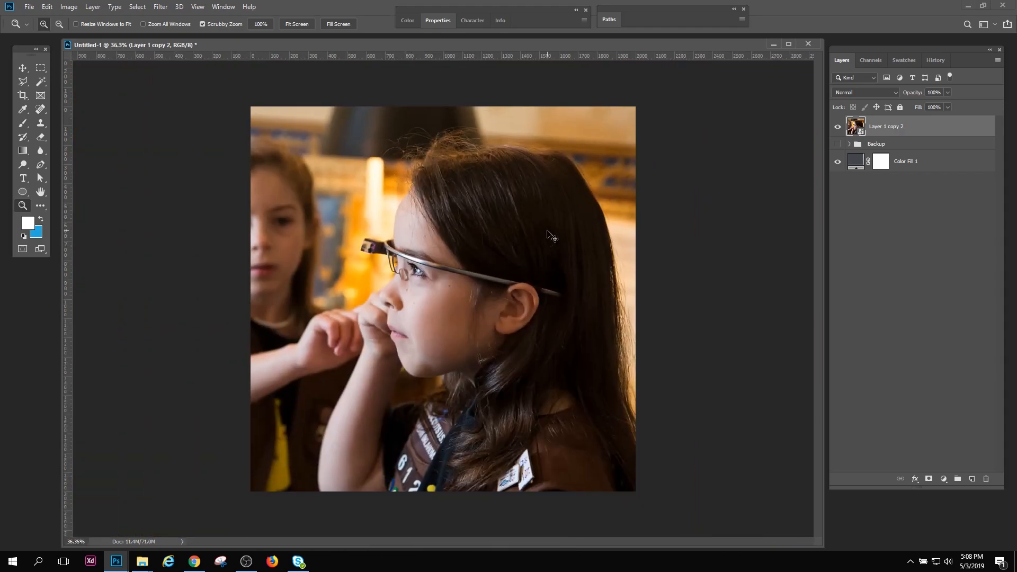
# Shrink the smart object photo proportionally to about half the canvas width and center it on the canvas
pyautogui.hotkey('ctrl', 't')
pyautogui.moveTo(699, 65); pyautogui.dragTo(523, 191)
pyautogui.moveTo(475, 265); pyautogui.dragTo(575, 259)
pyautogui.moveTo(623, 186); pyautogui.dragTo(539, 241)
pyautogui.press('Return')
pyautogui.moveTo(469, 307); pyautogui.dragTo(474, 338)
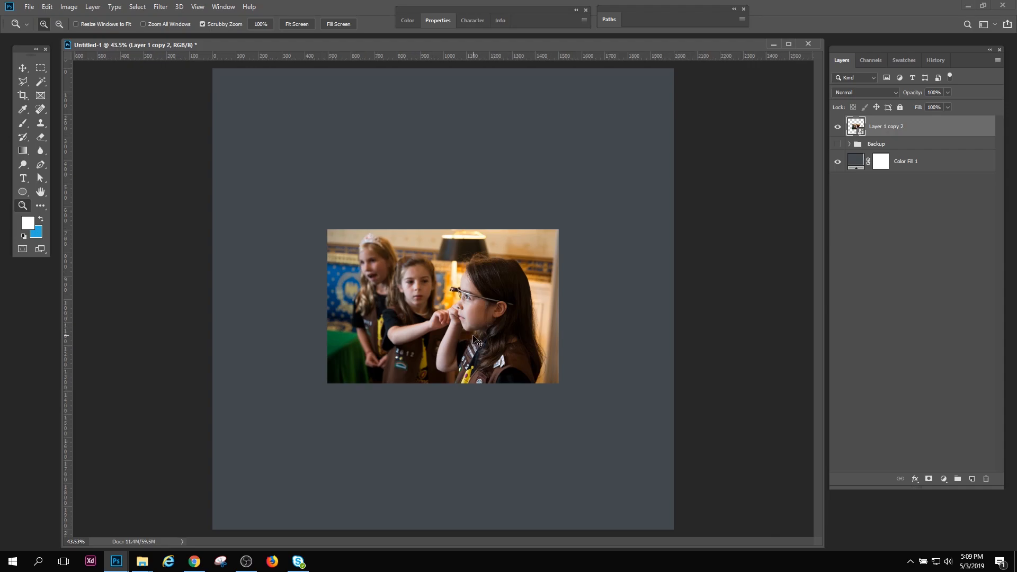
# Enlarge the half-width smart object proportionally beyond the canvas edges and check the sharpness of the front girl's face
pyautogui.hotkey('ctrl', 't')
pyautogui.moveTo(556, 232); pyautogui.dragTo(826, 63)
pyautogui.press('Return')
pyautogui.press('z')
pyautogui.moveTo(546, 296); pyautogui.dragTo(574, 345)
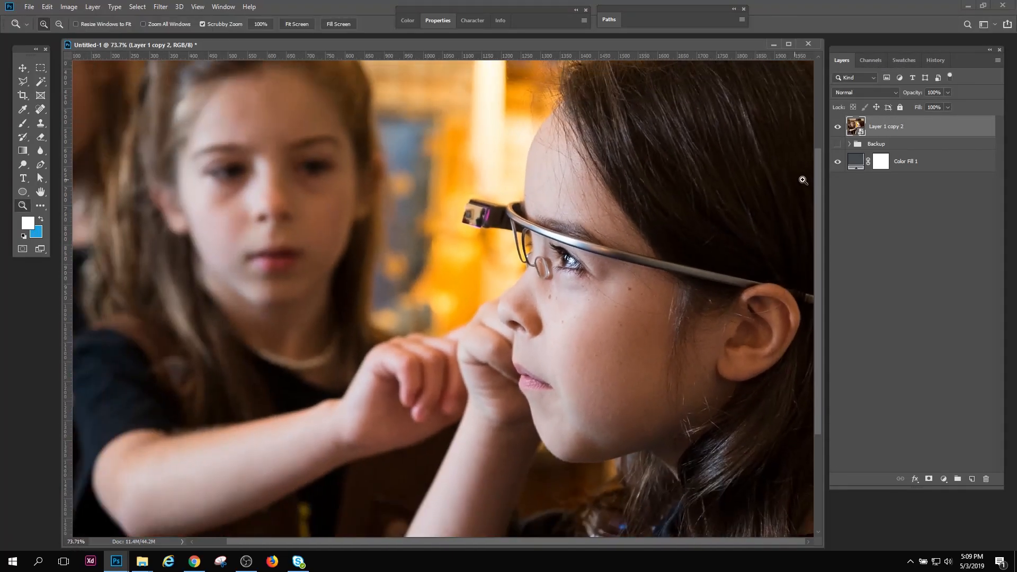
# Enlarge the smart object further and reposition it so the front girl's face and glasses fill the canvas
pyautogui.moveTo(623, 286); pyautogui.dragTo(579, 284)
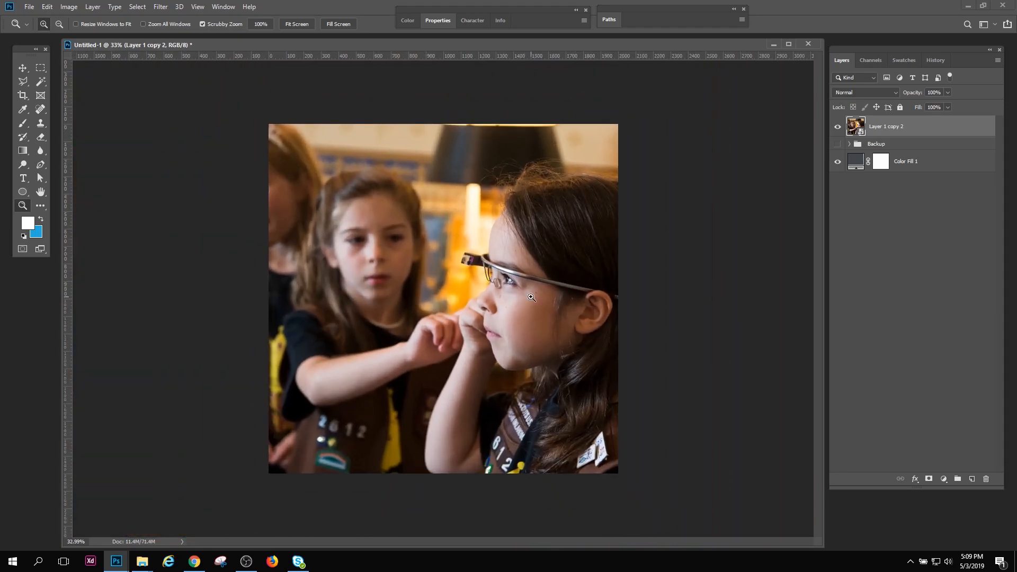
pyautogui.moveTo(506, 307)
pyautogui.mouseDown()
pyautogui.moveTo(560, 352)
pyautogui.moveTo(509, 300)
pyautogui.mouseUp()
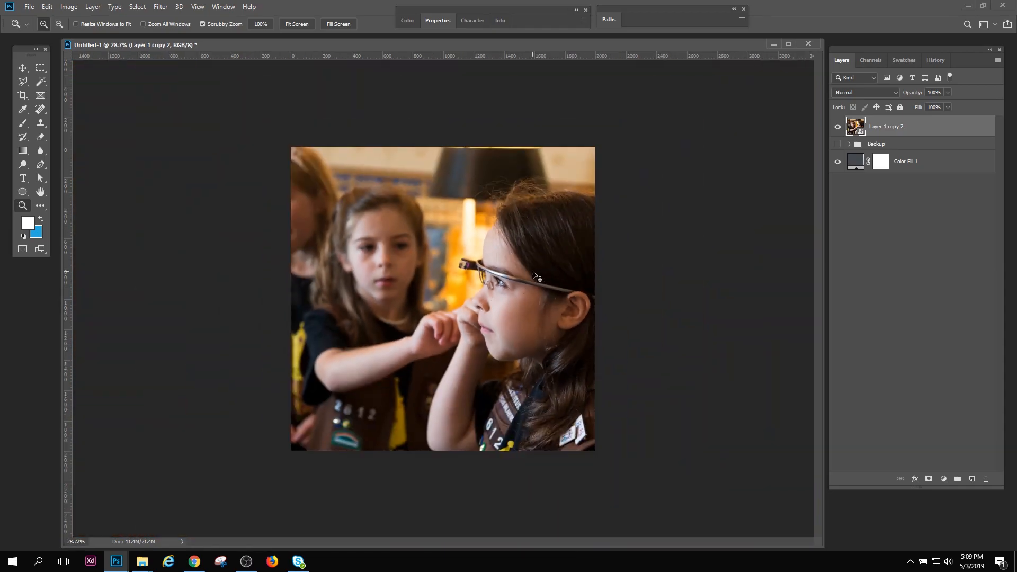
pyautogui.hotkey('ctrl', 't')
pyautogui.moveTo(711, 125); pyautogui.dragTo(952, 41)
pyautogui.press('Return')
pyautogui.click(22, 68)
pyautogui.moveTo(496, 278); pyautogui.dragTo(447, 383)
pyautogui.click(21, 205)
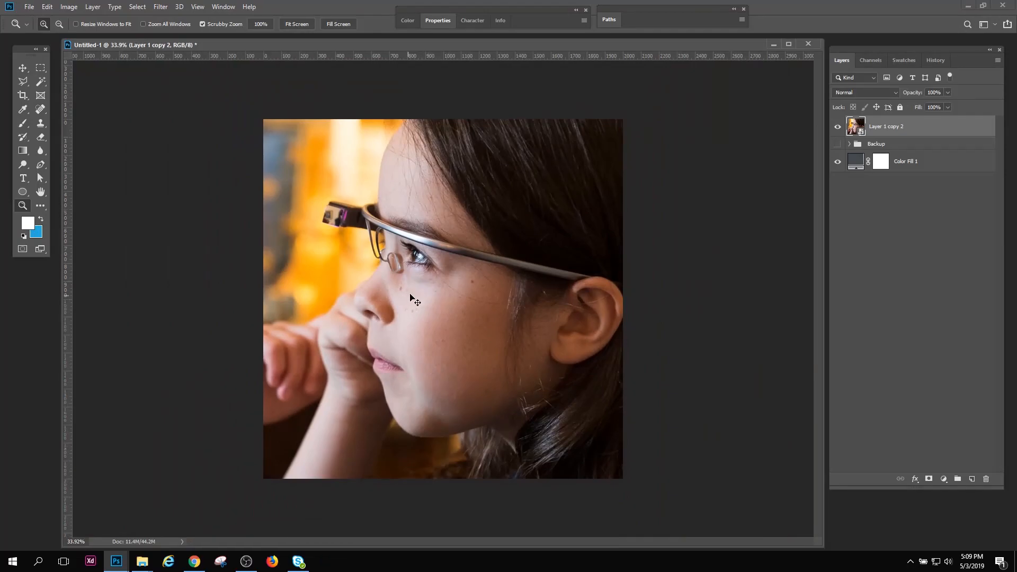
# Shrink the smart object photo proportionally to nearly the canvas width and position it around the middle of the canvas
pyautogui.hotkey('ctrl', 't')
pyautogui.moveTo(671, 169); pyautogui.dragTo(510, 281)
pyautogui.moveTo(646, 152); pyautogui.dragTo(662, 258)
pyautogui.moveTo(758, 117); pyautogui.dragTo(366, 329)
pyautogui.moveTo(286, 393); pyautogui.dragTo(593, 187)
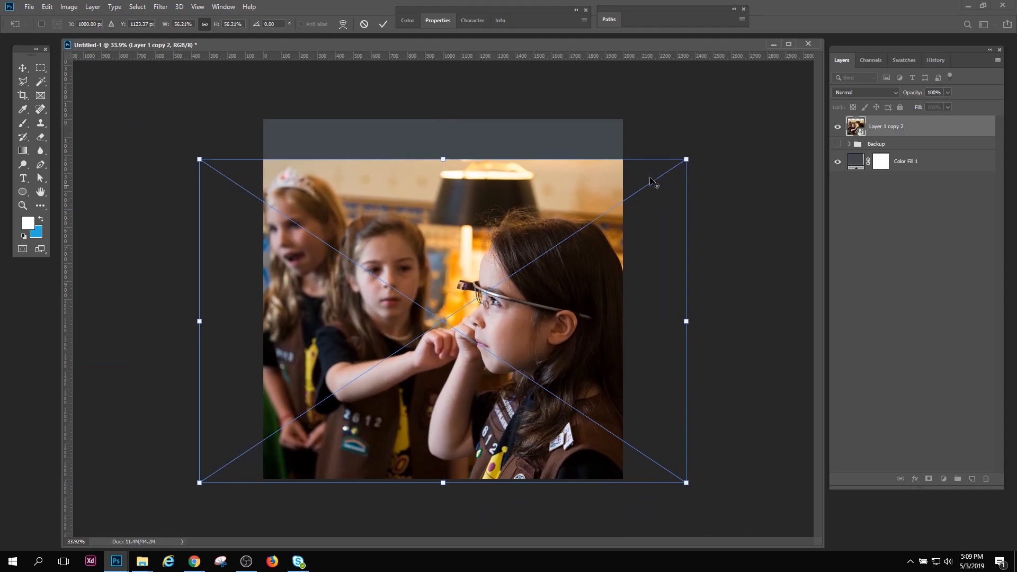
pyautogui.moveTo(686, 159); pyautogui.dragTo(621, 204)
pyautogui.moveTo(522, 257); pyautogui.dragTo(530, 230)
pyautogui.press('Return')
# Move the smart object photo slightly upward on the canvas and nudge it a little to the left
pyautogui.press('z')
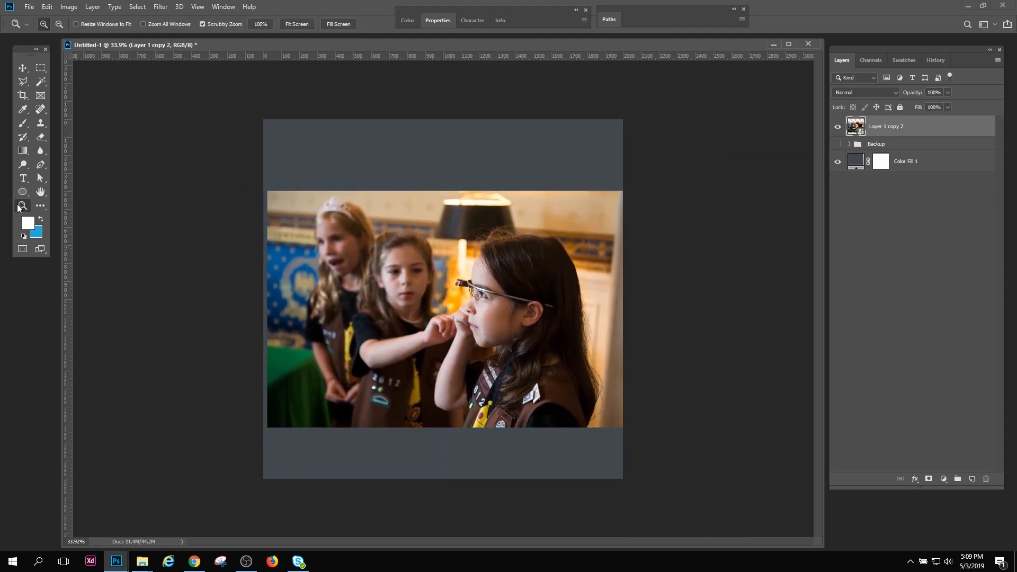
pyautogui.moveTo(467, 307); pyautogui.dragTo(543, 370)
pyautogui.press('space')
pyautogui.moveTo(613, 415); pyautogui.dragTo(461, 297)
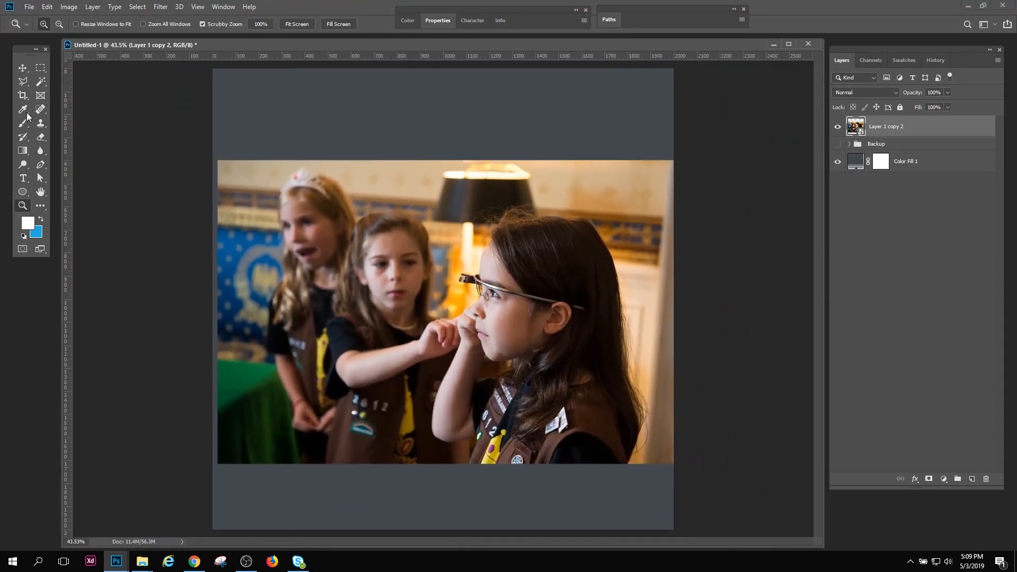
pyautogui.click(23, 68)
pyautogui.moveTo(261, 182); pyautogui.dragTo(260, 170)
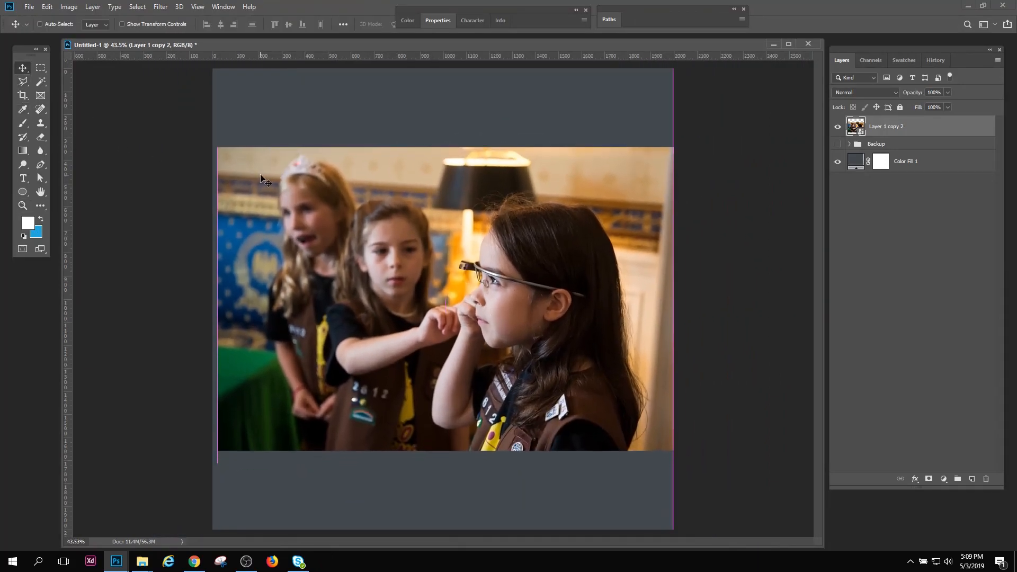
pyautogui.press('Left')
pyautogui.press('Left')
pyautogui.press('Left')
pyautogui.press('Left')
pyautogui.press('Left')
pyautogui.press('Left')
pyautogui.press('Left')
pyautogui.press('Left')
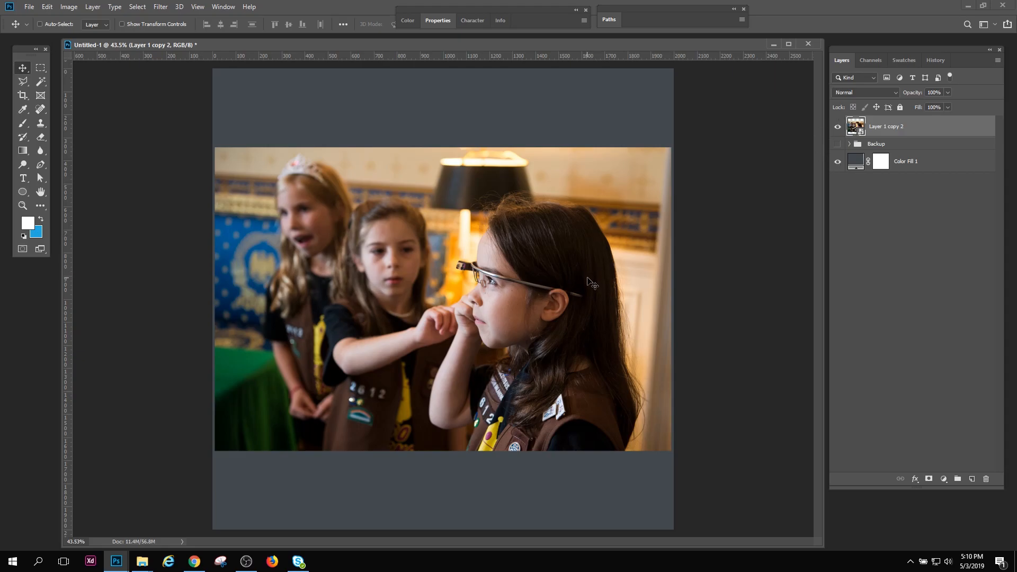
# Try to erase part of the smart object photo with the Eraser tool, declining to rasterize it
pyautogui.click(43, 137)
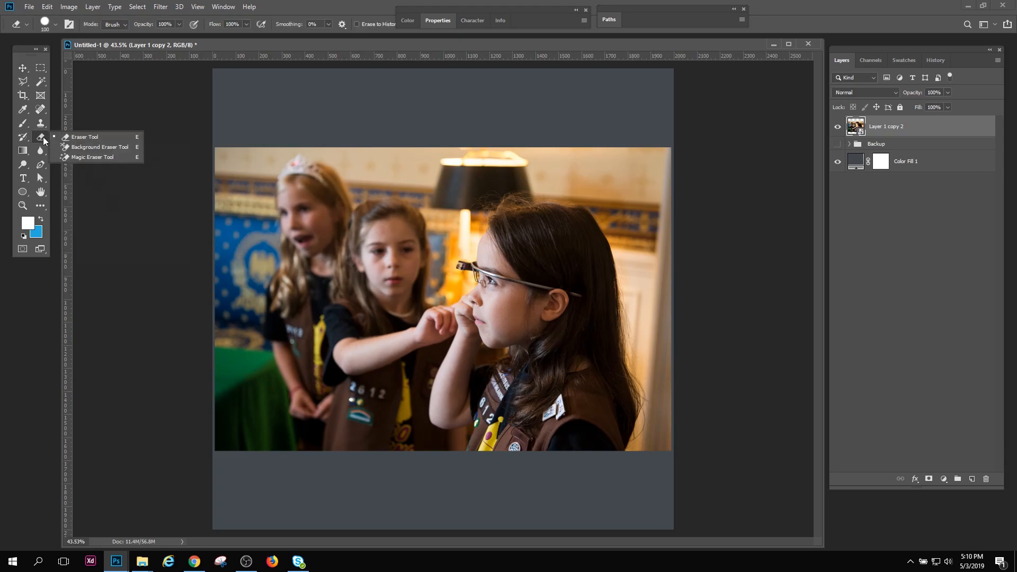
pyautogui.click(89, 136)
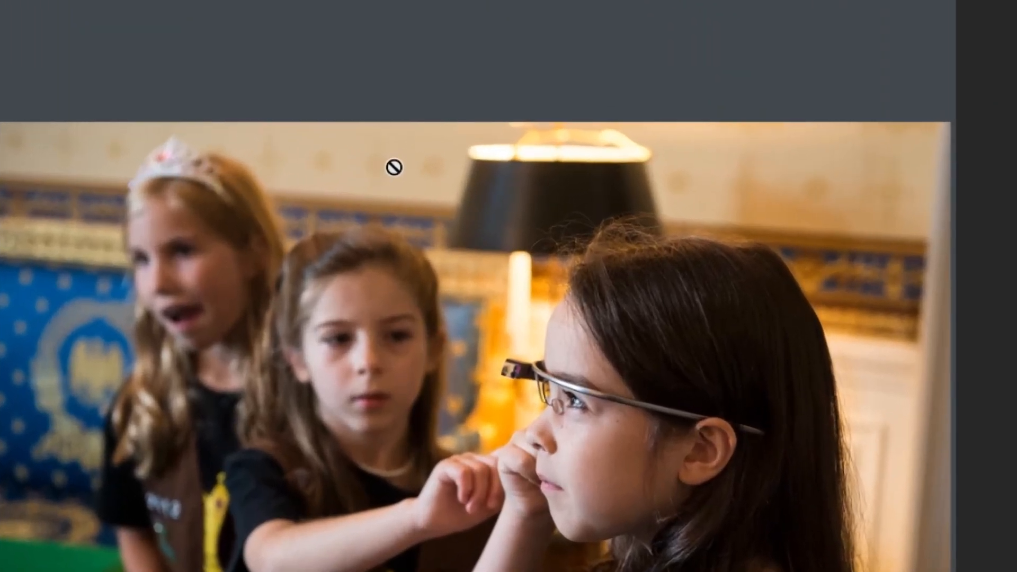
pyautogui.click(397, 166)
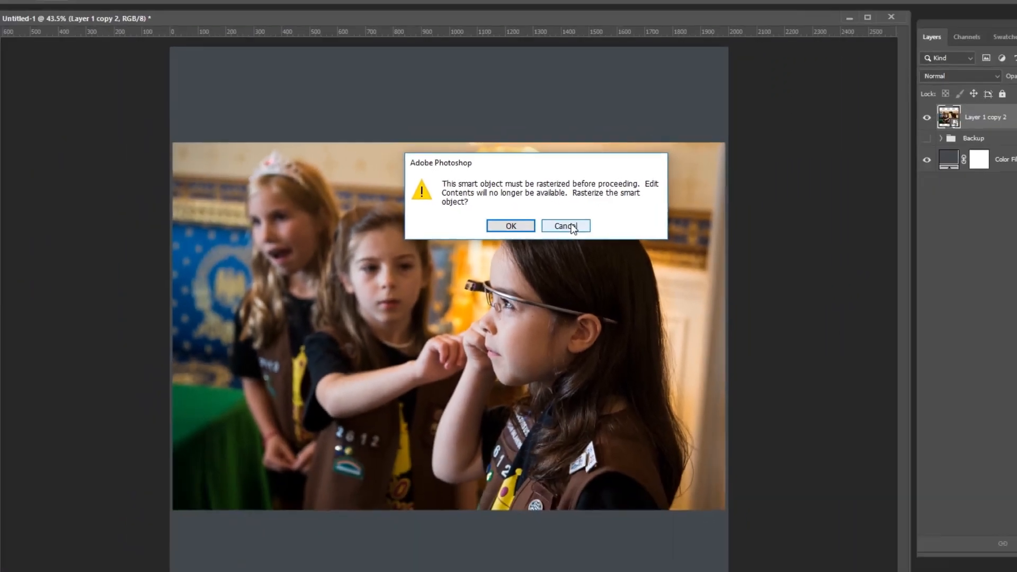
pyautogui.click(683, 265)
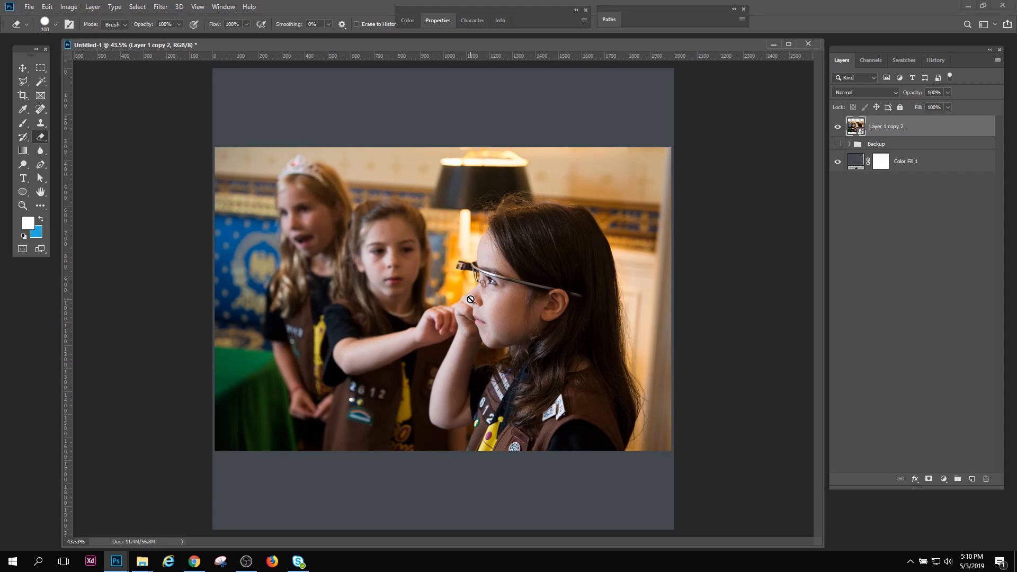
pyautogui.click(22, 205)
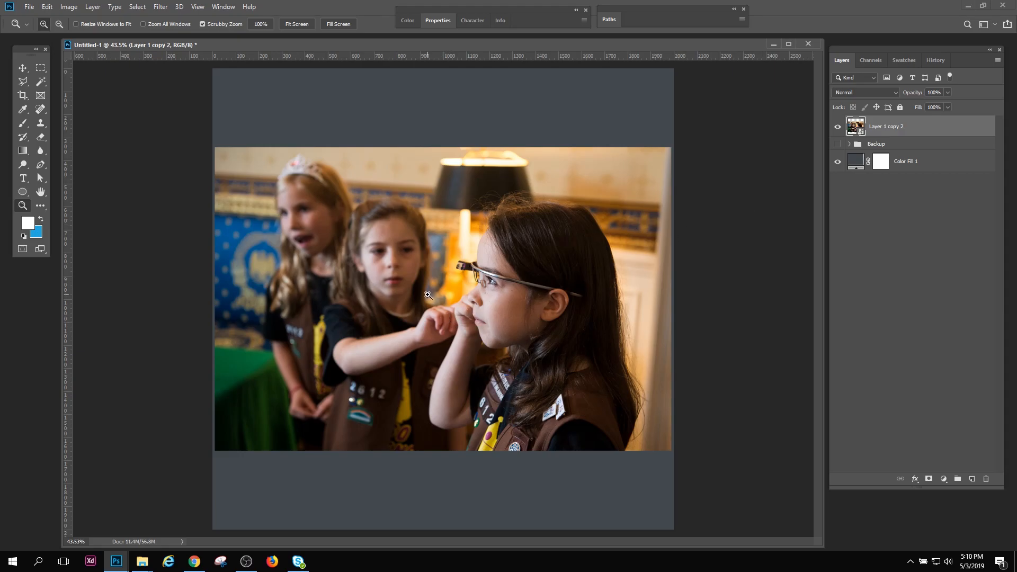
pyautogui.click(40, 137)
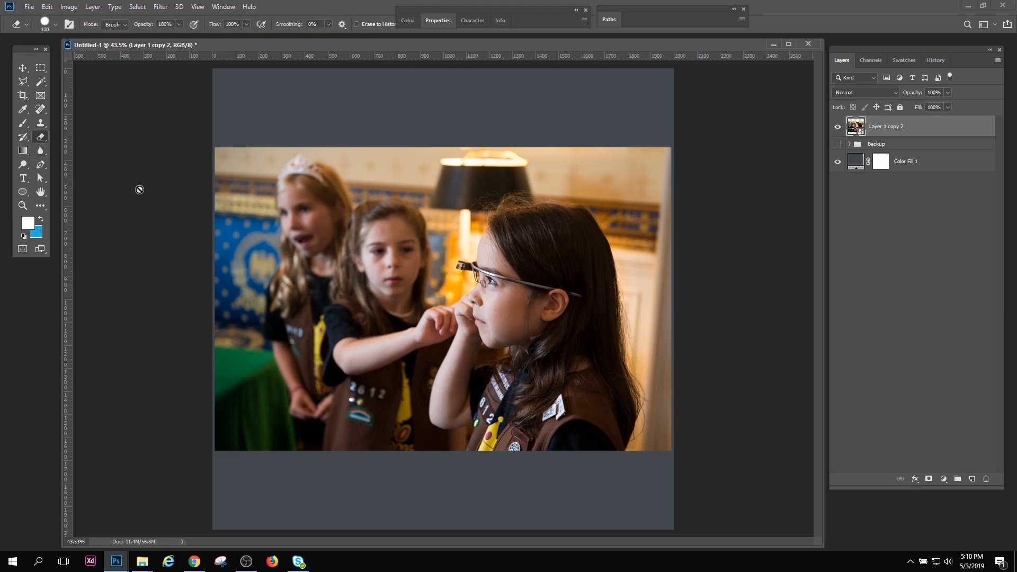
pyautogui.click(395, 265)
pyautogui.click(539, 216)
pyautogui.click(570, 195)
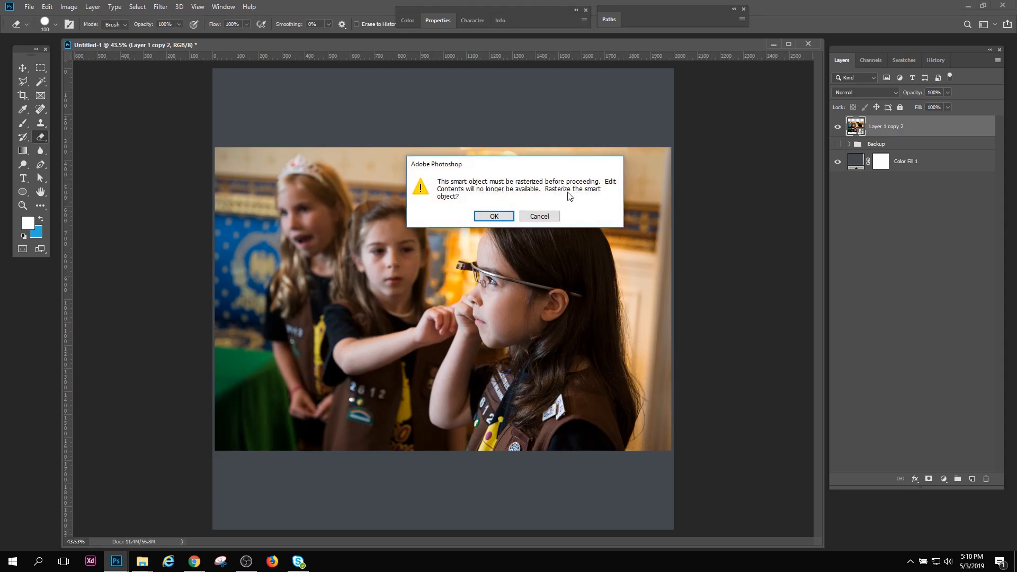
pyautogui.click(541, 216)
# Try the Clone Stamp tool directly on the smart object photo without rasterizing it
pyautogui.click(40, 125)
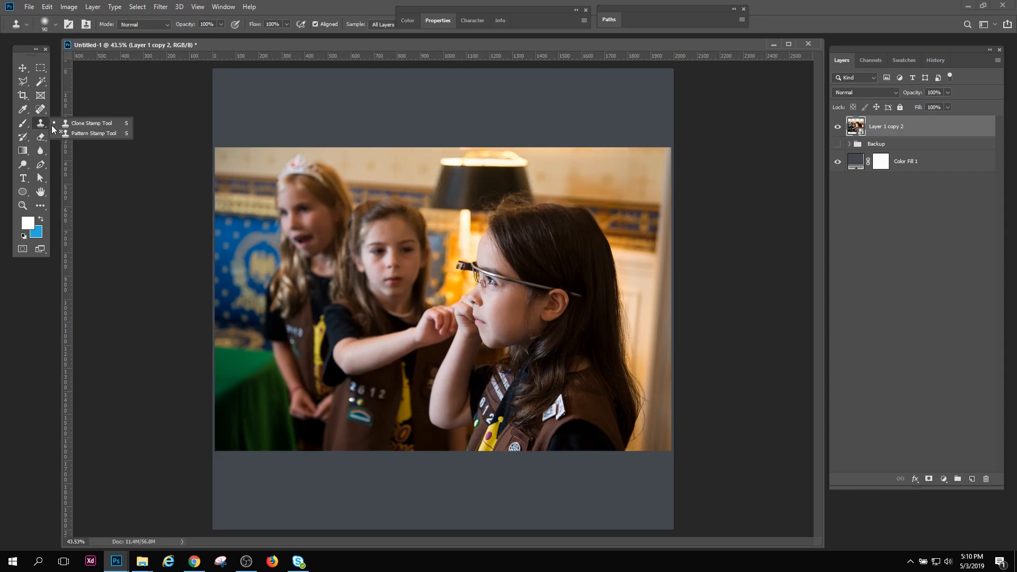
pyautogui.rightClick(44, 122)
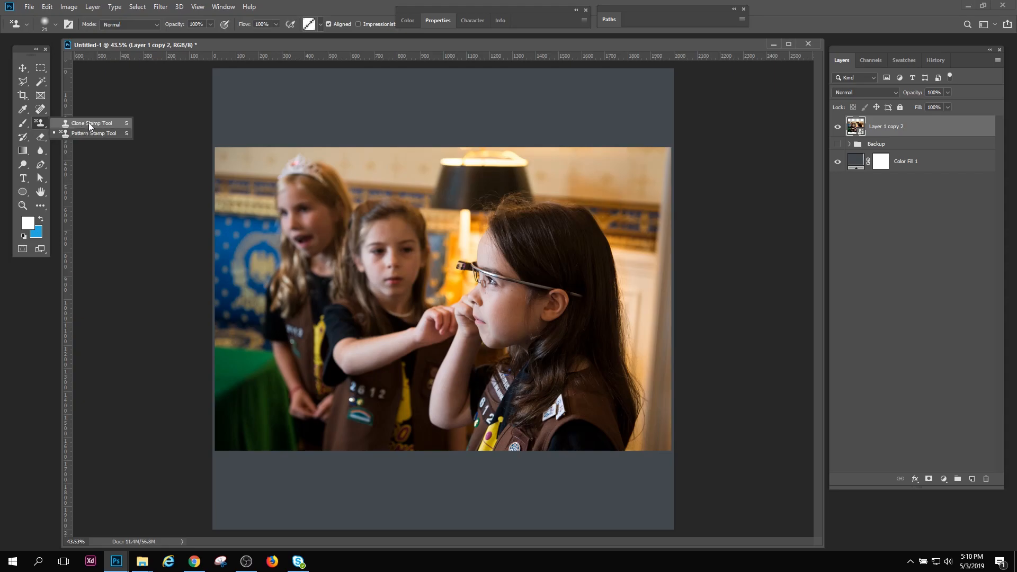
pyautogui.click(88, 123)
pyautogui.click(439, 227)
pyautogui.click(500, 217)
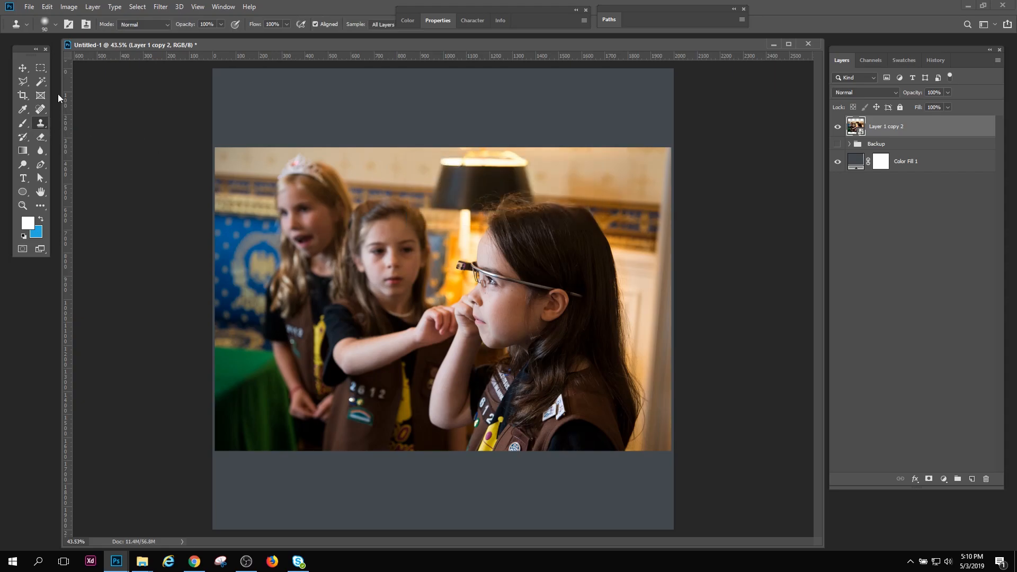
# Open the contents of the Layer 1 copy 2 smart object and enlarge its document window around the whole photo
pyautogui.click(21, 68)
pyautogui.moveTo(514, 44); pyautogui.dragTo(523, 49)
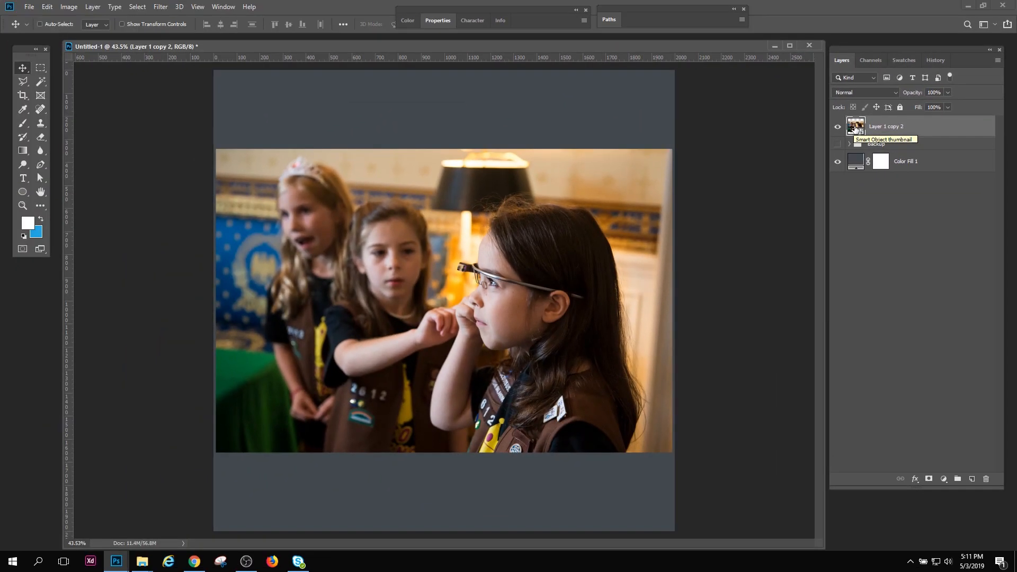
pyautogui.doubleClick(454, 246)
pyautogui.moveTo(628, 47); pyautogui.dragTo(650, 43)
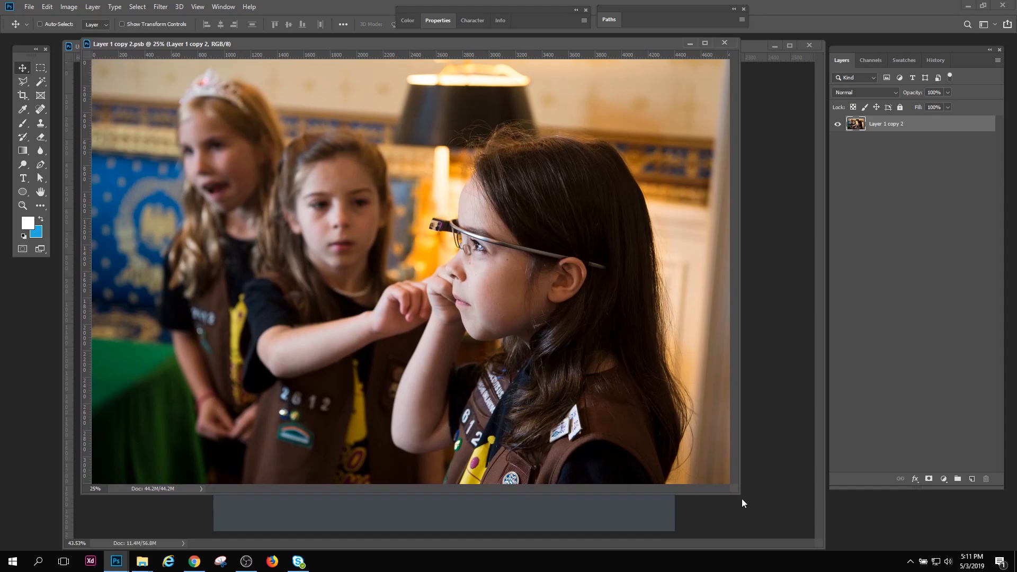
pyautogui.moveTo(740, 495); pyautogui.dragTo(777, 525)
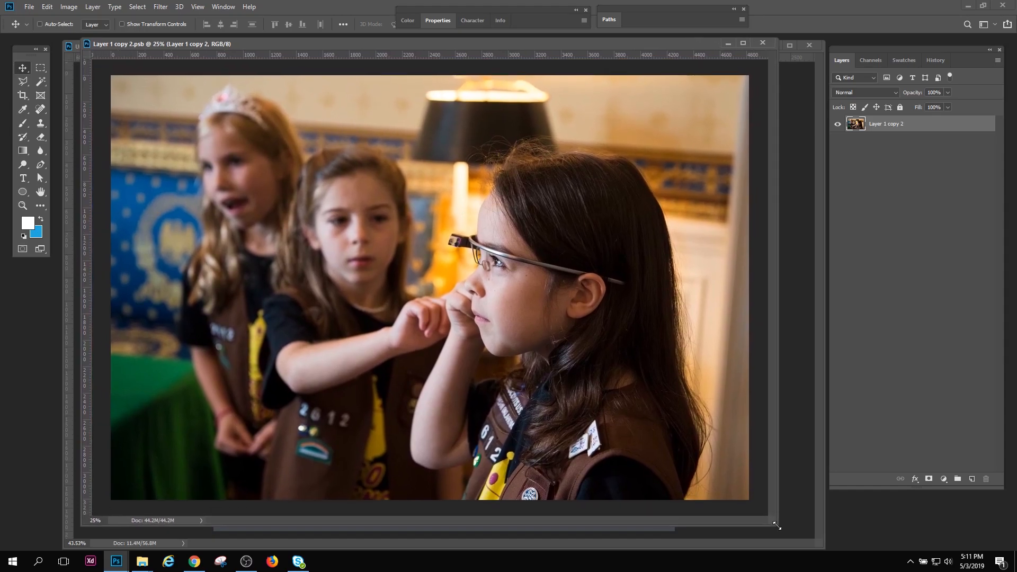
pyautogui.moveTo(320, 43); pyautogui.dragTo(294, 42)
# Toggle the photo layer's visibility in the smart object contents and apply a Gaussian Blur with a 24-pixel radius
pyautogui.click(838, 125)
pyautogui.click(838, 126)
pyautogui.click(161, 6)
pyautogui.moveTo(175, 118)
pyautogui.click(315, 168)
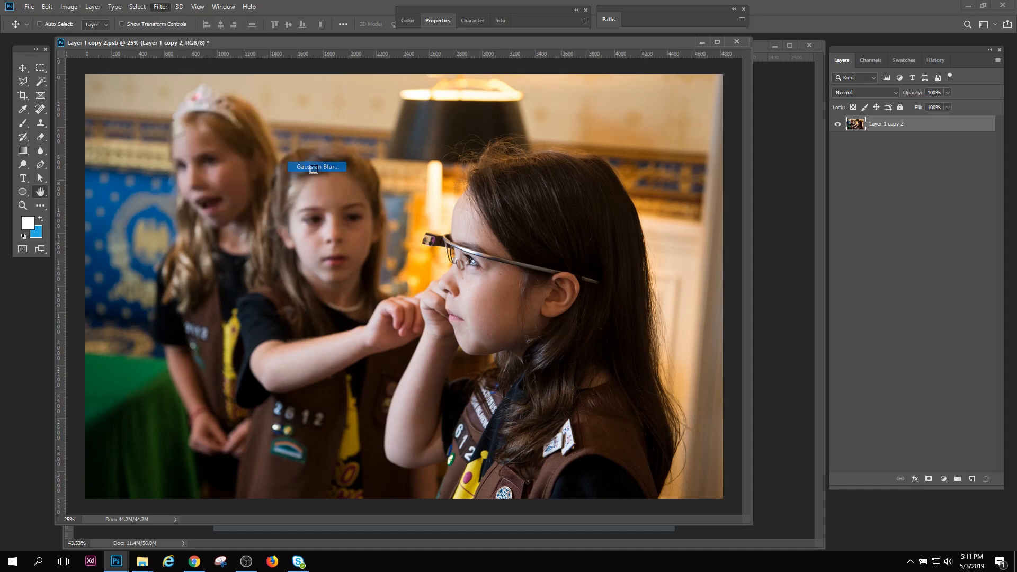
pyautogui.write('24')
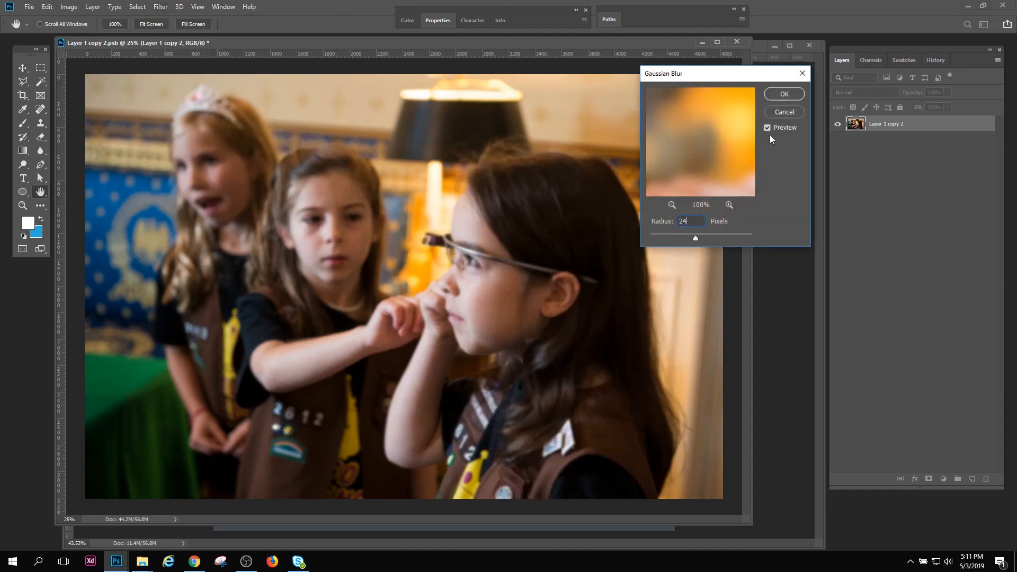
pyautogui.click(784, 94)
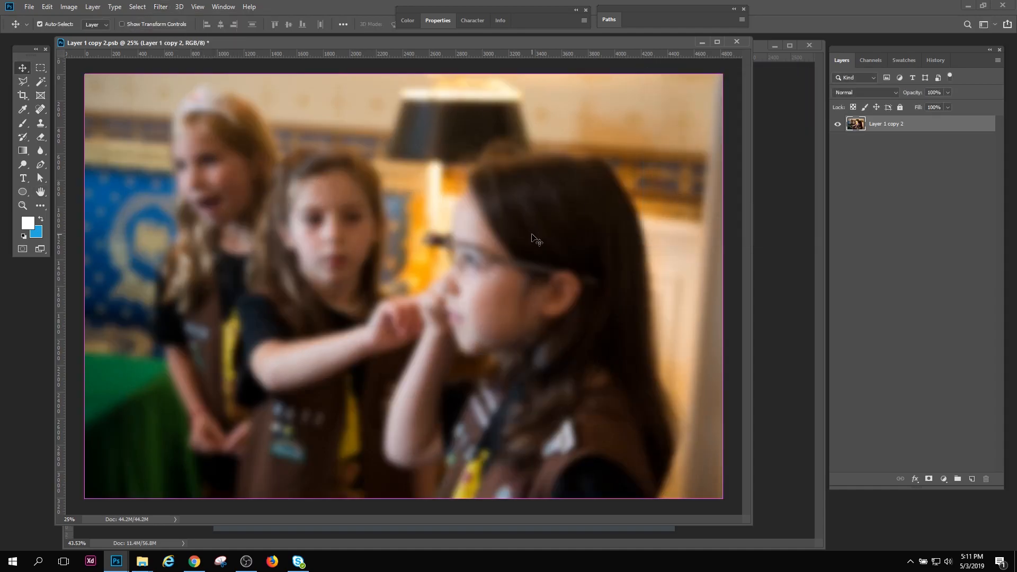
# Save and close the blurred smart object contents and check the updated photo in the Untitled-1 document
pyautogui.hotkey('ctrl', 's')
pyautogui.hotkey('ctrl', 'w')
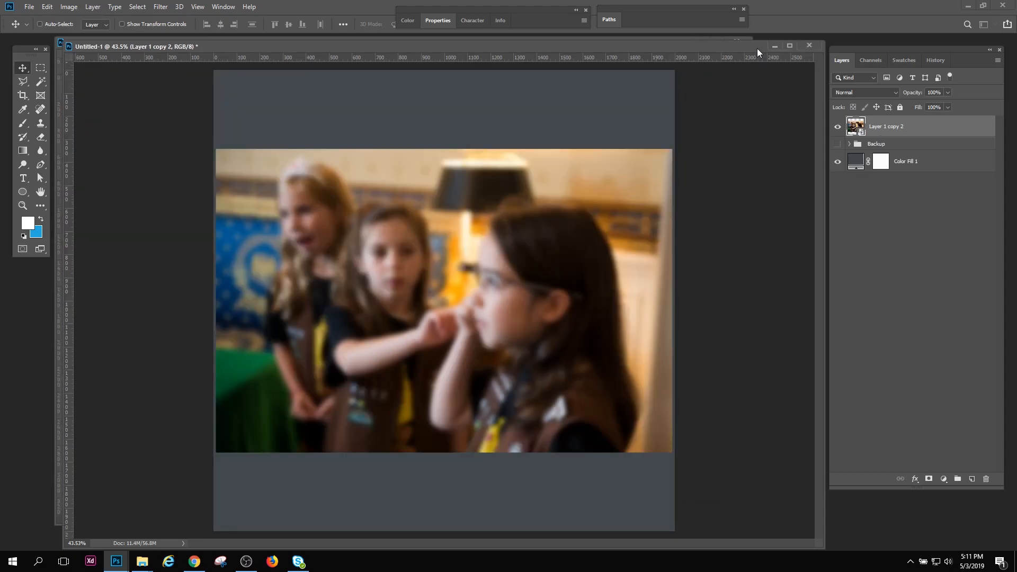
pyautogui.click(26, 207)
pyautogui.moveTo(446, 289)
pyautogui.mouseDown()
pyautogui.moveTo(471, 332)
pyautogui.moveTo(451, 291)
pyautogui.mouseUp()
# Reopen the smart object's contents and undo the Gaussian Blur, checking the document history
pyautogui.doubleClick(857, 128)
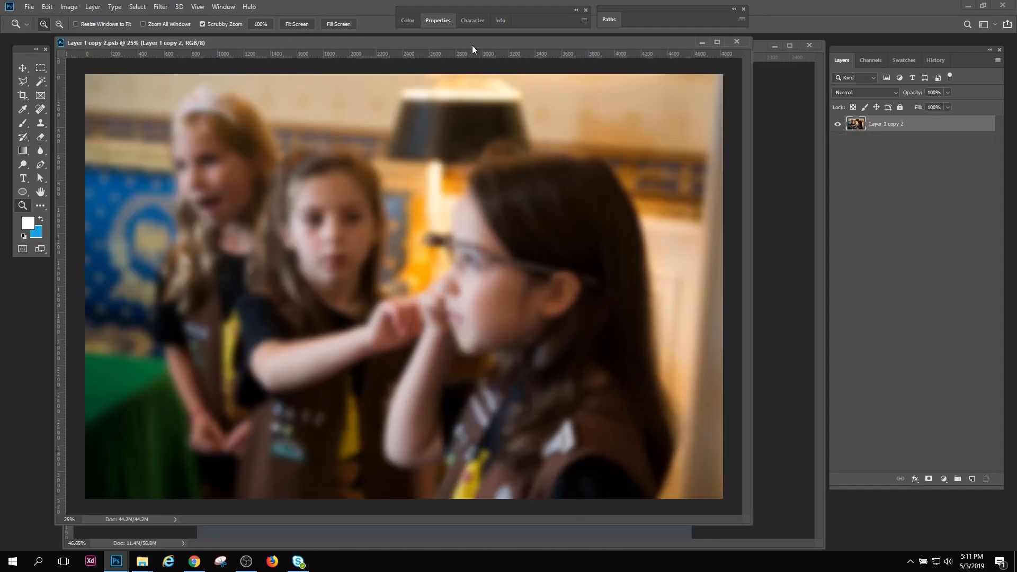
pyautogui.moveTo(472, 46); pyautogui.dragTo(466, 50)
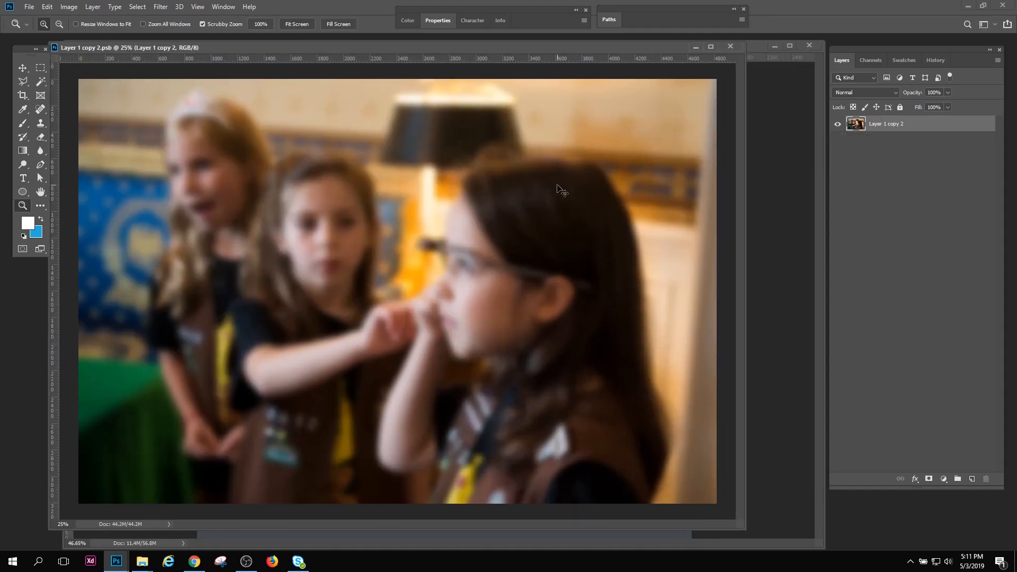
pyautogui.hotkey('ctrl', 'z')
pyautogui.click(934, 62)
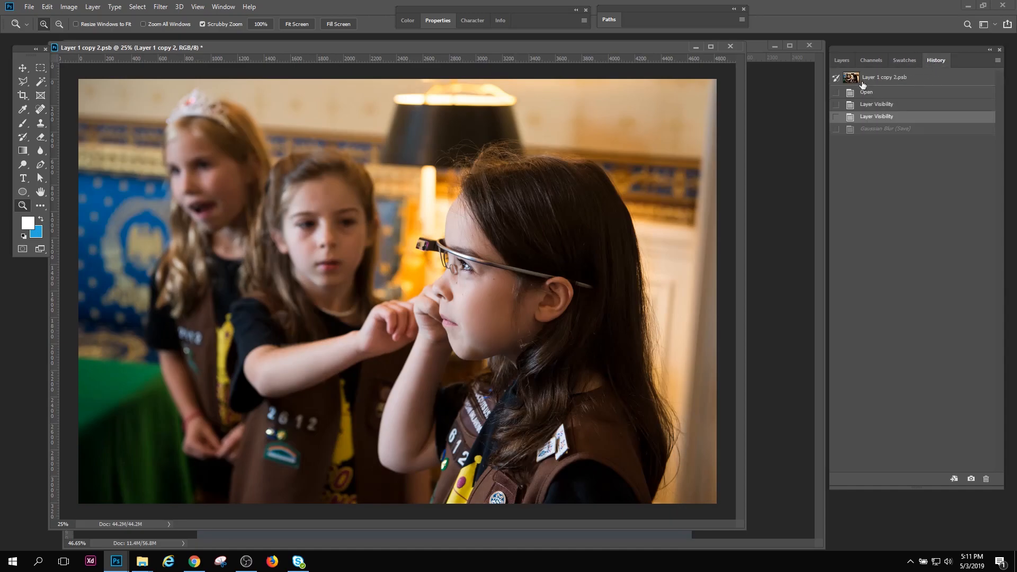
pyautogui.click(836, 62)
# Add an empty layer above the photo in the smart object contents and ready the Brush tool with blue as foreground
pyautogui.click(972, 479)
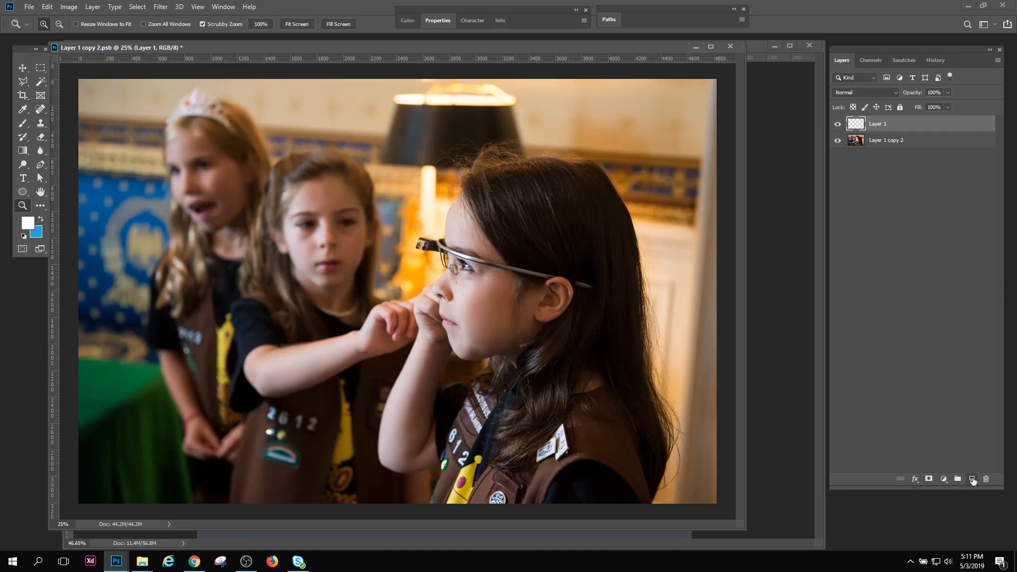
pyautogui.click(38, 219)
pyautogui.moveTo(21, 125); pyautogui.dragTo(59, 125)
pyautogui.click(59, 125)
# Paint a large blue ring around the front girl on the new layer using a size 70 brush at 100% opacity
pyautogui.moveTo(351, 237); pyautogui.dragTo(433, 278)
pyautogui.hotkey('ctrl', 'z')
pyautogui.click(222, 24)
pyautogui.moveTo(222, 35); pyautogui.dragTo(240, 36)
pyautogui.click(339, 47)
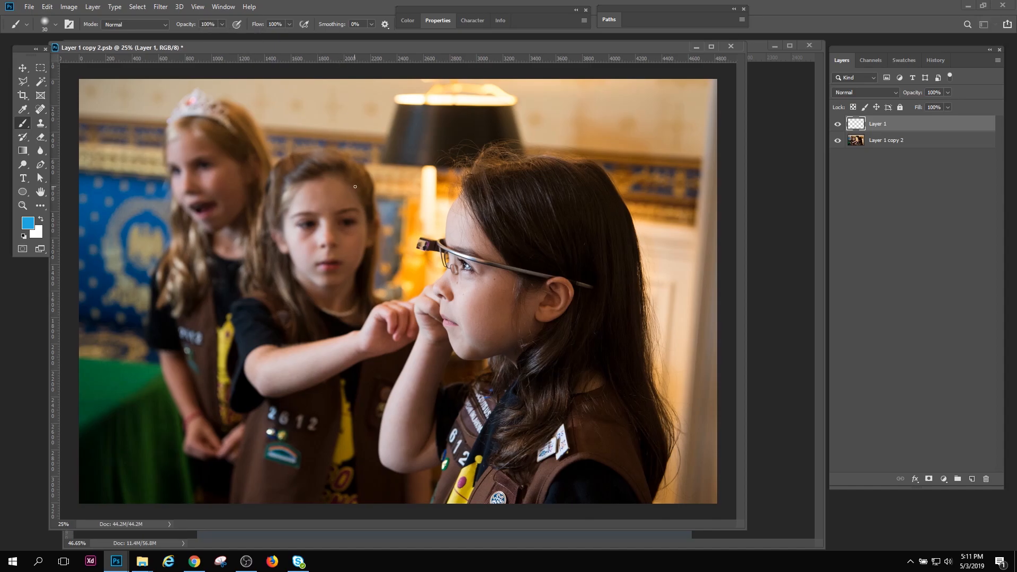
pyautogui.moveTo(301, 316)
pyautogui.mouseDown()
pyautogui.moveTo(312, 251)
pyautogui.moveTo(371, 185)
pyautogui.moveTo(469, 150)
pyautogui.moveTo(555, 147)
pyautogui.moveTo(656, 319)
pyautogui.moveTo(507, 473)
pyautogui.moveTo(275, 366)
pyautogui.moveTo(313, 291)
pyautogui.mouseUp()
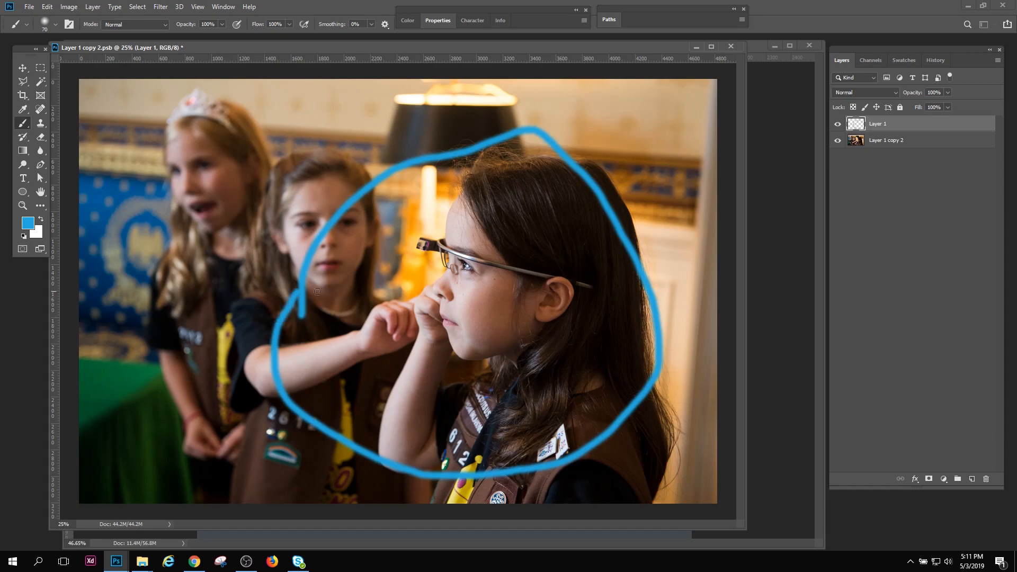
# Save and close the smart object contents to update the photo in Untitled-1 with the blue ring
pyautogui.hotkey('ctrl', 's')
pyautogui.hotkey('ctrl', 'w')
pyautogui.click(728, 47)
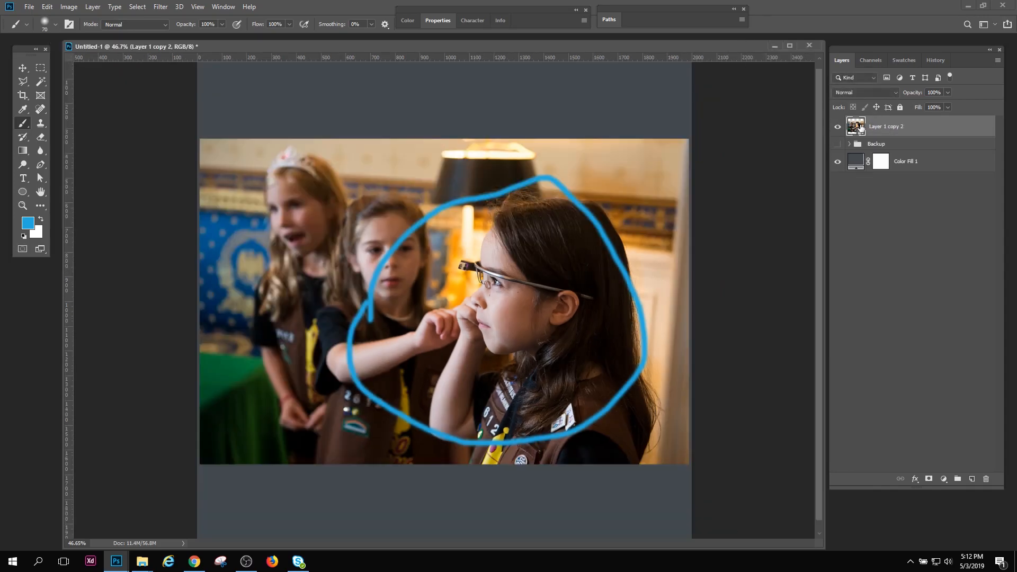
# Try to paint with the Brush tool directly on the smart object, declining to rasterize it
pyautogui.click(553, 285)
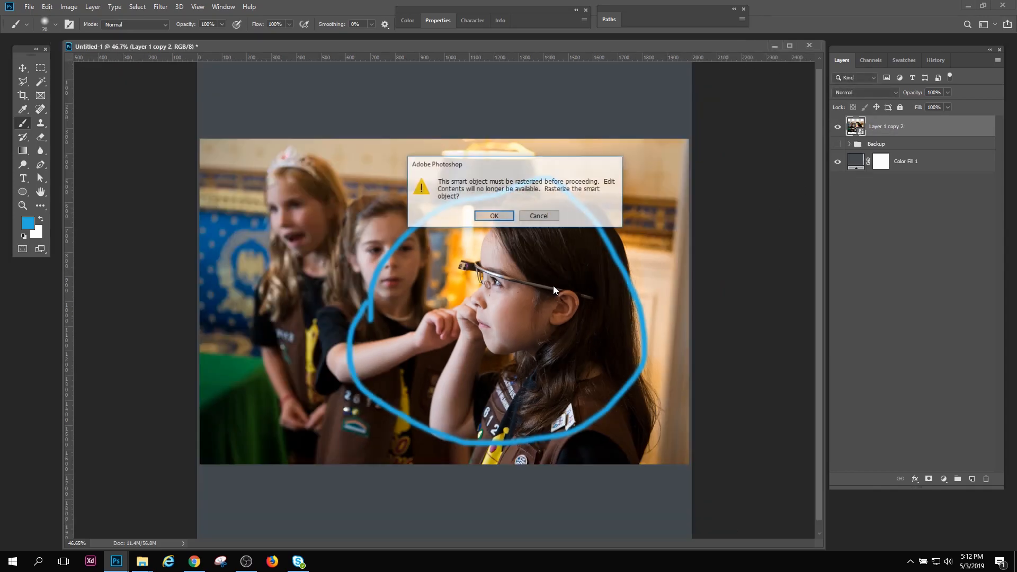
pyautogui.click(540, 217)
# Reopen the smart object's contents, compare the photo with and without the blue ring layer, and delete that layer
pyautogui.doubleClick(857, 127)
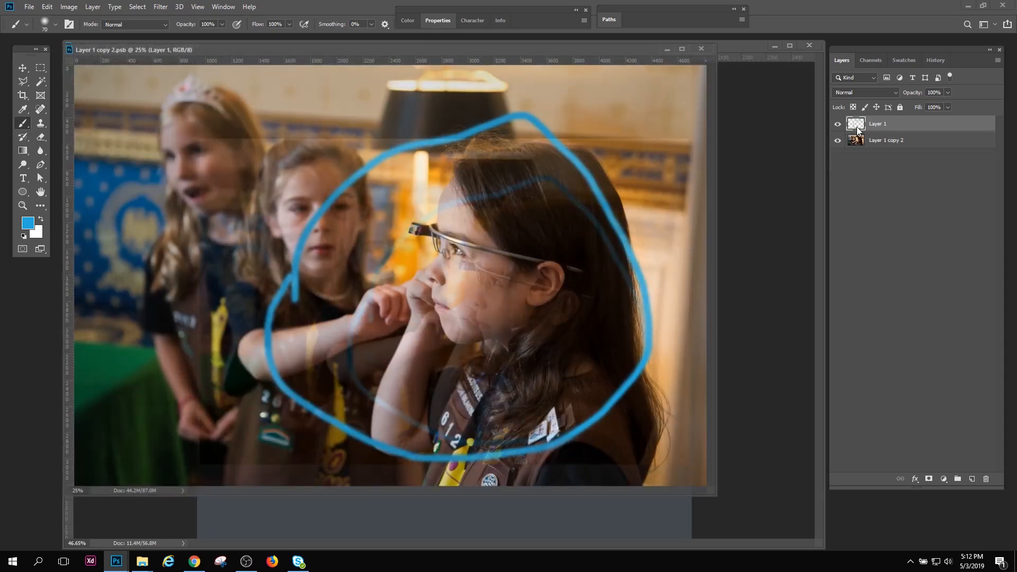
pyautogui.click(838, 125)
pyautogui.click(839, 125)
pyautogui.click(838, 125)
pyautogui.click(839, 125)
pyautogui.click(838, 124)
pyautogui.click(837, 125)
pyautogui.moveTo(932, 124)
pyautogui.mouseDown()
pyautogui.moveTo(931, 377)
pyautogui.moveTo(986, 479)
pyautogui.mouseUp()
# Clone out the dark mole on the front girl's cheek with the Clone Stamp at brush size 45, sampling the skin beside it
pyautogui.press('z')
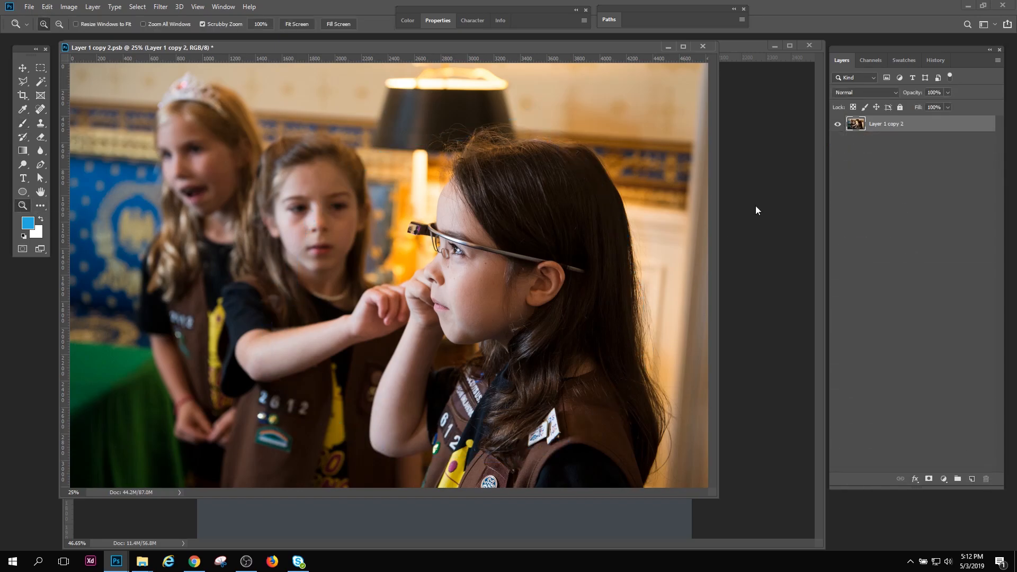
pyautogui.moveTo(469, 254); pyautogui.dragTo(536, 353)
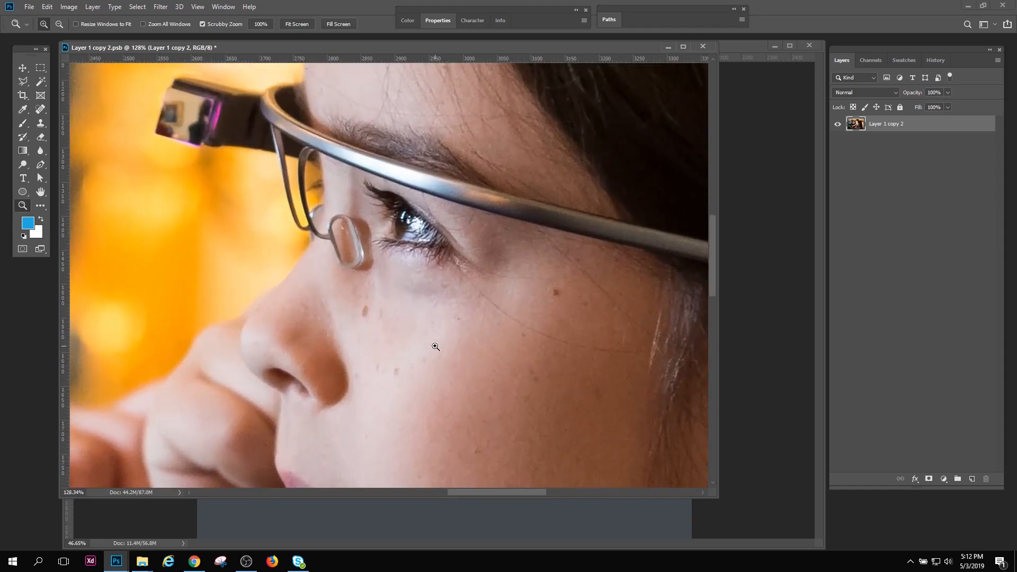
pyautogui.moveTo(465, 354); pyautogui.dragTo(383, 287)
pyautogui.moveTo(466, 269); pyautogui.dragTo(502, 330)
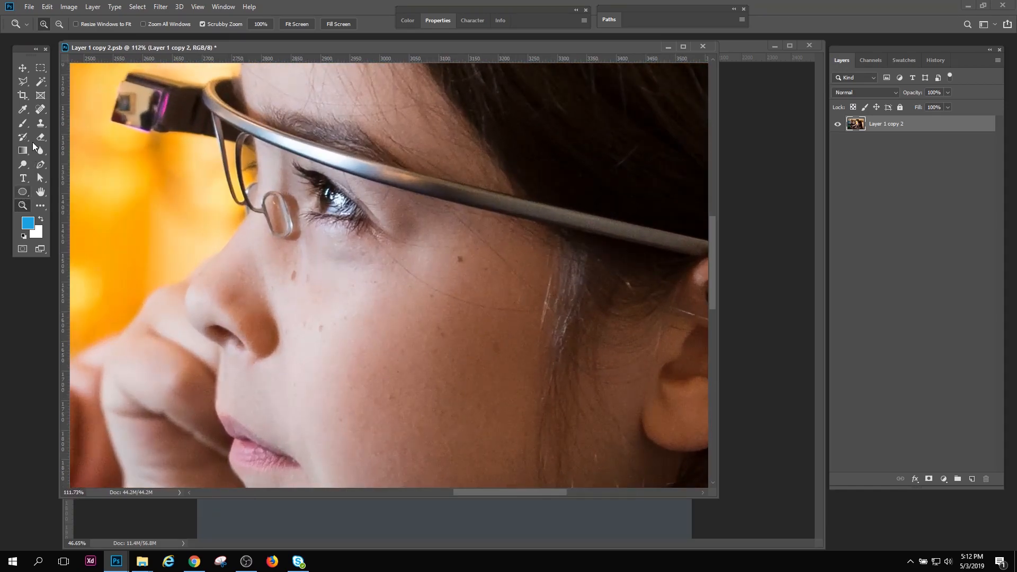
pyautogui.click(41, 123)
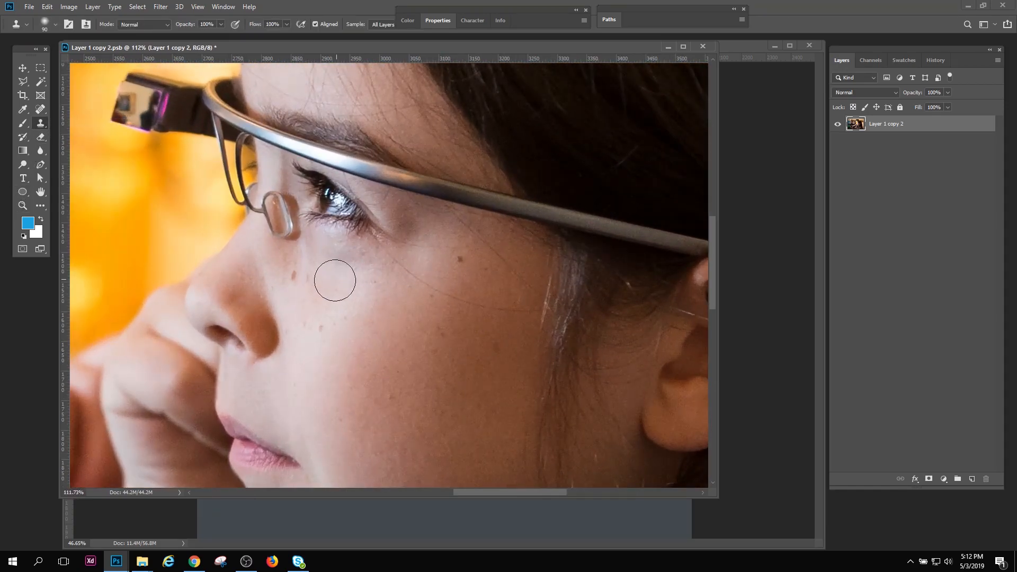
pyautogui.press('[')
pyautogui.press('[')
pyautogui.press('[')
pyautogui.press('[')
pyautogui.press('[')
pyautogui.keyDown('alt'); pyautogui.click(468, 274); pyautogui.keyUp('alt')
pyautogui.click(458, 259)
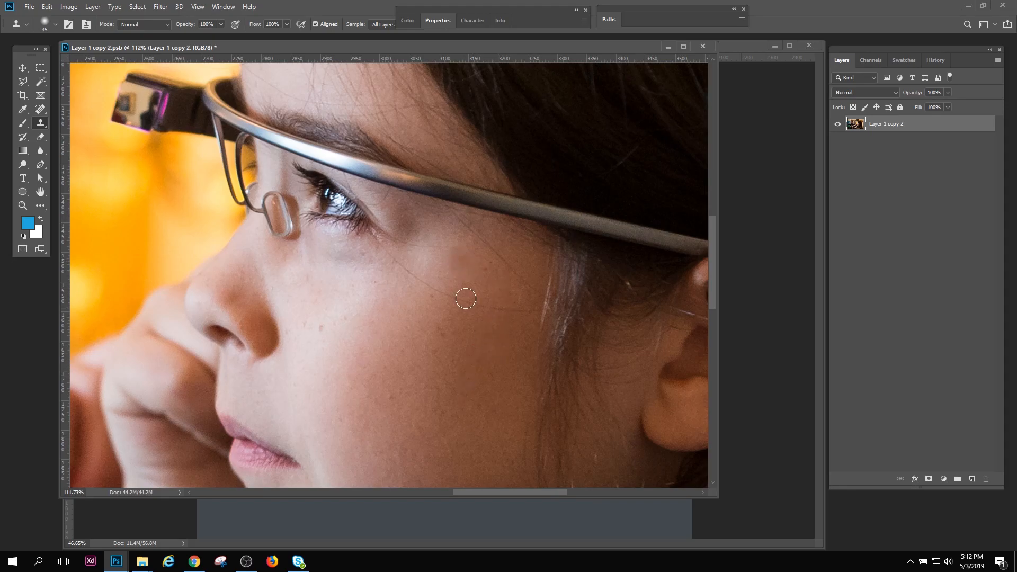
# Clone clean skin over the small spots beside the front girl's nose and on her lower cheek
pyautogui.keyDown('alt'); pyautogui.click(329, 332); pyautogui.keyUp('alt')
pyautogui.moveTo(321, 331)
pyautogui.mouseDown()
pyautogui.moveTo(429, 154)
pyautogui.moveTo(431, 209)
pyautogui.moveTo(418, 208)
pyautogui.mouseUp()
pyautogui.keyDown('alt'); pyautogui.click(506, 352); pyautogui.keyUp('alt')
pyautogui.click(516, 365)
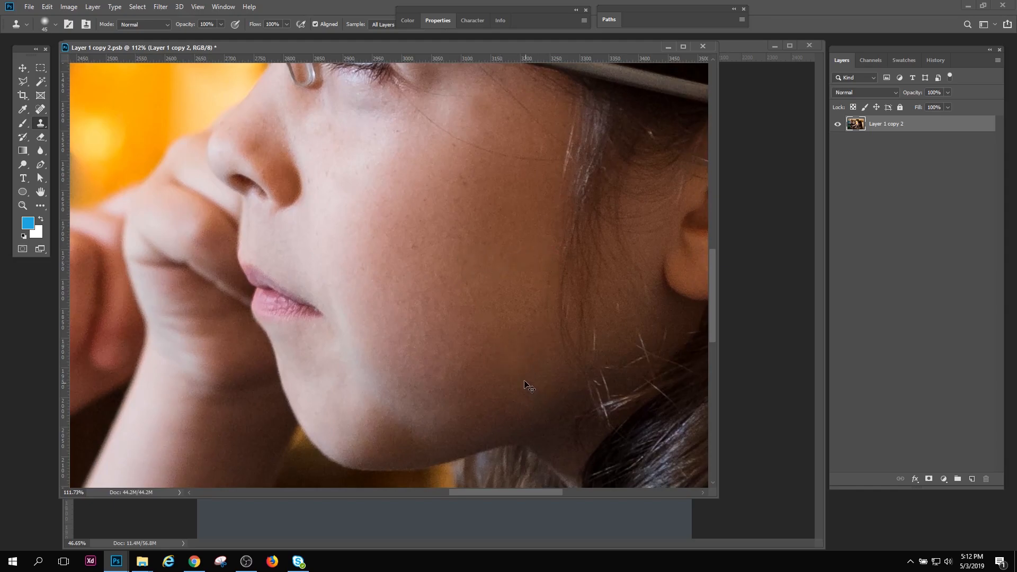
pyautogui.click(518, 358)
pyautogui.moveTo(371, 217); pyautogui.dragTo(350, 286)
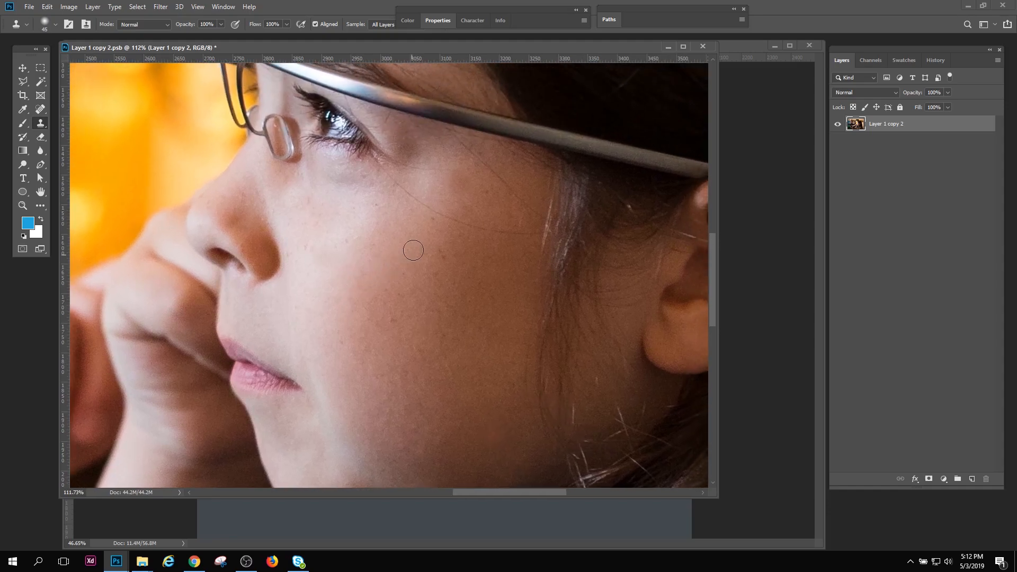
# Save the retouched smart object contents and inspect the front girl's face up close in Untitled-1
pyautogui.hotkey('ctrl', 's')
pyautogui.hotkey('ctrl', 'w')
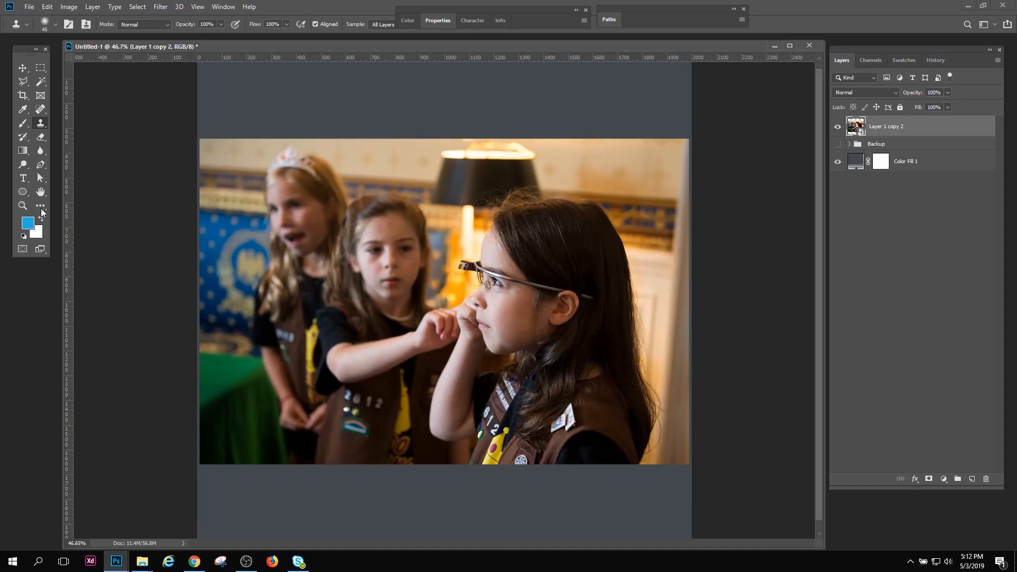
pyautogui.click(22, 205)
pyautogui.moveTo(517, 294); pyautogui.dragTo(583, 398)
pyautogui.moveTo(543, 352); pyautogui.dragTo(545, 271)
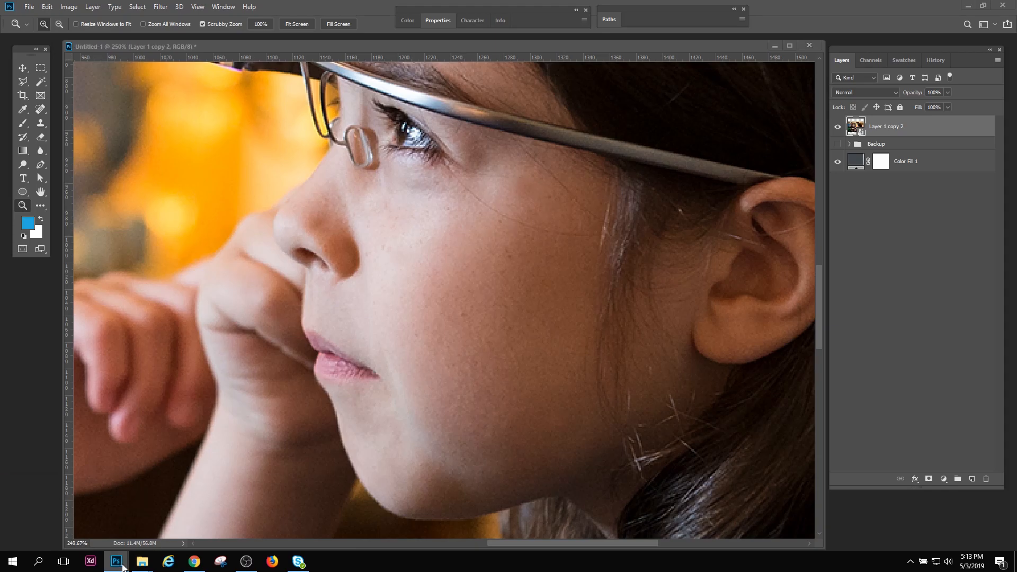
# Revert the smart object contents to their Open history state, save them, and view the whole photo in Untitled-1
pyautogui.moveTo(117, 561)
pyautogui.click(243, 532)
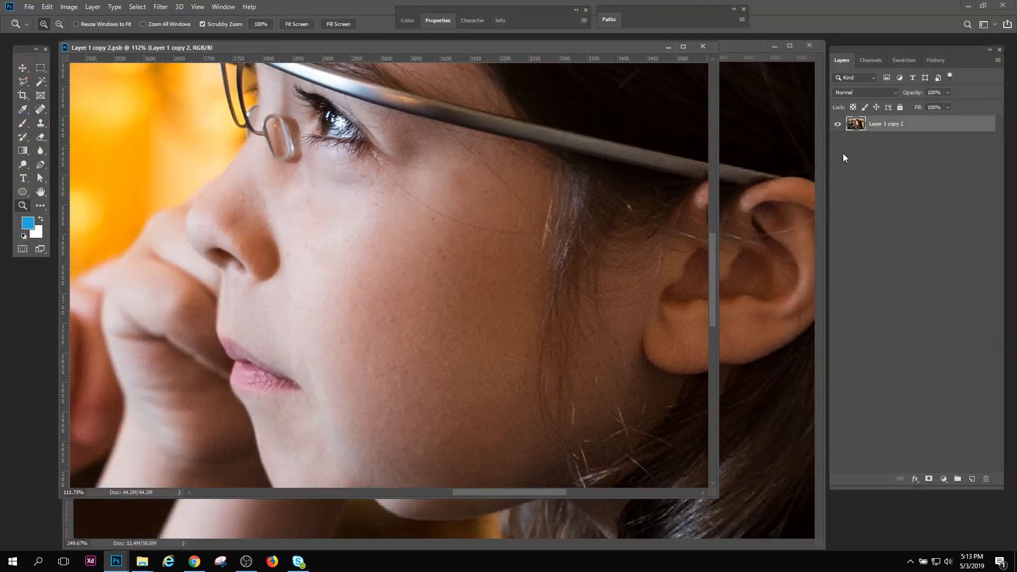
pyautogui.click(936, 60)
pyautogui.click(879, 94)
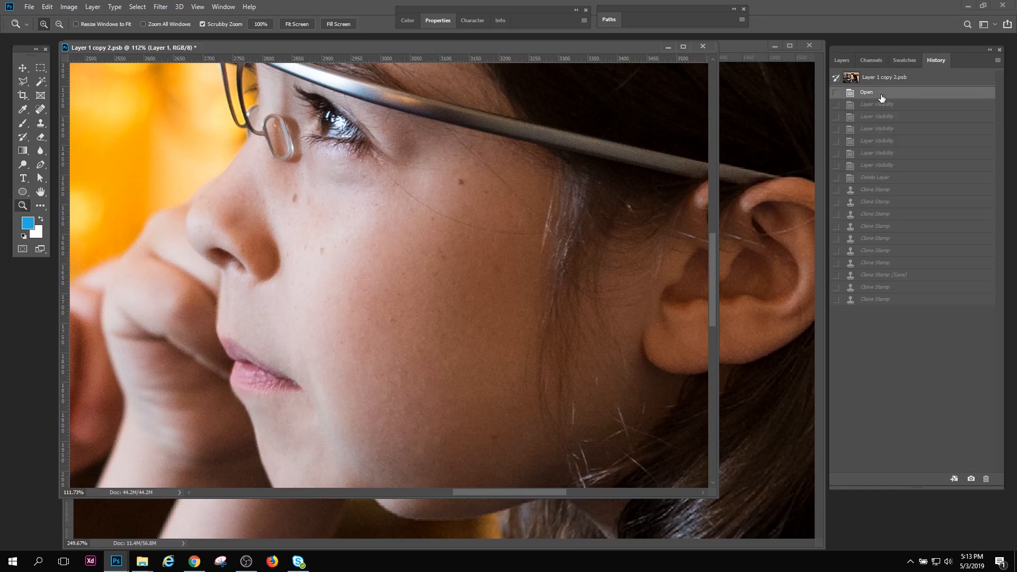
pyautogui.click(741, 45)
pyautogui.moveTo(422, 260); pyautogui.dragTo(430, 280)
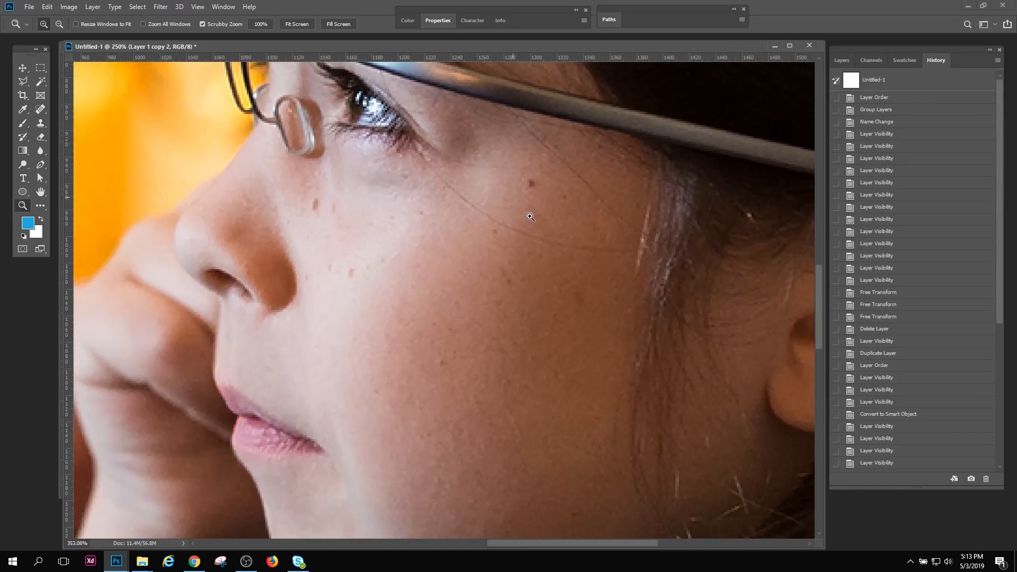
pyautogui.press('F7')
pyautogui.hotkey('ctrl', '0')
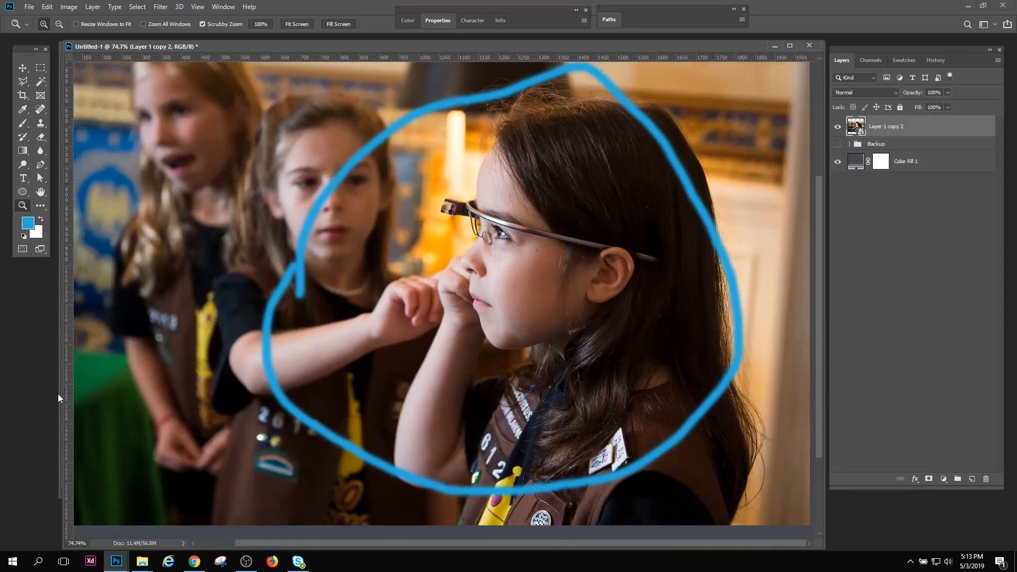
# Delete the blue ring layer from the smart object's contents, then save and close the contents
pyautogui.click(59, 403)
pyautogui.moveTo(437, 57)
pyautogui.mouseDown()
pyautogui.moveTo(426, 78)
pyautogui.moveTo(434, 70)
pyautogui.mouseUp()
pyautogui.hotkey('ctrl', '0')
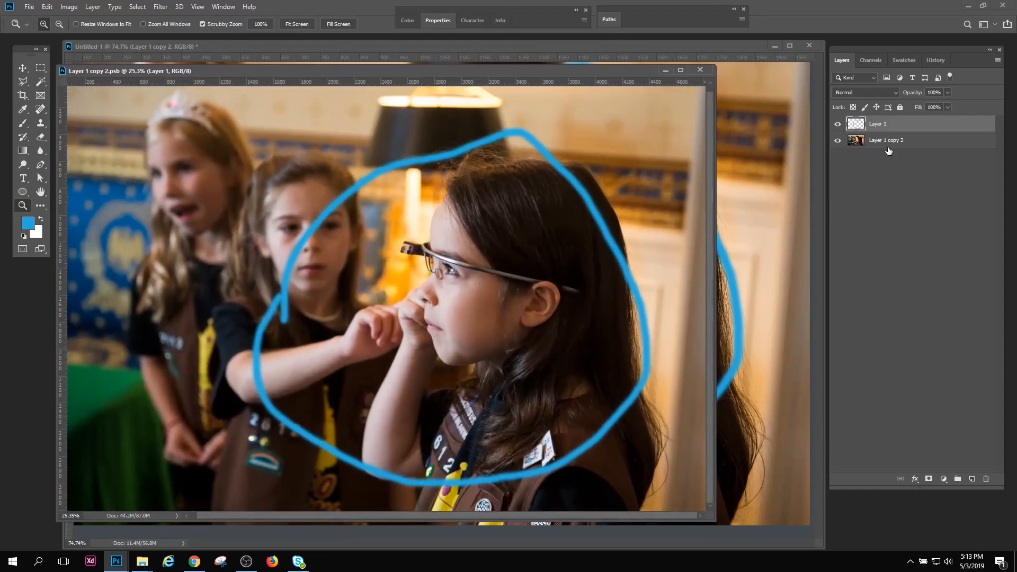
pyautogui.click(838, 124)
pyautogui.moveTo(871, 127); pyautogui.dragTo(986, 478)
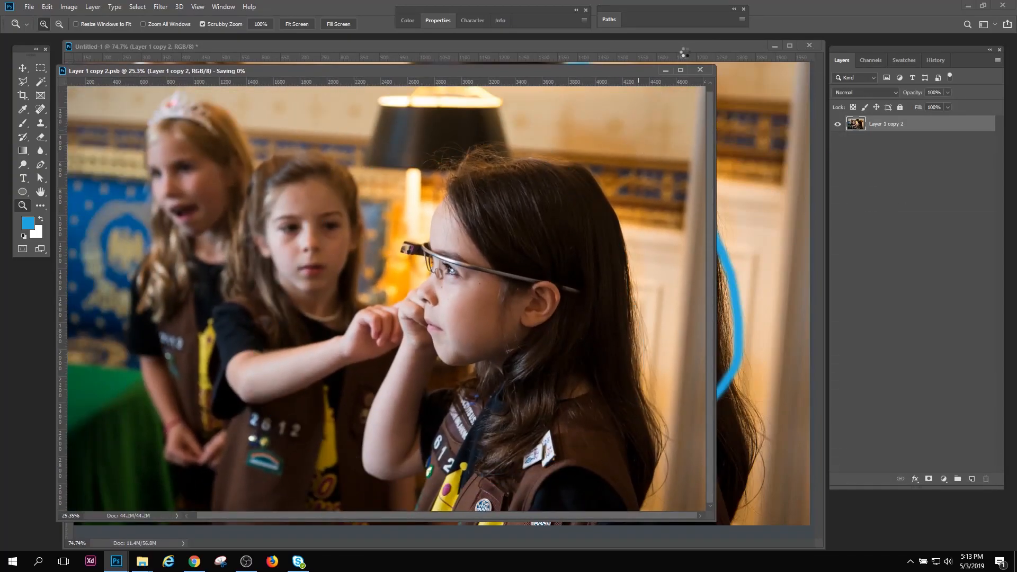
pyautogui.click(700, 70)
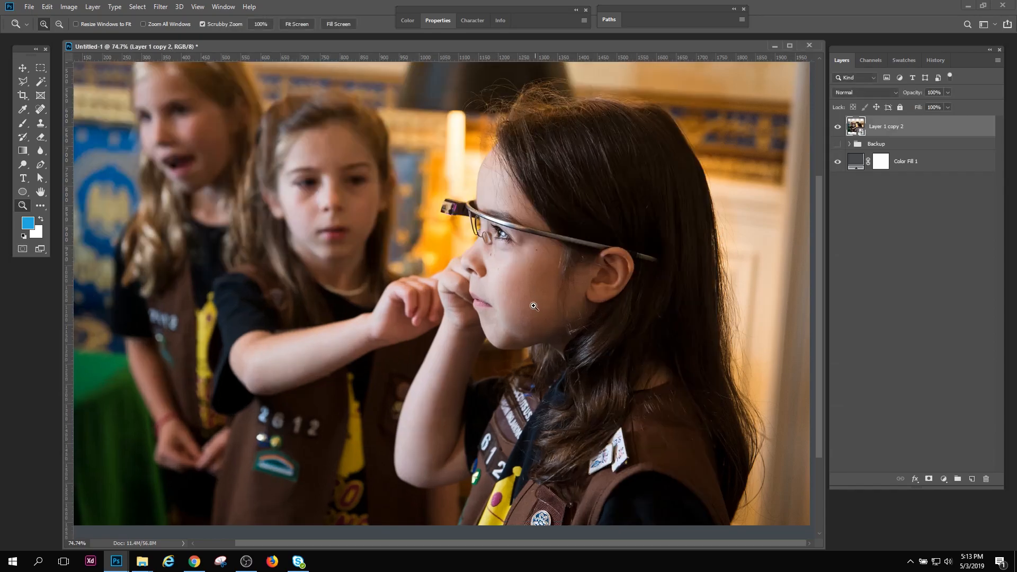
# Duplicate the Layer 1 copy 2 smart object and rasterize the duplicate
pyautogui.moveTo(531, 308)
pyautogui.mouseDown()
pyautogui.moveTo(499, 309)
pyautogui.moveTo(536, 293)
pyautogui.moveTo(507, 291)
pyautogui.moveTo(526, 296)
pyautogui.mouseUp()
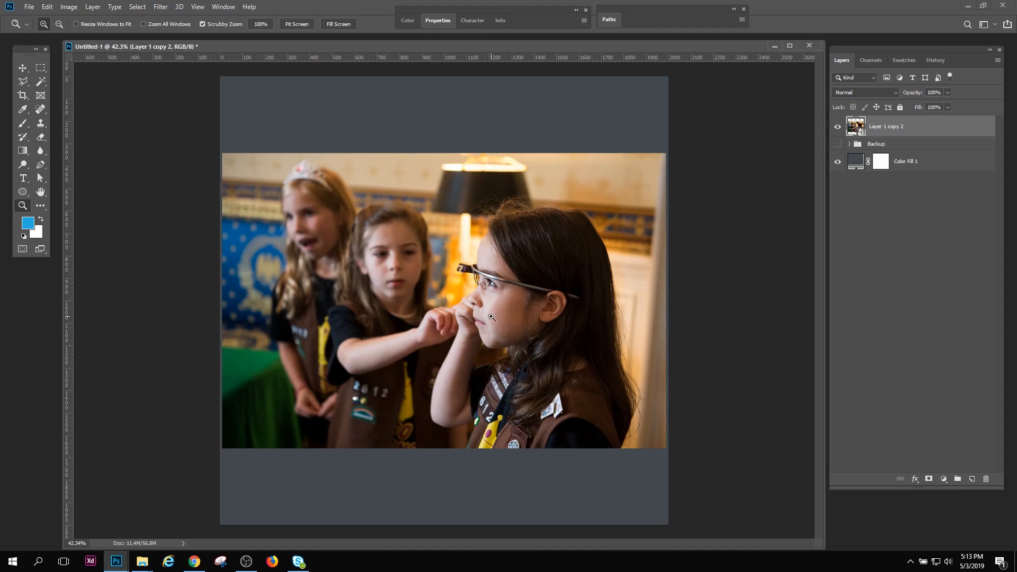
pyautogui.moveTo(484, 316); pyautogui.dragTo(517, 316)
pyautogui.moveTo(858, 130); pyautogui.dragTo(972, 479)
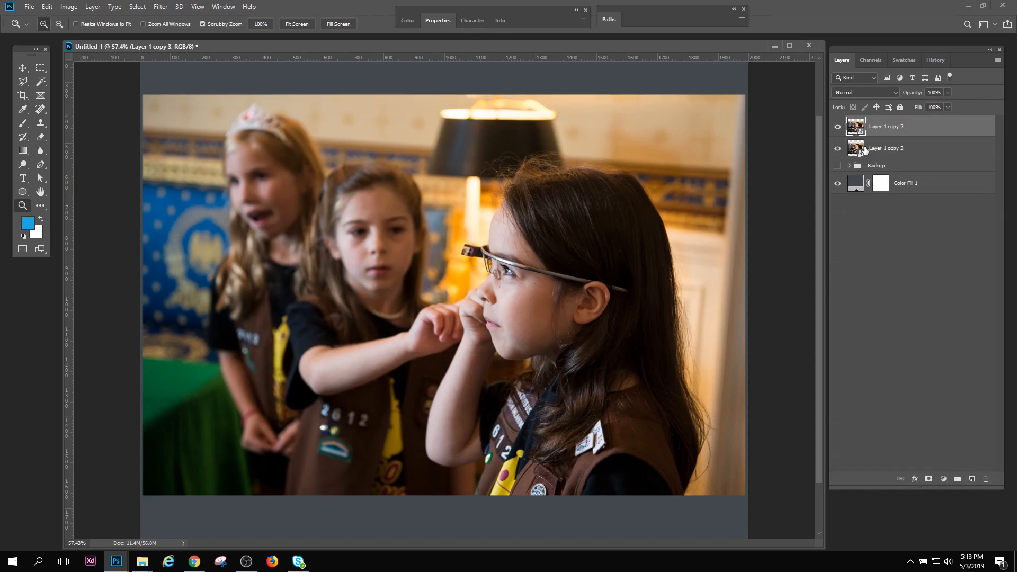
pyautogui.rightClick(889, 127)
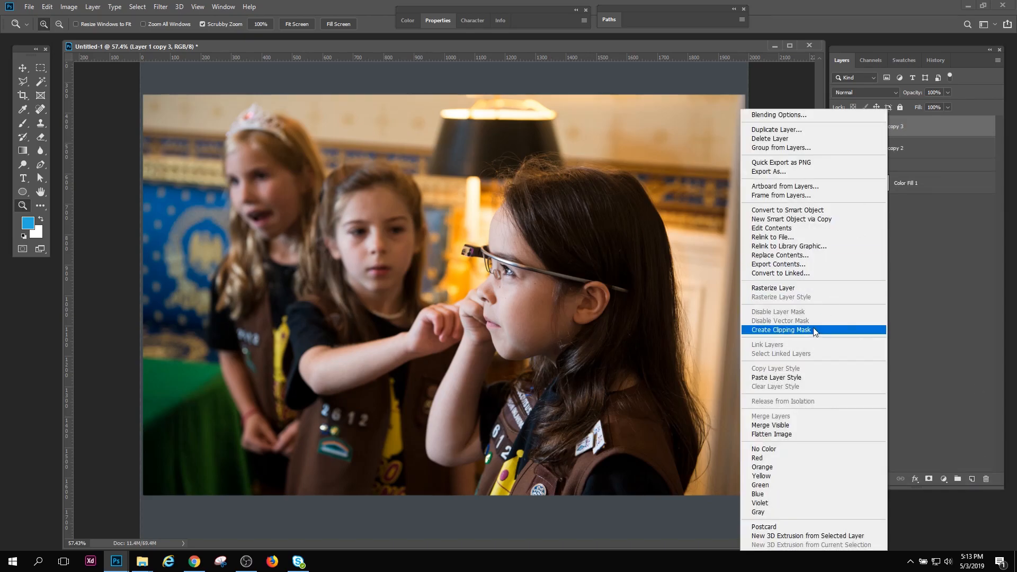
pyautogui.click(768, 288)
# Hide the original smart object Layer 1 copy 2 and make the rasterized Layer 1 copy 3 the active layer
pyautogui.click(837, 126)
pyautogui.click(837, 126)
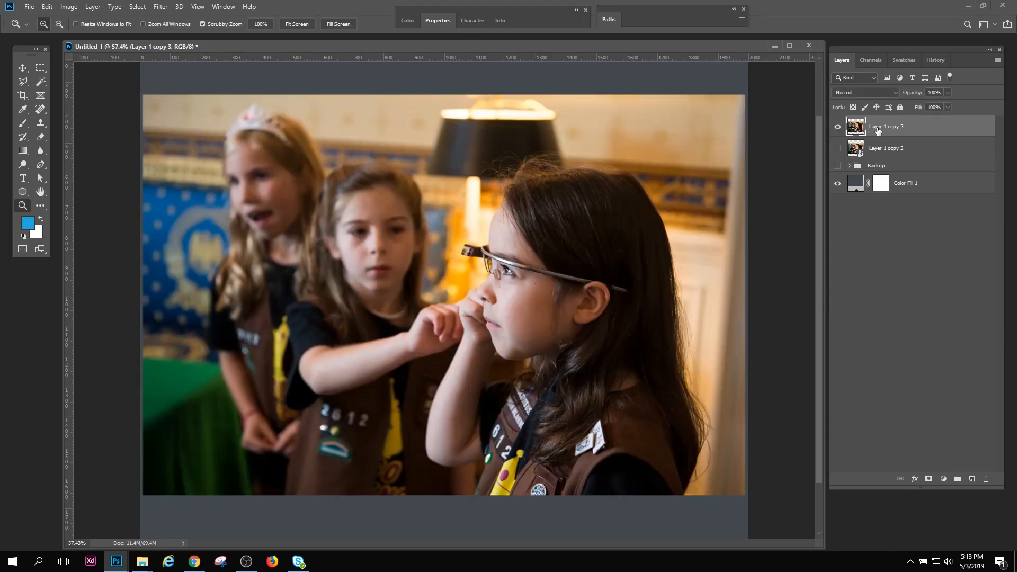
pyautogui.click(878, 150)
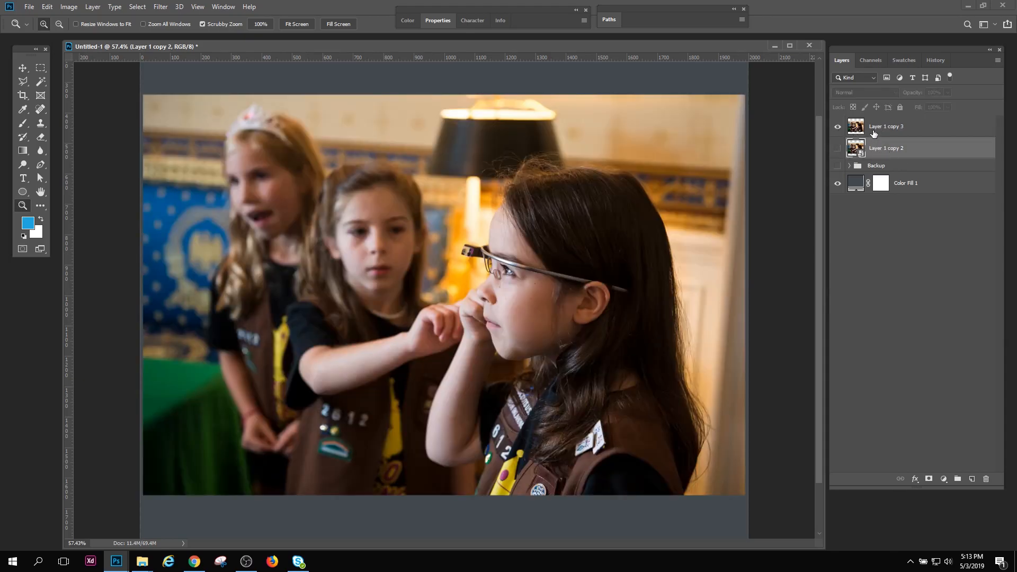
pyautogui.click(875, 131)
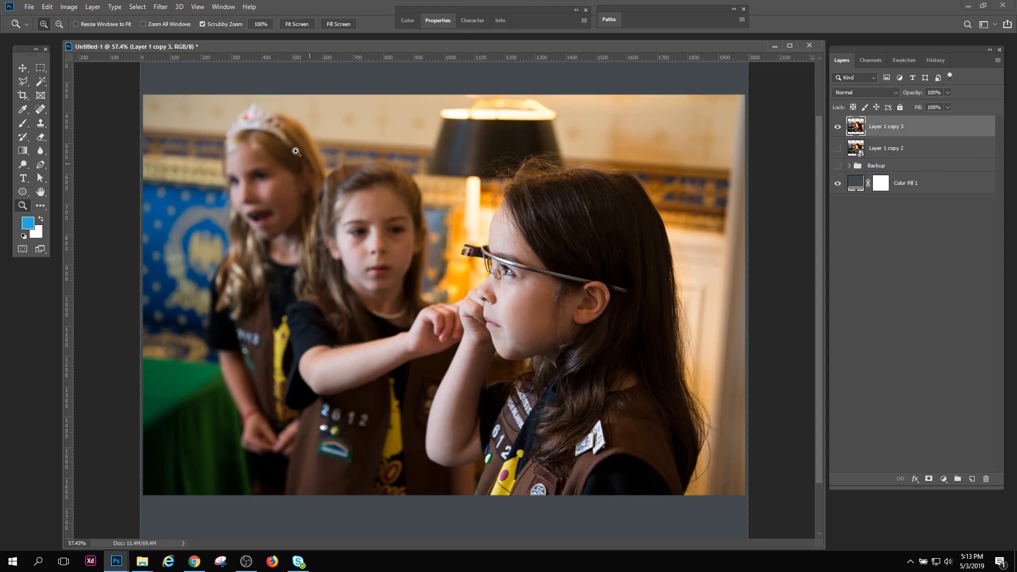
# Apply the Filter Gallery's Paint Daubs effect to Layer 1 copy 3 with brush size 12, sharpness 18 and the Simple brush type
pyautogui.click(158, 7)
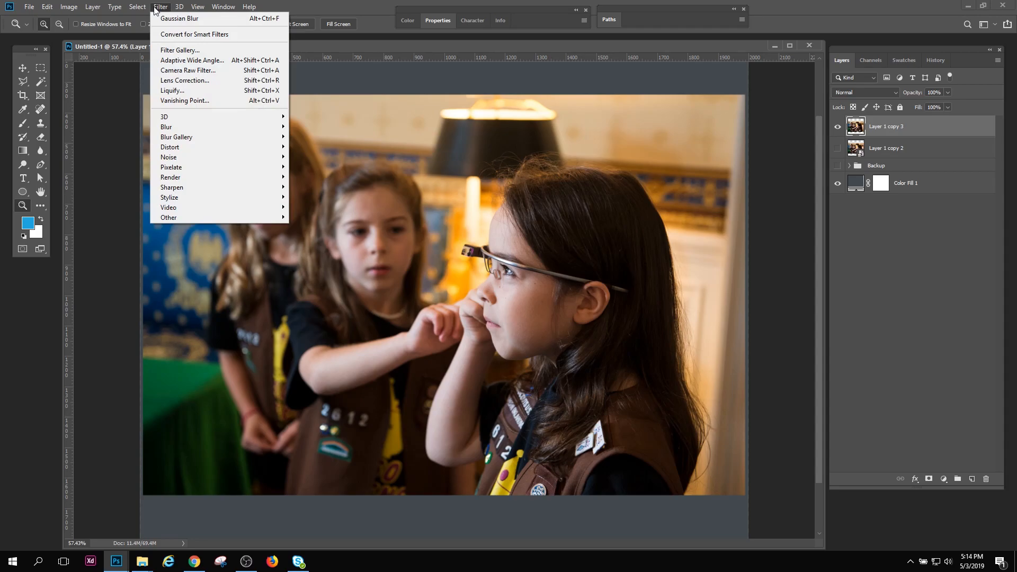
pyautogui.click(180, 50)
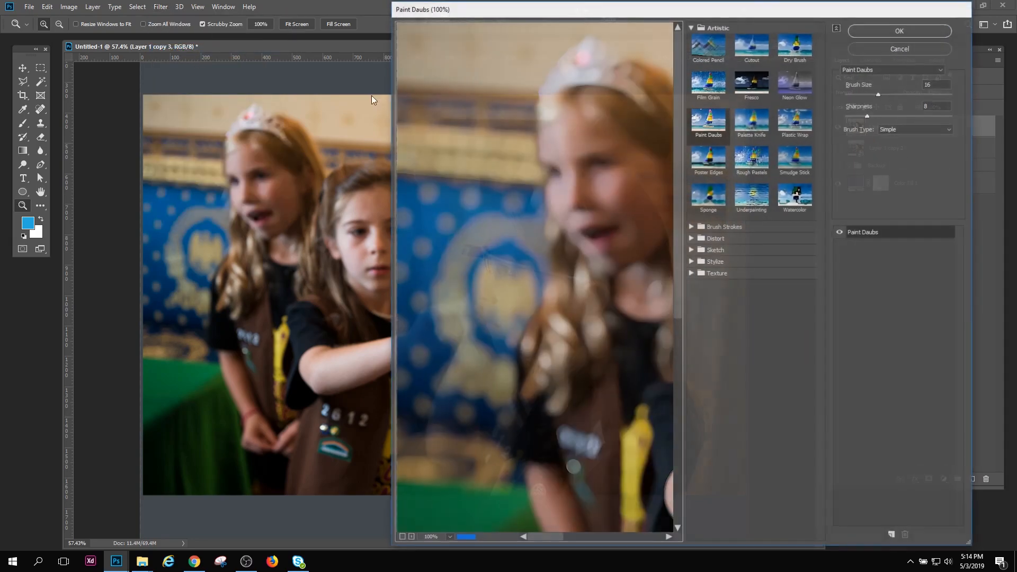
pyautogui.moveTo(608, 204); pyautogui.dragTo(405, 178)
pyautogui.moveTo(588, 236); pyautogui.dragTo(421, 191)
pyautogui.moveTo(584, 281); pyautogui.dragTo(440, 216)
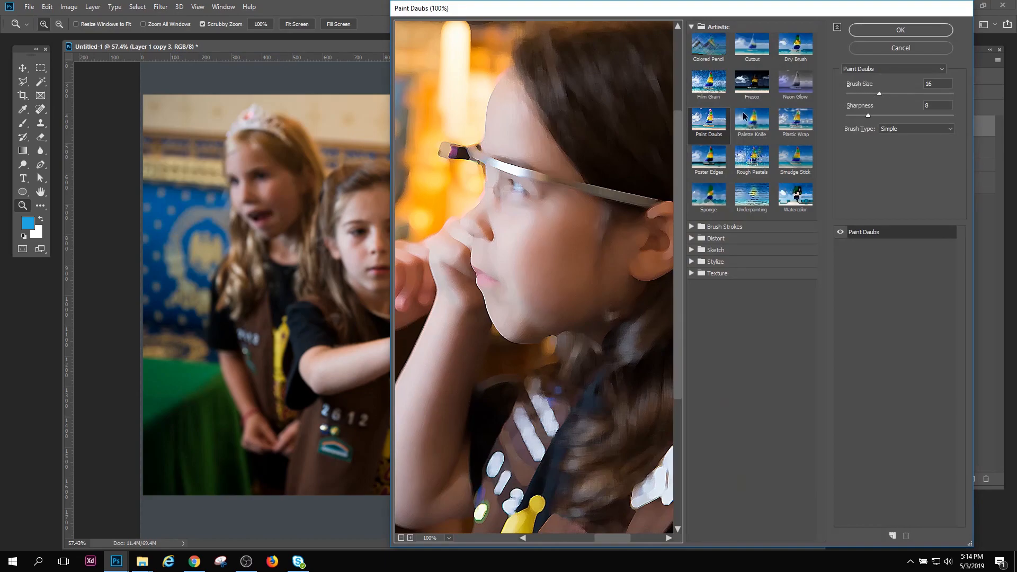
pyautogui.moveTo(916, 89); pyautogui.dragTo(910, 89)
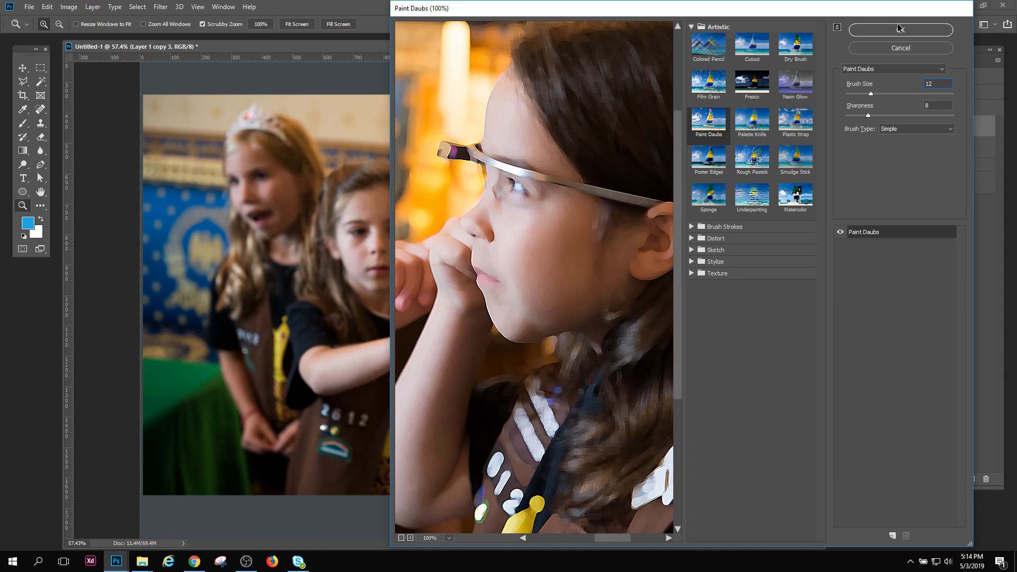
pyautogui.moveTo(869, 116)
pyautogui.mouseDown()
pyautogui.moveTo(889, 114)
pyautogui.moveTo(850, 116)
pyautogui.moveTo(896, 116)
pyautogui.mouseUp()
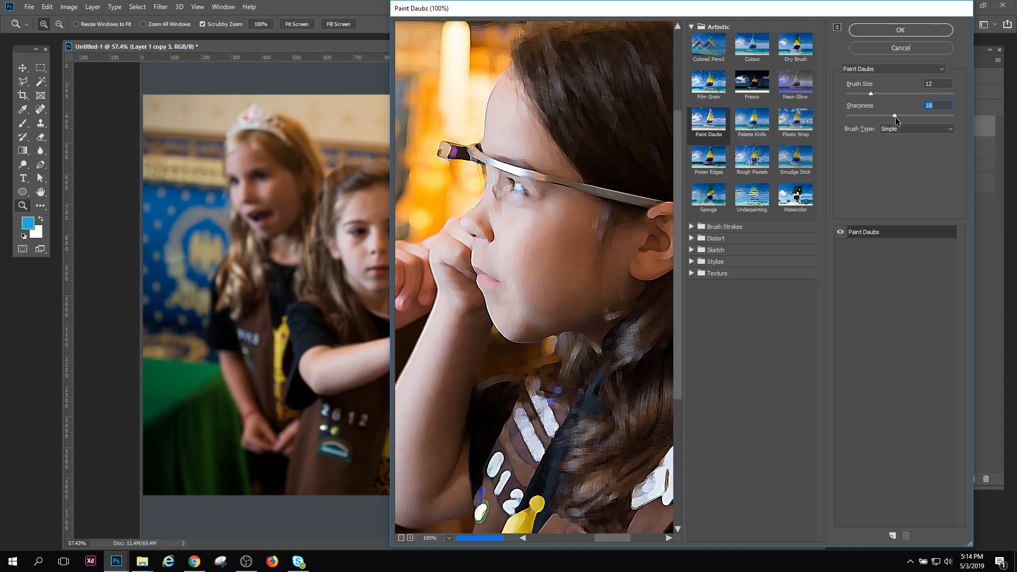
pyautogui.click(899, 31)
# Examine the Paint Daubs effect on the girls' faces and hair at several magnifications
pyautogui.moveTo(533, 298)
pyautogui.mouseDown()
pyautogui.moveTo(590, 370)
pyautogui.moveTo(518, 316)
pyautogui.moveTo(515, 334)
pyautogui.moveTo(496, 326)
pyautogui.moveTo(537, 357)
pyautogui.mouseUp()
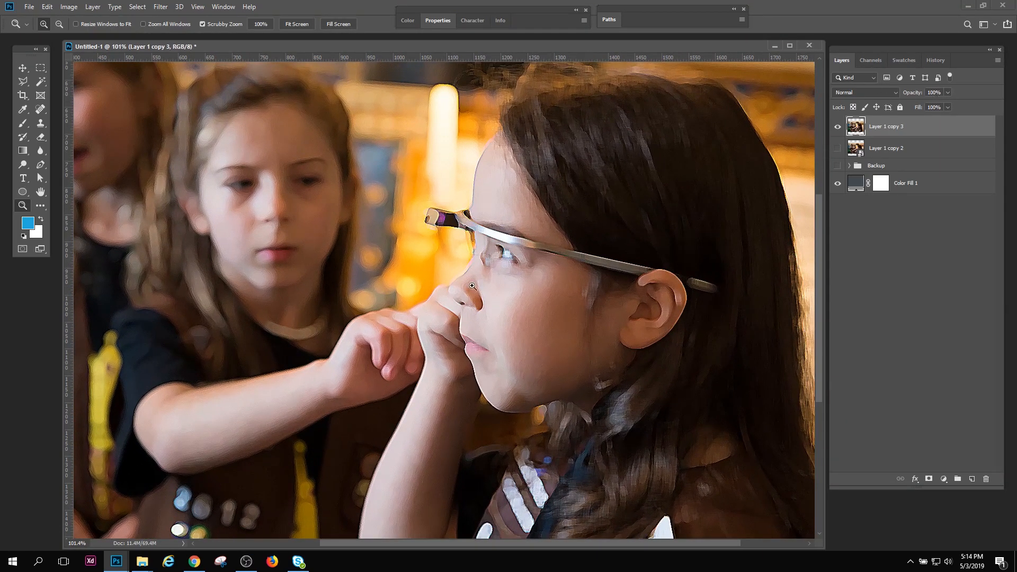
pyautogui.moveTo(480, 304); pyautogui.dragTo(489, 304)
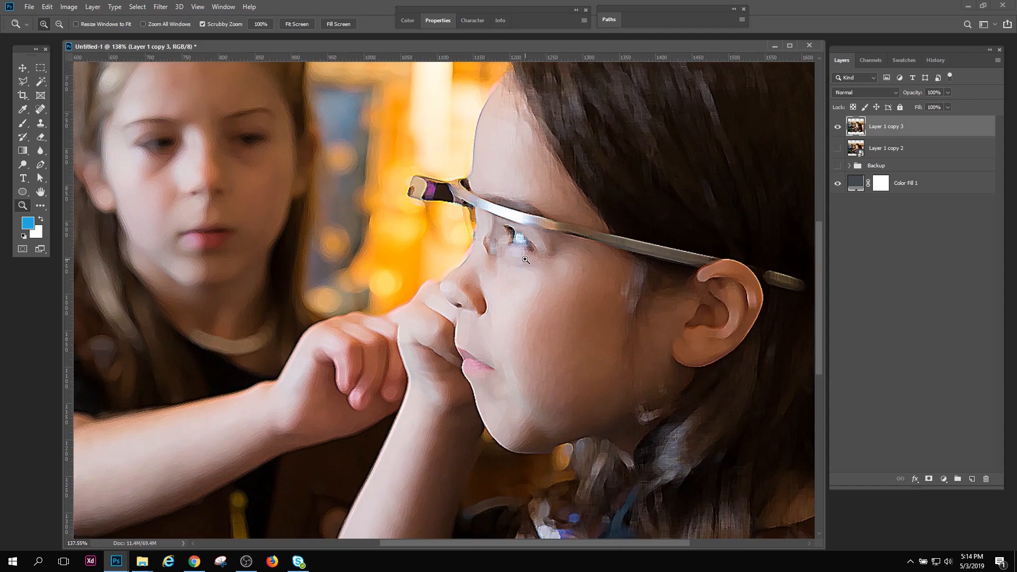
pyautogui.moveTo(525, 259); pyautogui.dragTo(510, 259)
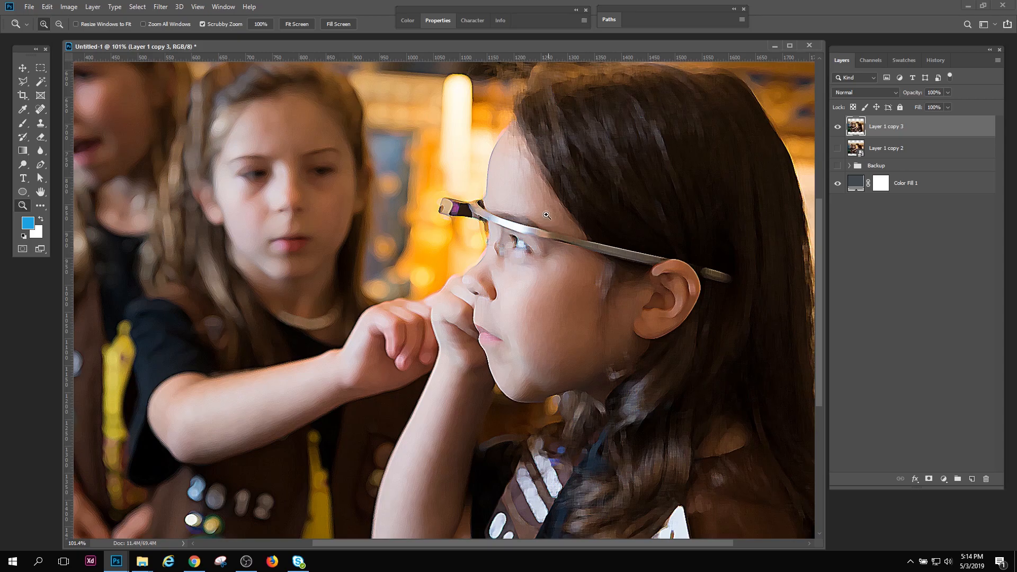
pyautogui.moveTo(503, 287); pyautogui.dragTo(526, 284)
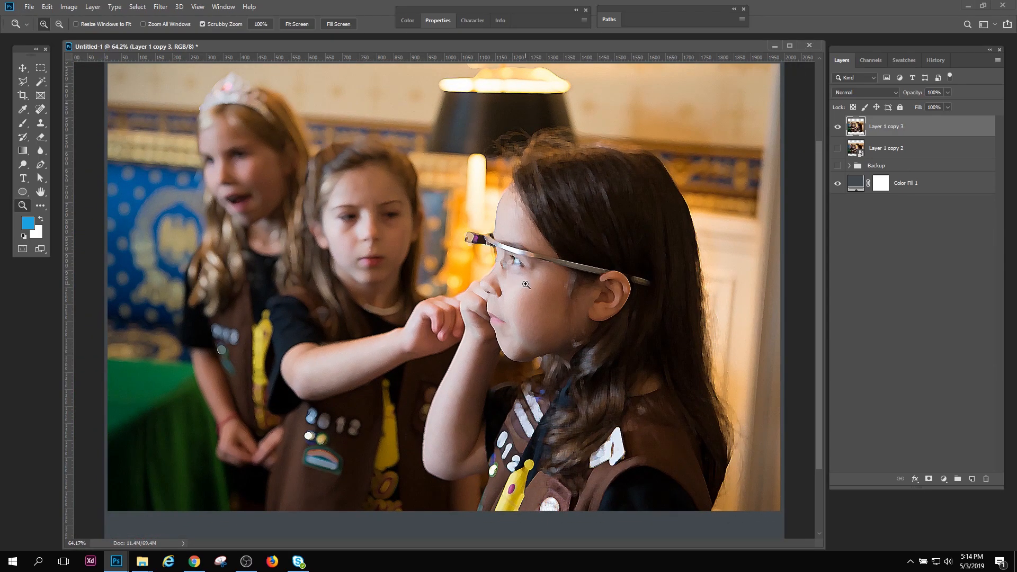
pyautogui.moveTo(512, 263); pyautogui.dragTo(553, 286)
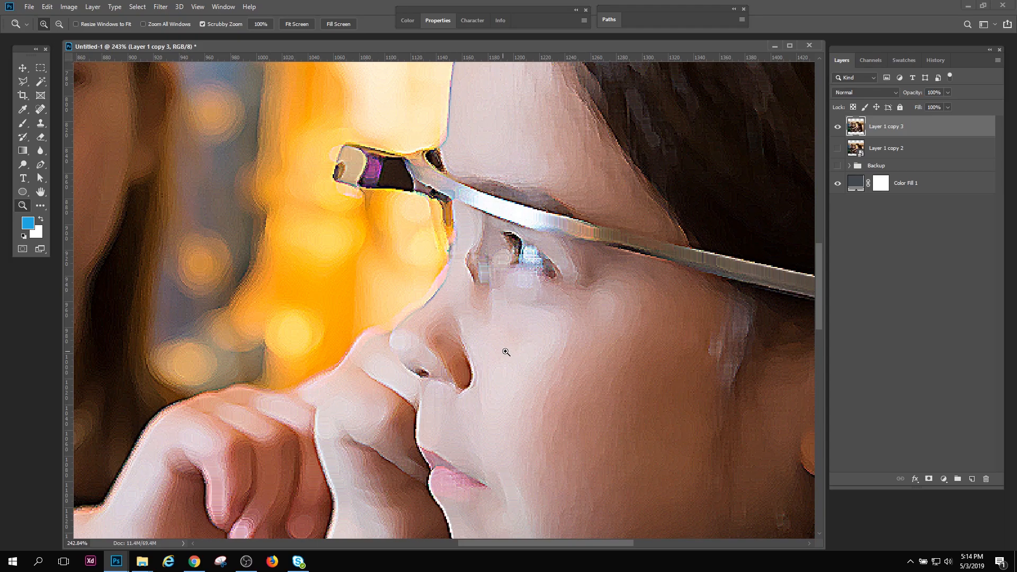
pyautogui.moveTo(502, 345); pyautogui.dragTo(476, 335)
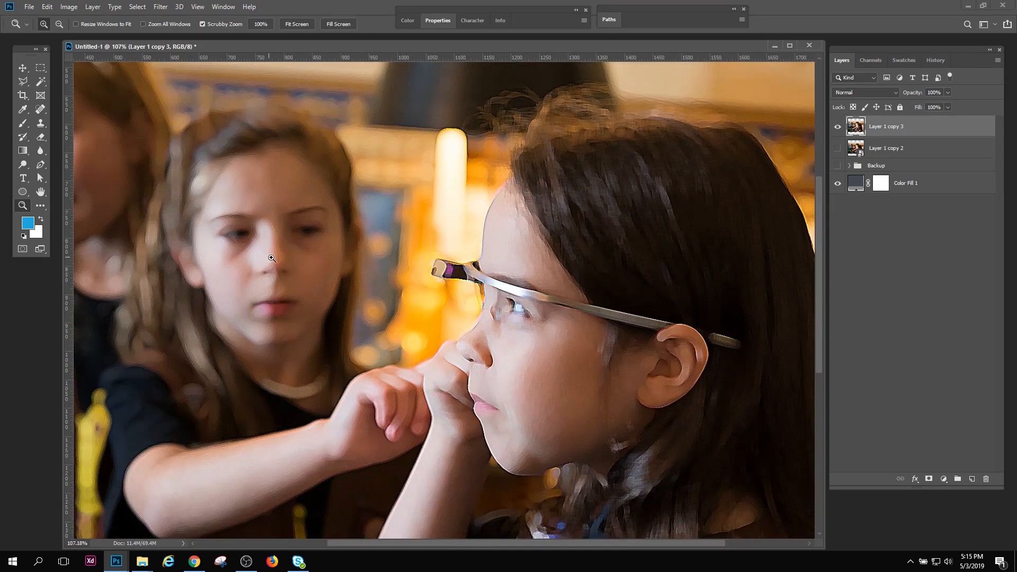
pyautogui.moveTo(269, 257); pyautogui.dragTo(287, 276)
pyautogui.moveTo(472, 334); pyautogui.dragTo(448, 316)
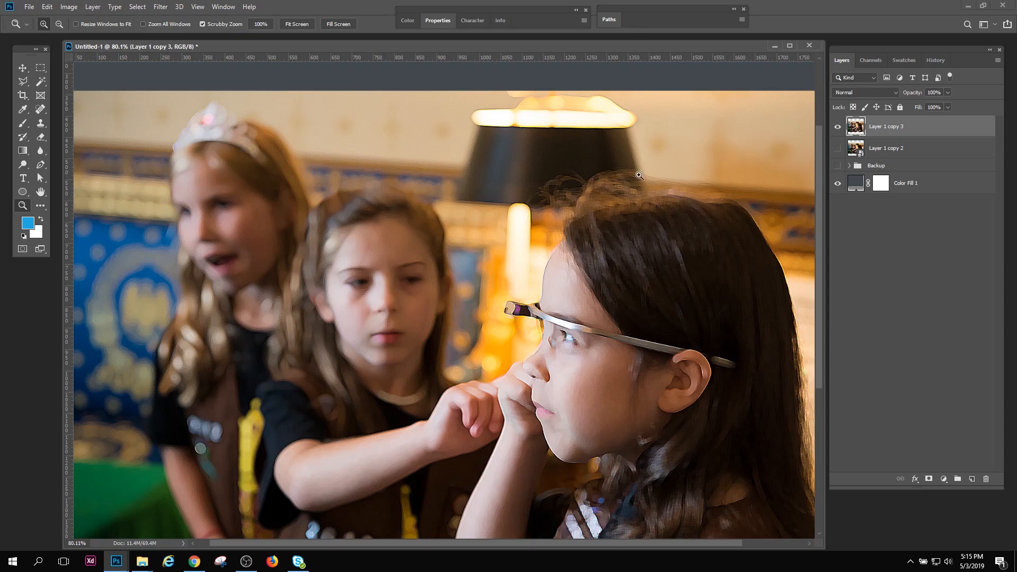
pyautogui.moveTo(586, 238); pyautogui.dragTo(579, 227)
pyautogui.moveTo(567, 335); pyautogui.dragTo(591, 345)
# Check the History list and the undo commands for the Filter Gallery edit, and inspect the filtered Layer 1 copy 3 at several magnifications
pyautogui.click(935, 61)
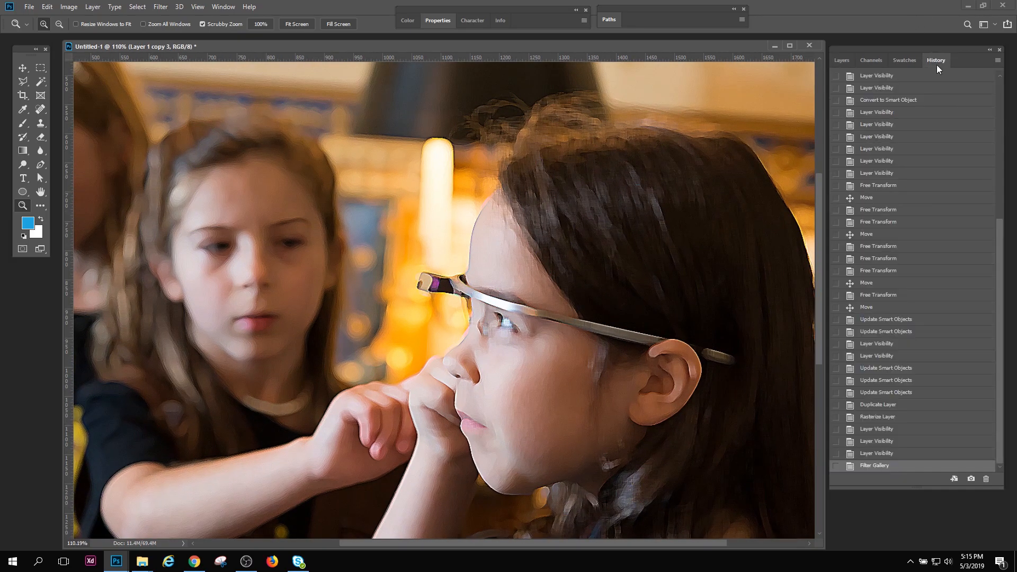
pyautogui.click(844, 61)
pyautogui.click(48, 7)
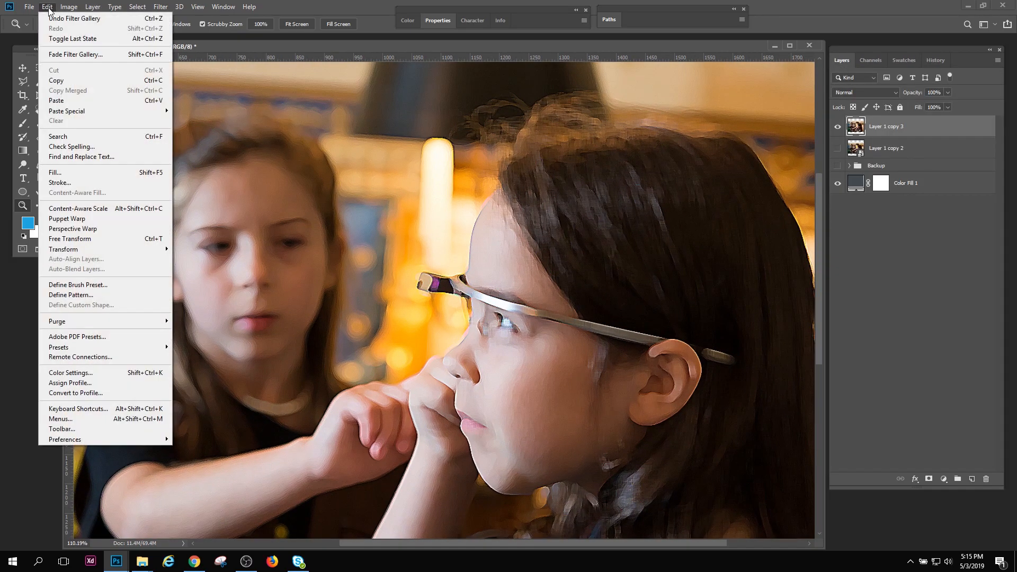
pyautogui.click(243, 51)
pyautogui.moveTo(520, 360); pyautogui.dragTo(508, 313)
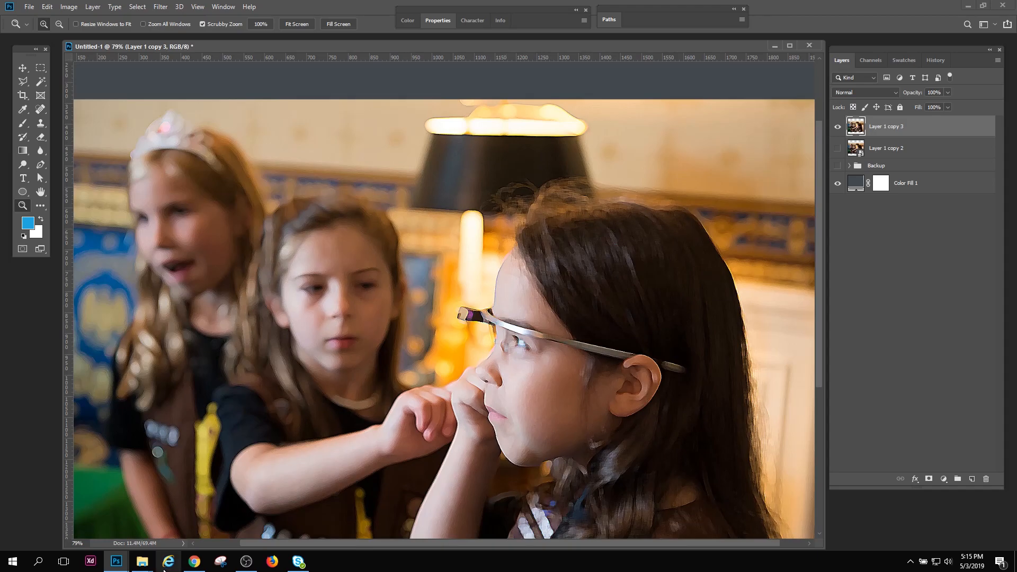
pyautogui.click(142, 561)
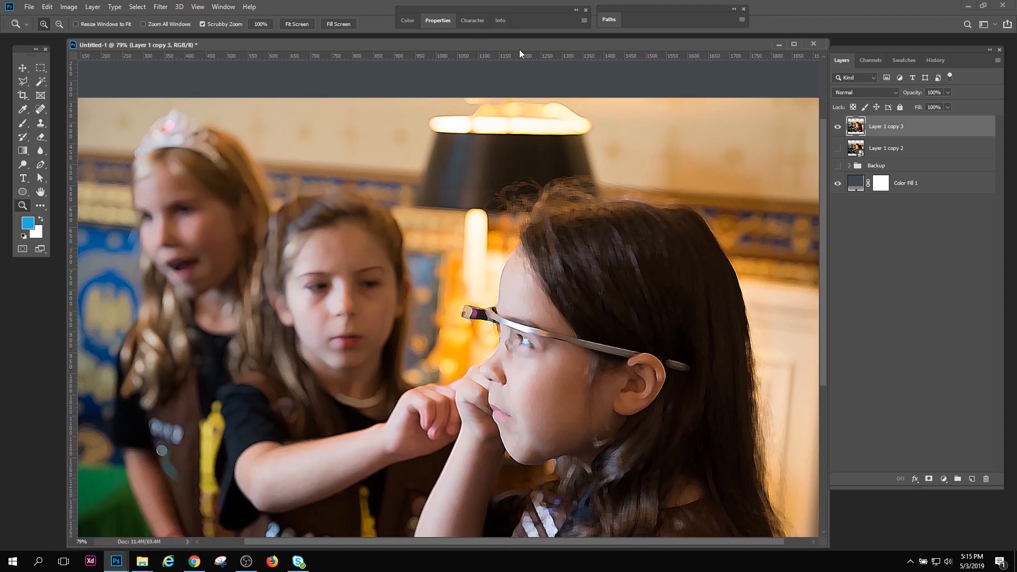
pyautogui.moveTo(559, 335); pyautogui.dragTo(513, 380)
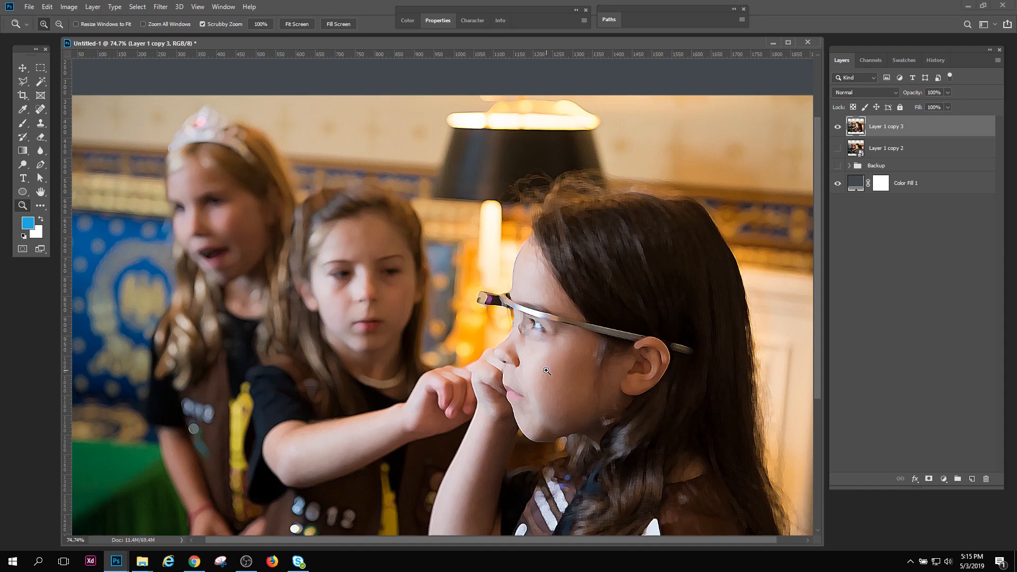
pyautogui.moveTo(547, 372); pyautogui.dragTo(567, 375)
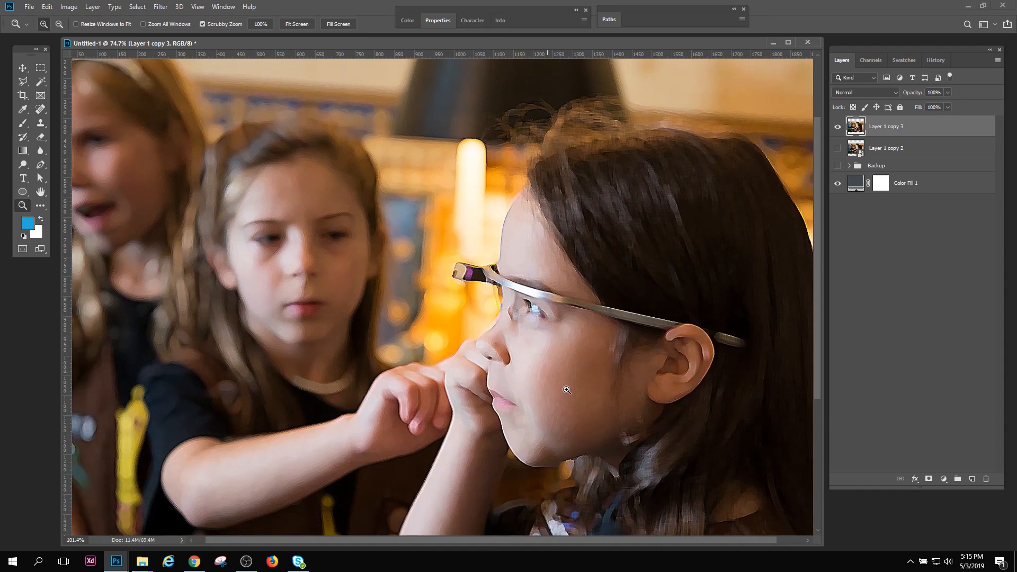
# Hide the rasterized Layer 1 copy 3, then show the smart object Layer 1 copy 2 and make it active
pyautogui.click(838, 126)
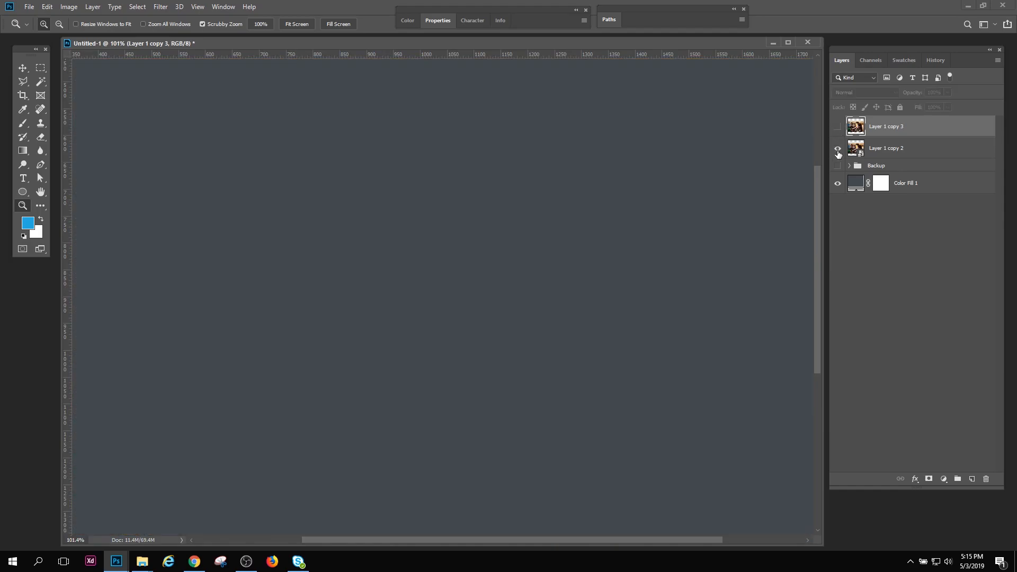
pyautogui.click(837, 148)
pyautogui.click(859, 153)
pyautogui.moveTo(593, 323)
pyautogui.mouseDown()
pyautogui.moveTo(637, 365)
pyautogui.moveTo(587, 325)
pyautogui.mouseUp()
# Apply the Filter Gallery's Paint Daubs effect to Layer 1 copy 2 with brush size 12, sharpness 18 and the Simple brush type
pyautogui.click(156, 7)
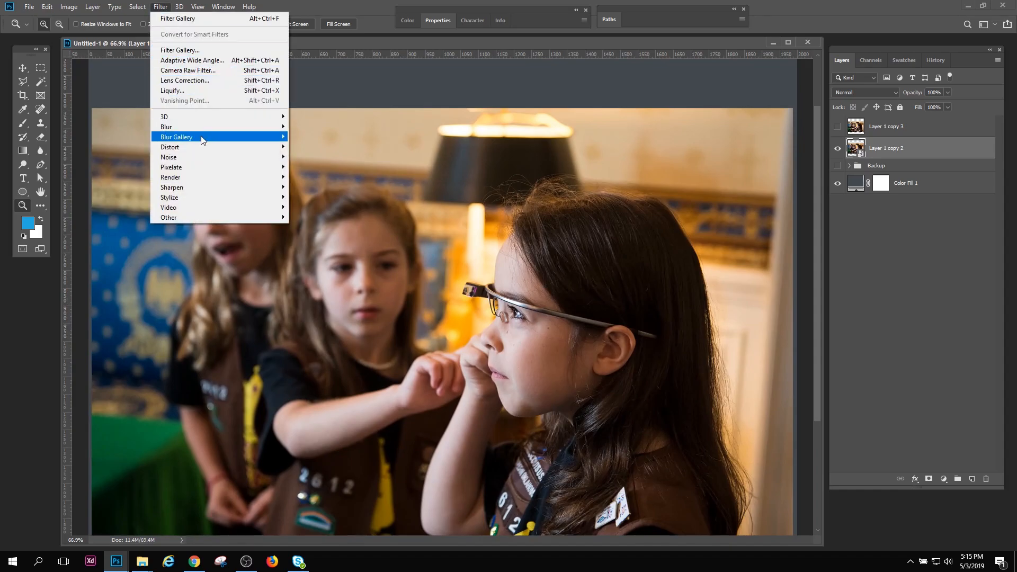
pyautogui.click(210, 50)
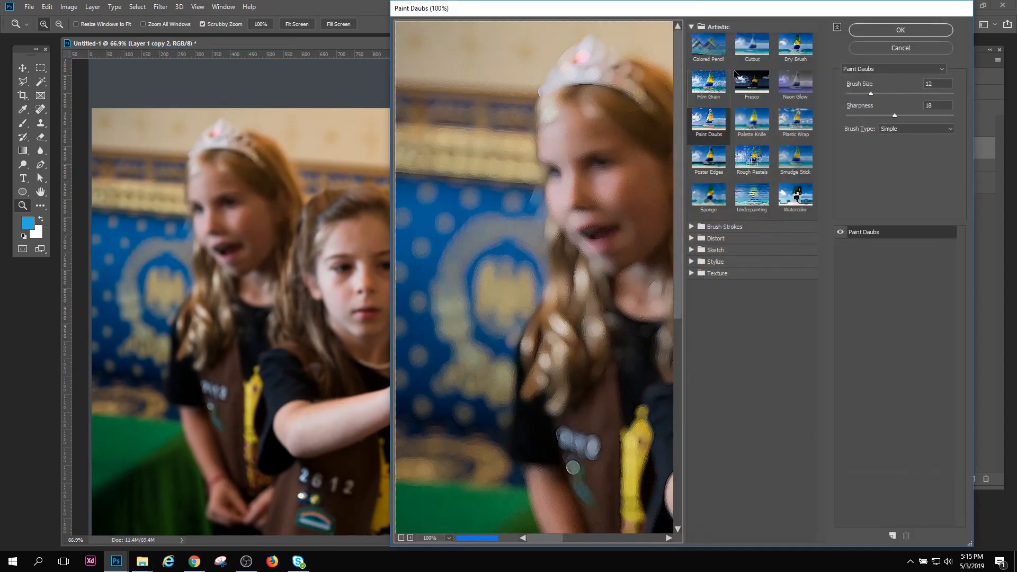
pyautogui.click(869, 31)
# Compare the filtered smart object with the rasterized Layer 1 copy 3 by switching their visibility, ending with only Layer 1 copy 2 shown and active
pyautogui.moveTo(596, 350); pyautogui.dragTo(595, 391)
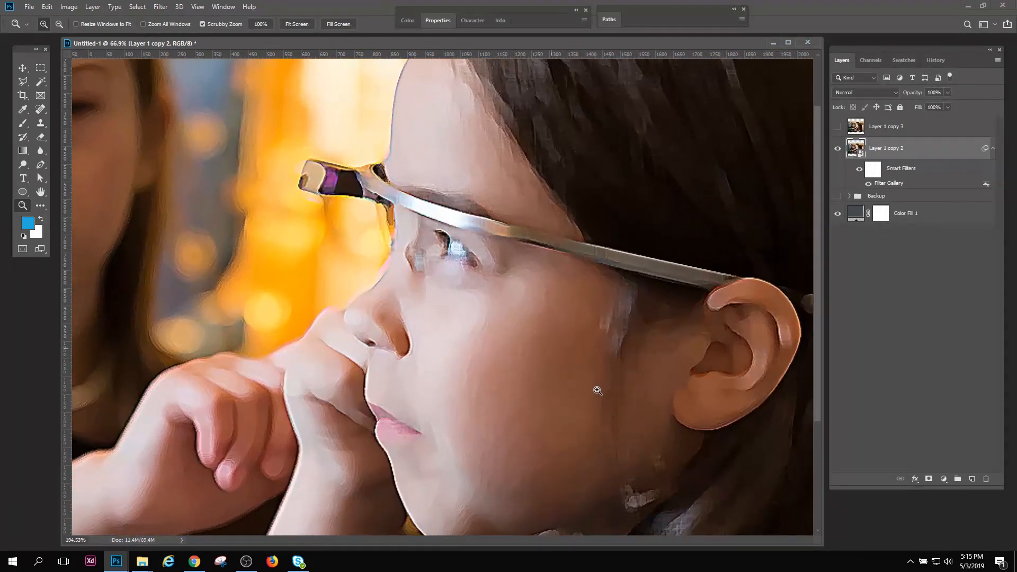
pyautogui.click(837, 130)
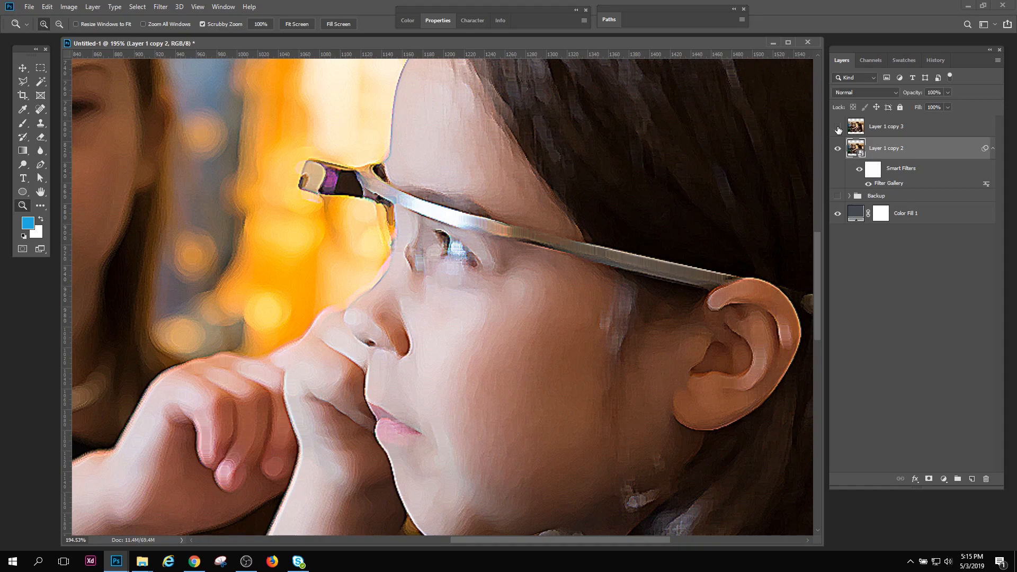
pyautogui.click(838, 129)
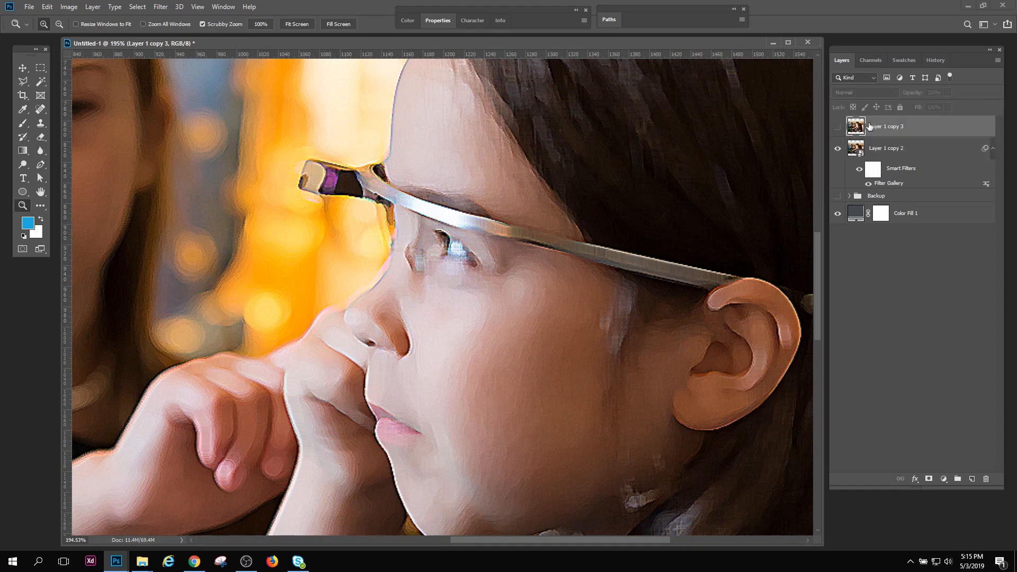
pyautogui.click(837, 148)
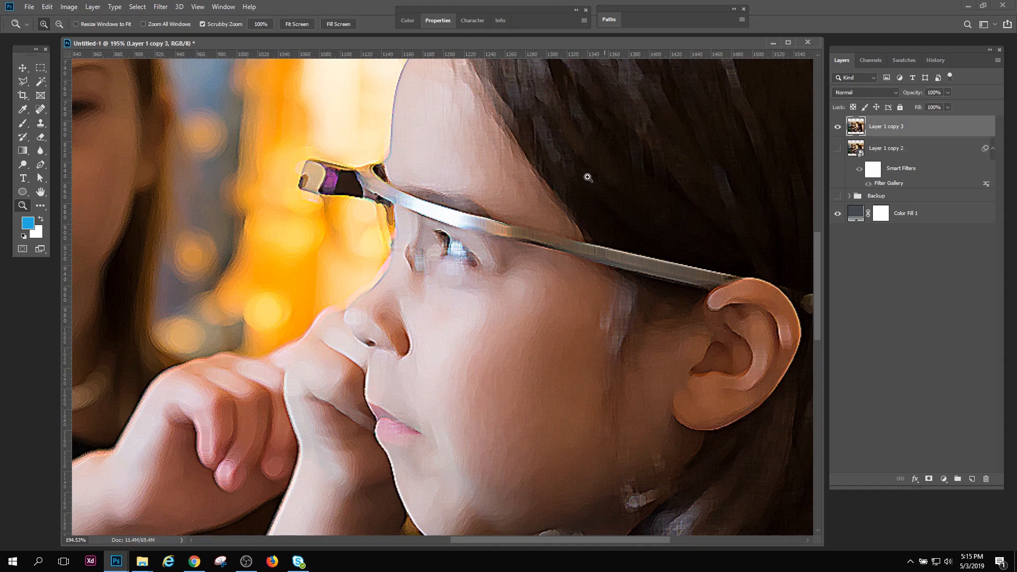
pyautogui.click(838, 127)
pyautogui.click(838, 148)
pyautogui.click(858, 150)
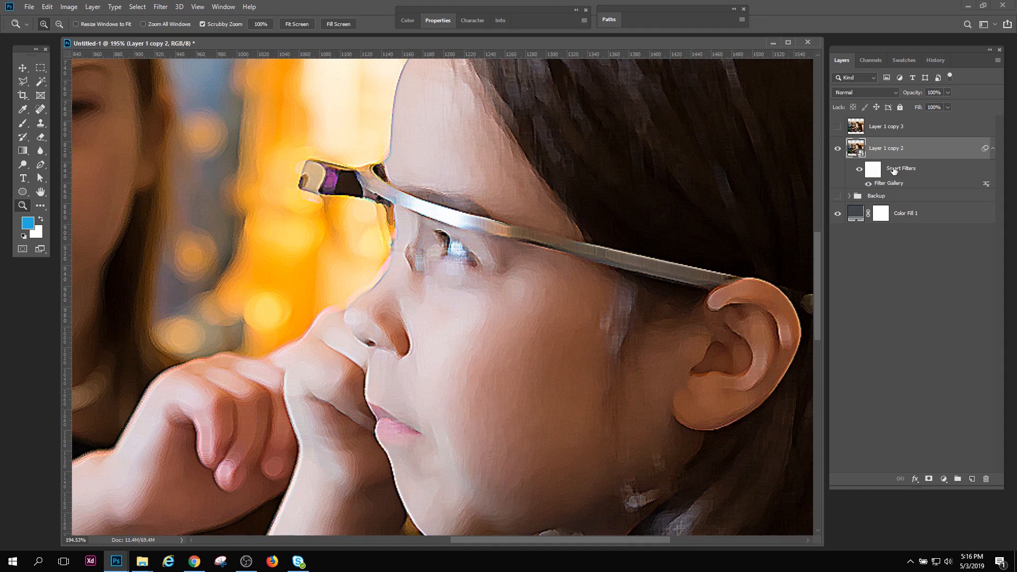
# Compare Layer 1 copy 2 with and without its smart filters by switching their visibility off and on
pyautogui.moveTo(623, 318); pyautogui.dragTo(596, 298)
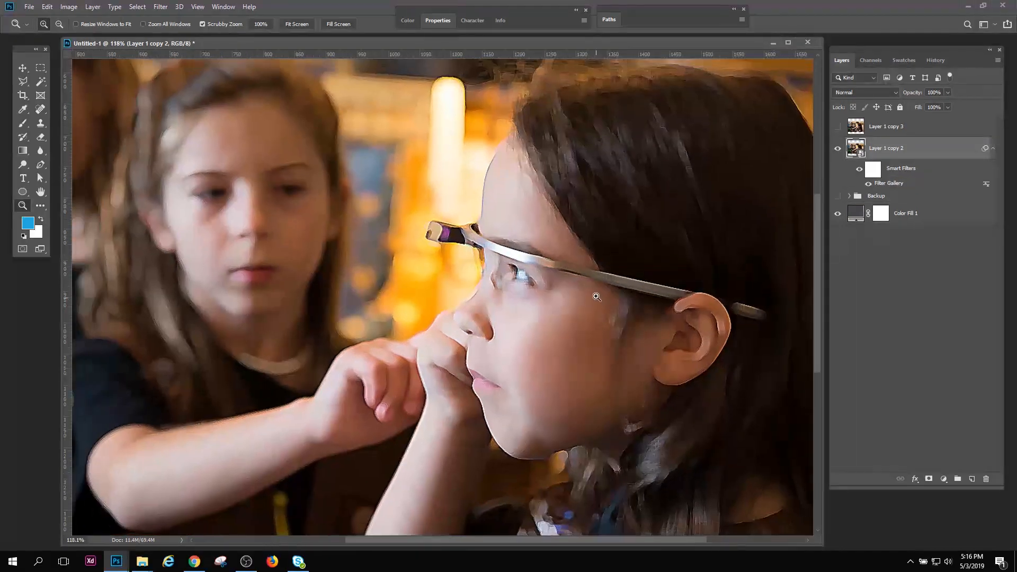
pyautogui.moveTo(663, 297); pyautogui.dragTo(694, 325)
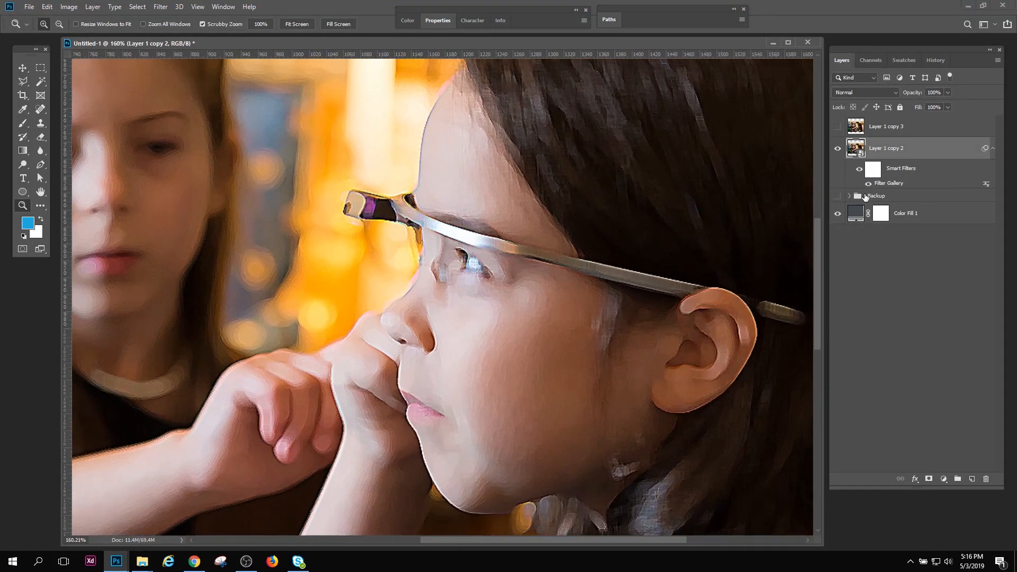
pyautogui.click(859, 170)
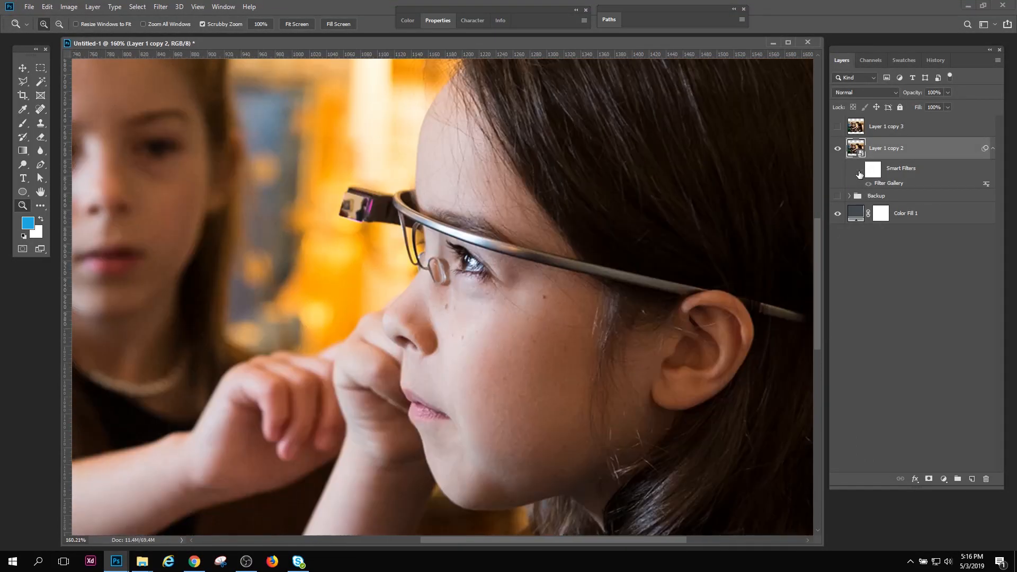
pyautogui.click(859, 171)
pyautogui.click(859, 171)
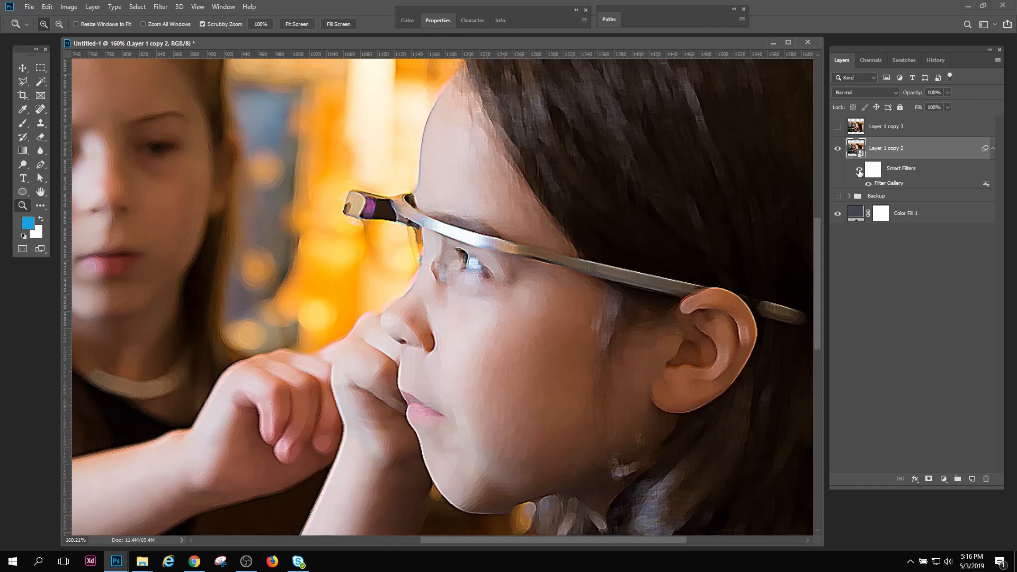
pyautogui.click(859, 171)
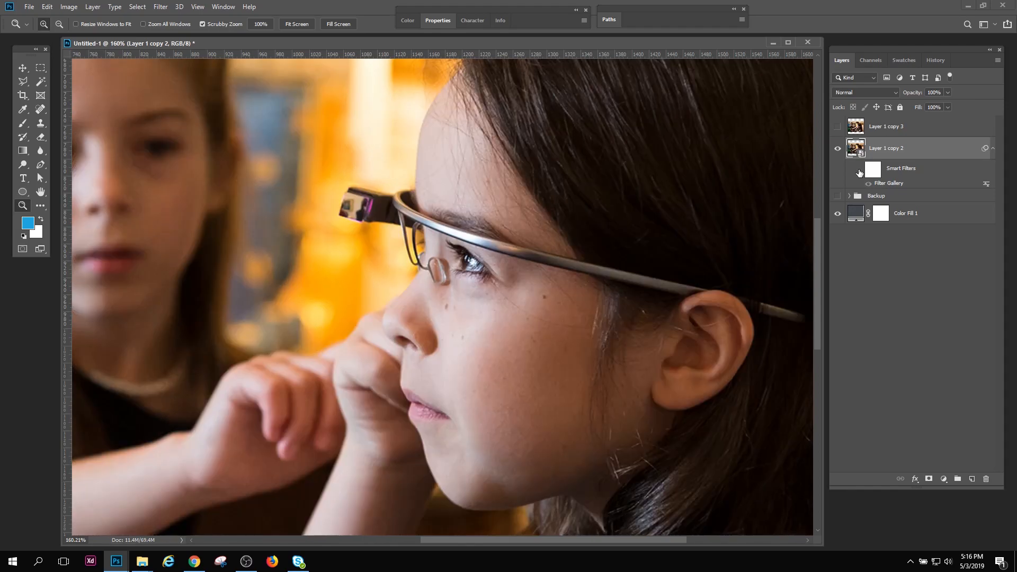
pyautogui.click(859, 171)
pyautogui.scroll(-3, 556, 313)
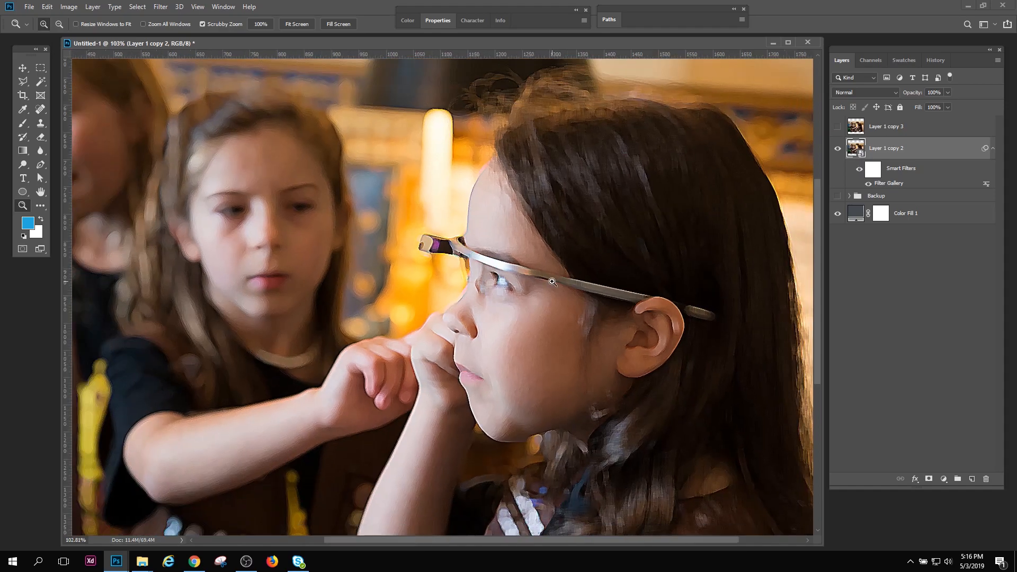
# Edit the Filter Gallery smart filter on Layer 1 copy 2, setting the Paint Daubs sharpness to 6 and brush size to 8
pyautogui.moveTo(509, 323); pyautogui.dragTo(571, 323)
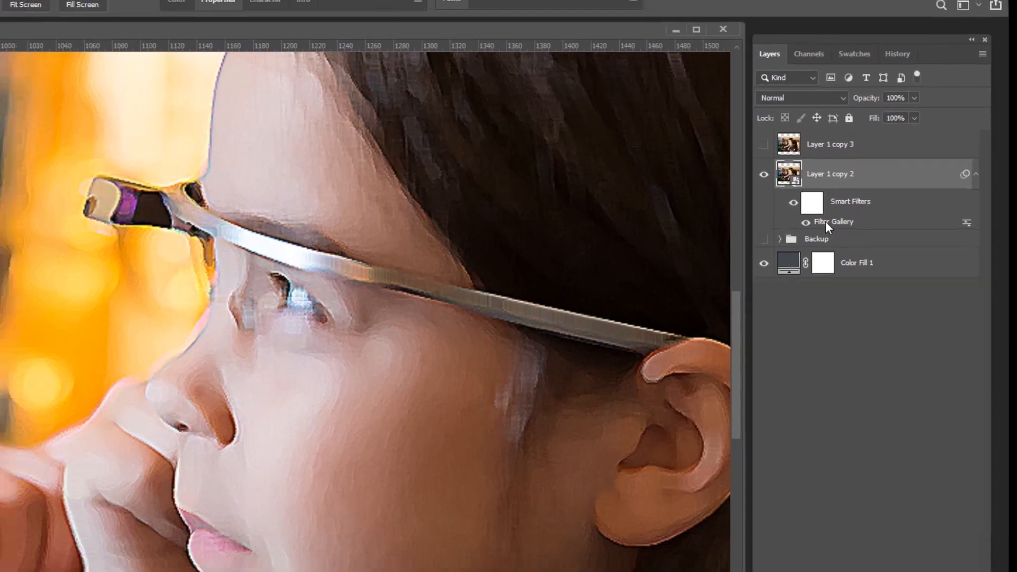
pyautogui.doubleClick(783, 255)
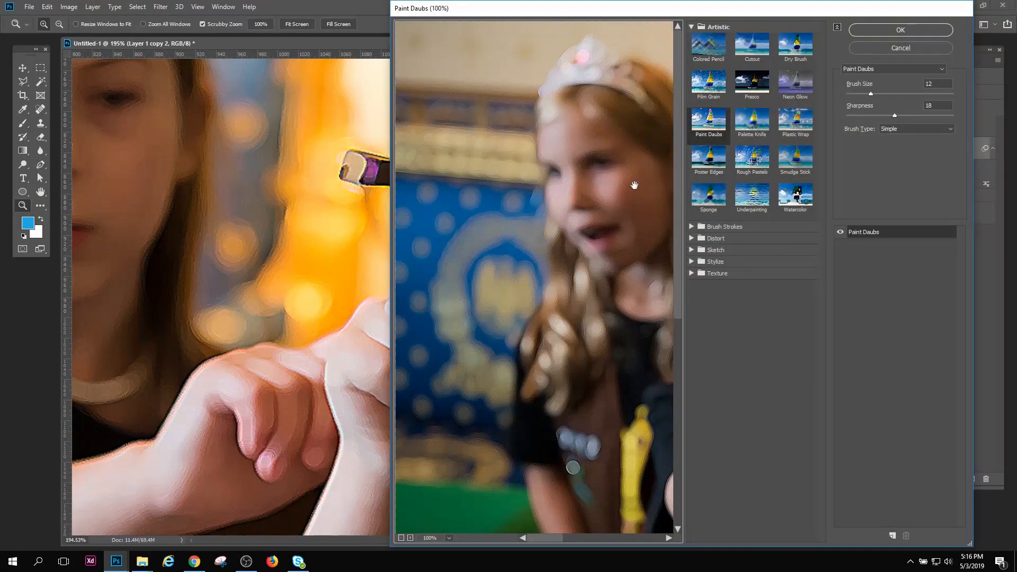
pyautogui.moveTo(620, 192); pyautogui.dragTo(482, 3)
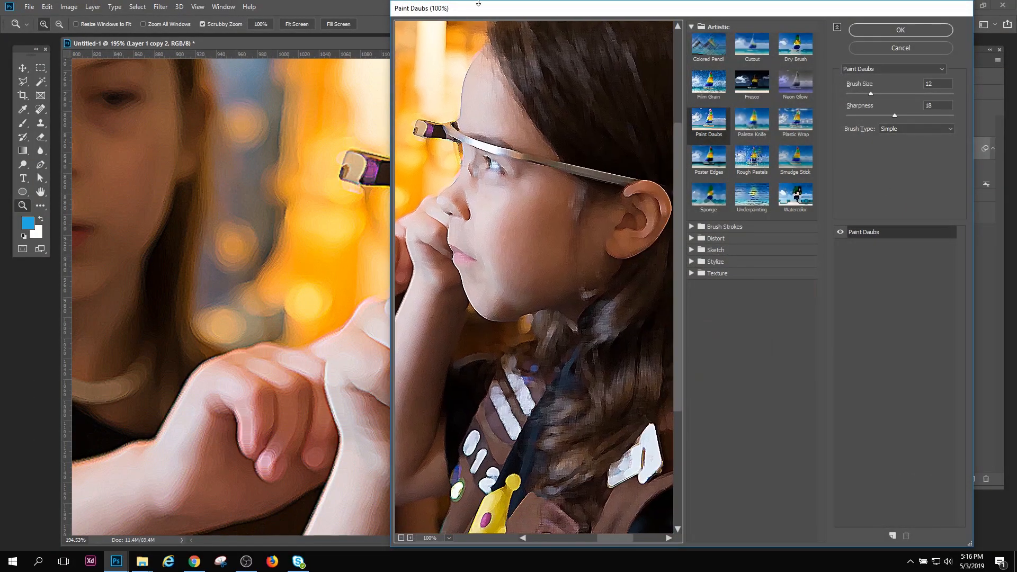
pyautogui.moveTo(891, 119); pyautogui.dragTo(862, 117)
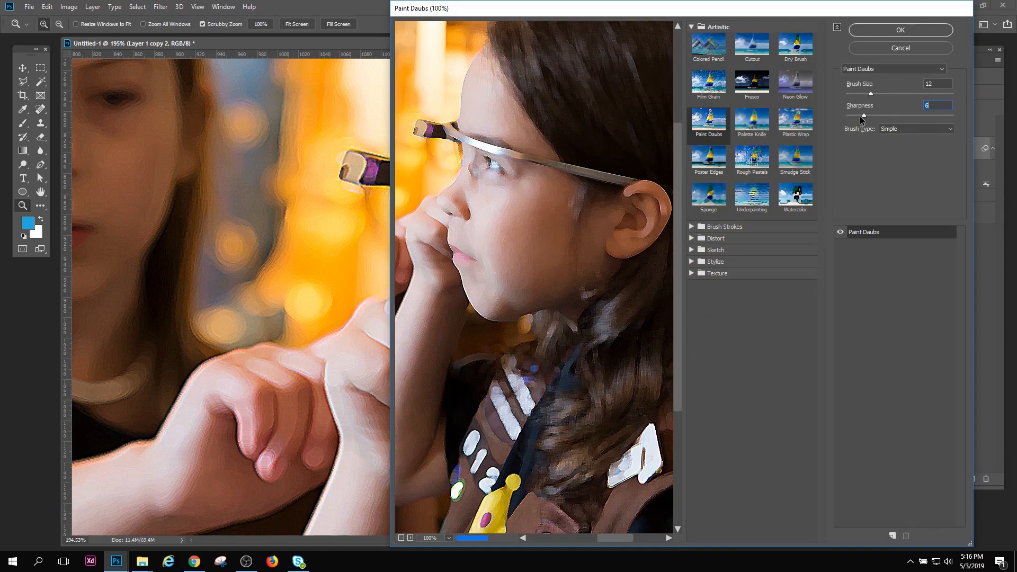
pyautogui.click(869, 95)
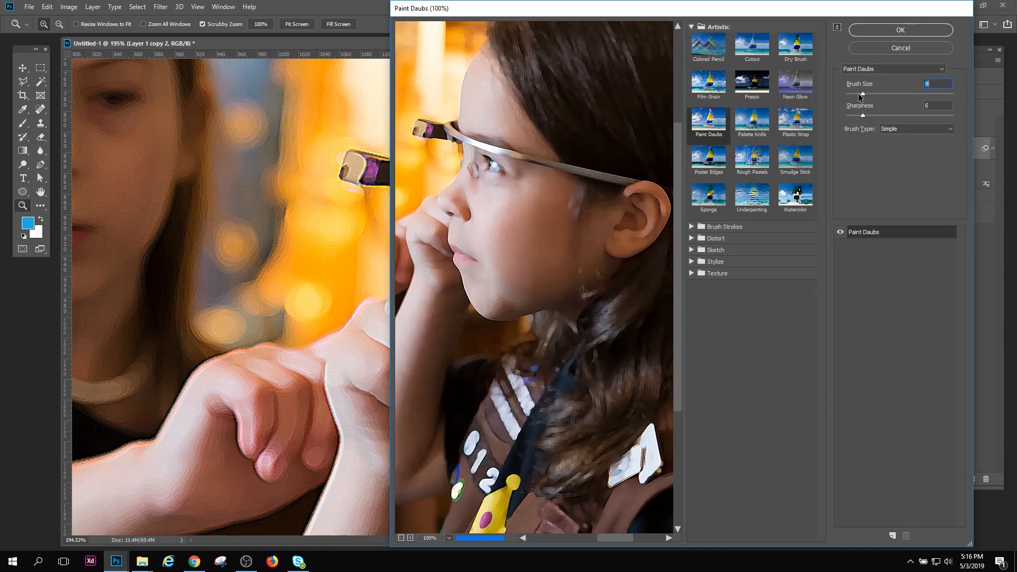
pyautogui.moveTo(868, 97); pyautogui.dragTo(862, 96)
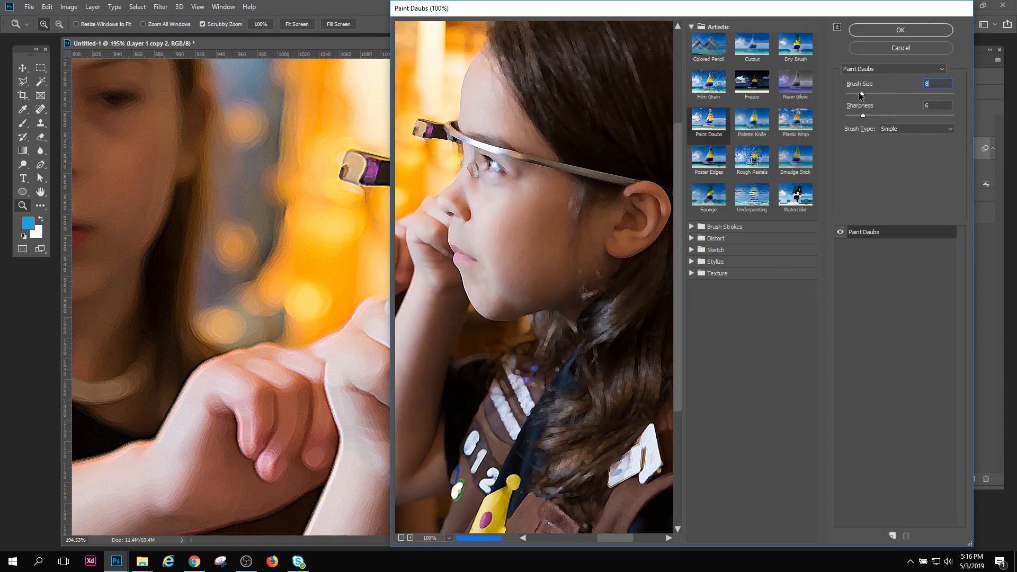
pyautogui.click(876, 33)
# Compare the softened Paint Daubs effect with the original at several magnifications, and review the smart filter's settings without changing them
pyautogui.moveTo(561, 286)
pyautogui.mouseDown()
pyautogui.moveTo(542, 311)
pyautogui.moveTo(595, 355)
pyautogui.moveTo(541, 325)
pyautogui.moveTo(593, 366)
pyautogui.mouseUp()
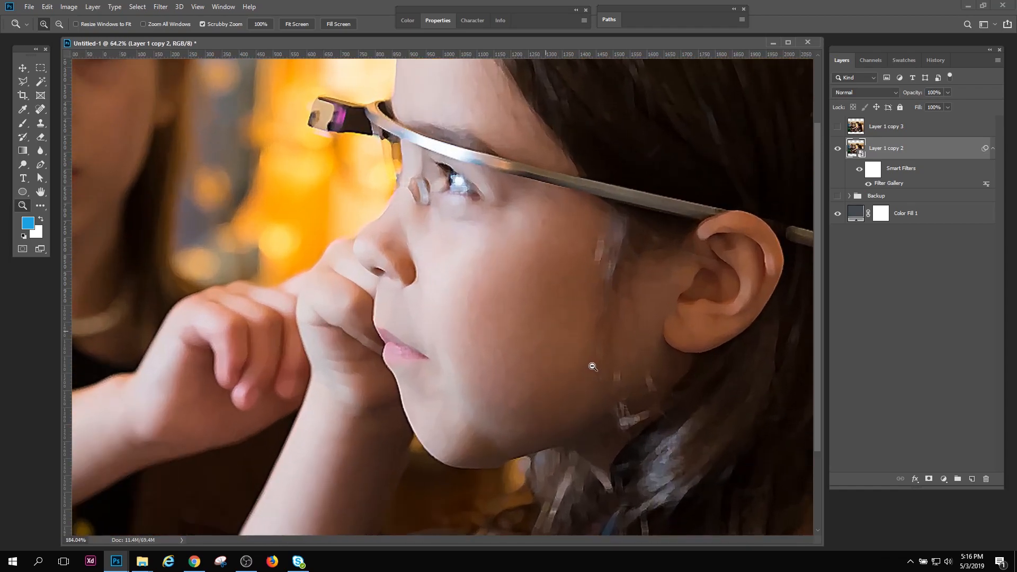
pyautogui.click(858, 172)
pyautogui.click(859, 172)
pyautogui.moveTo(473, 337); pyautogui.dragTo(459, 322)
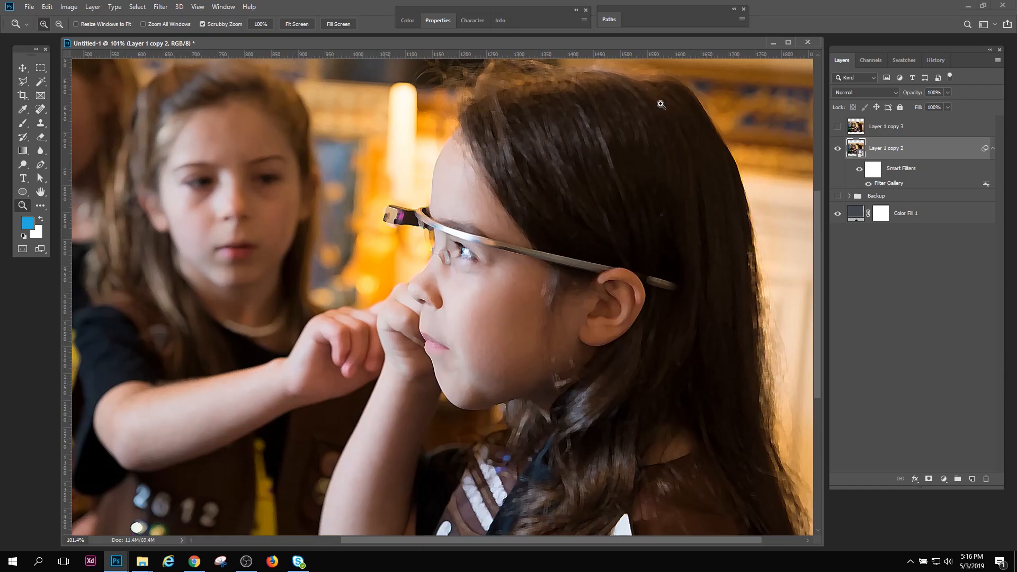
pyautogui.moveTo(671, 204); pyautogui.dragTo(704, 239)
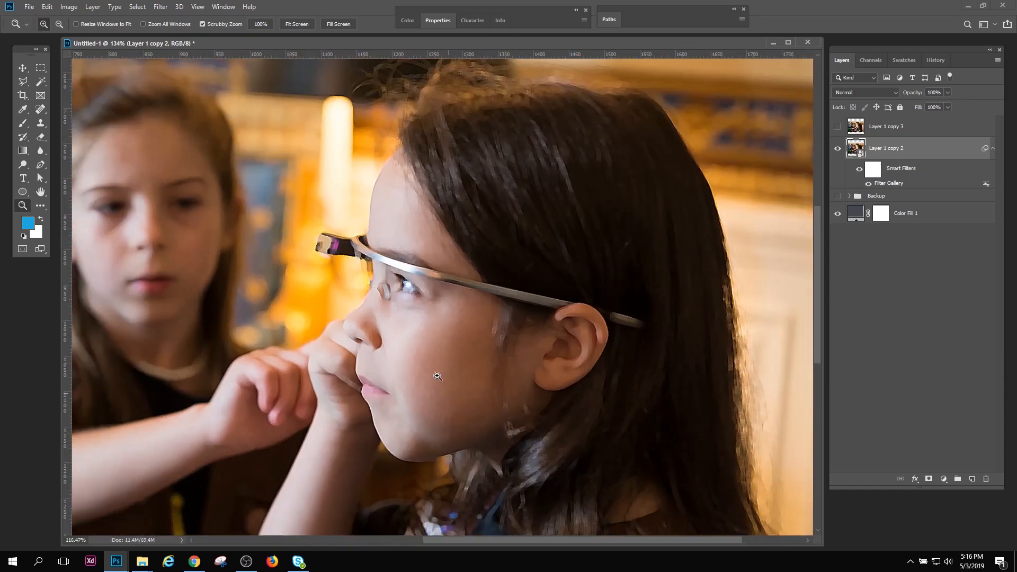
pyautogui.click(859, 171)
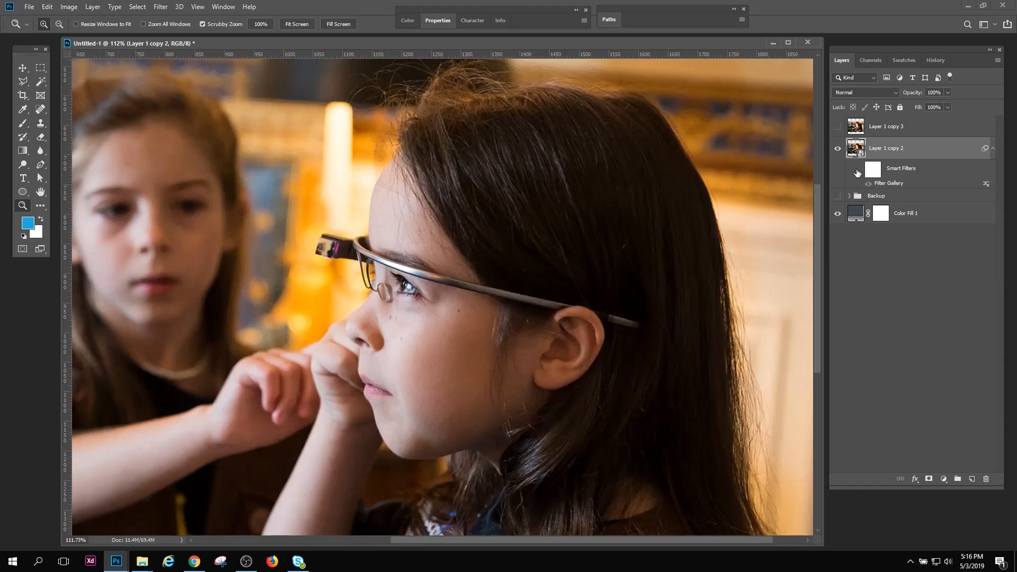
pyautogui.click(859, 171)
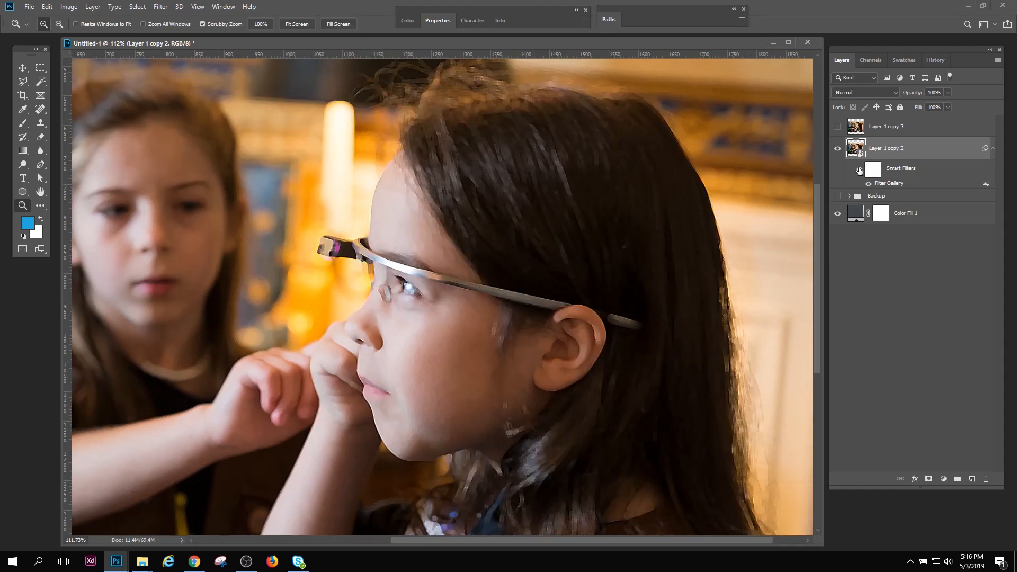
pyautogui.click(858, 170)
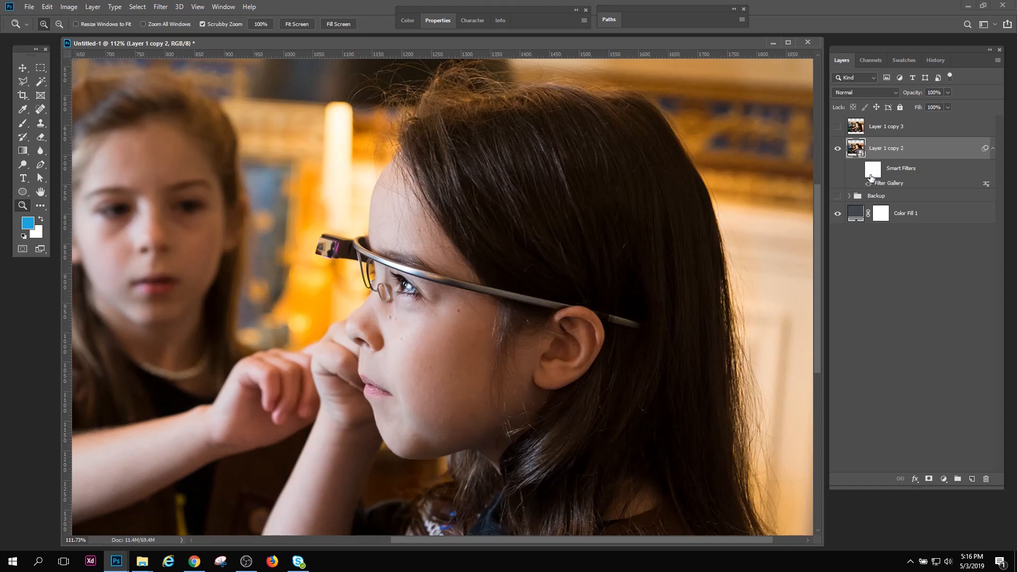
pyautogui.click(860, 170)
pyautogui.doubleClick(879, 183)
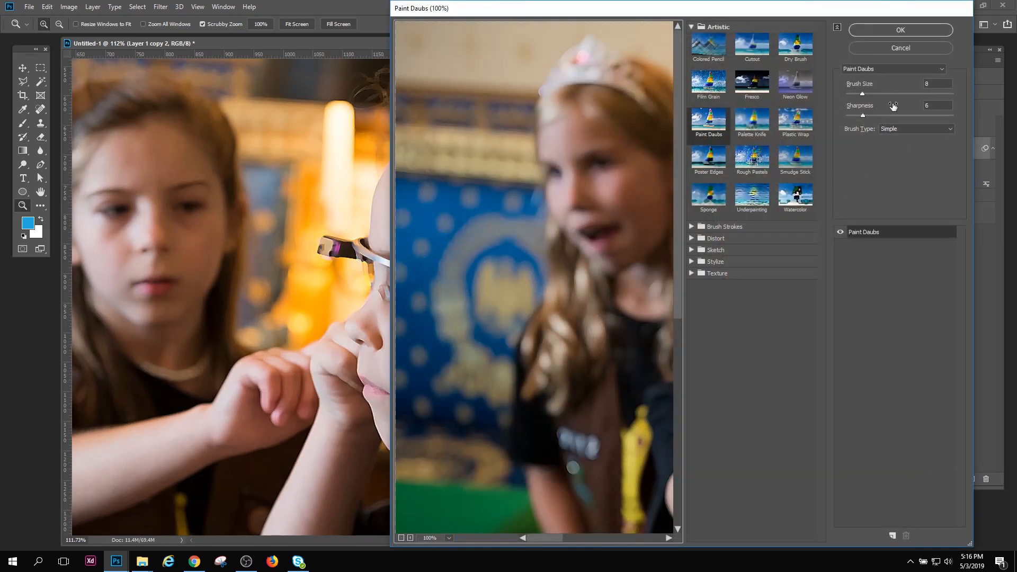
pyautogui.click(899, 48)
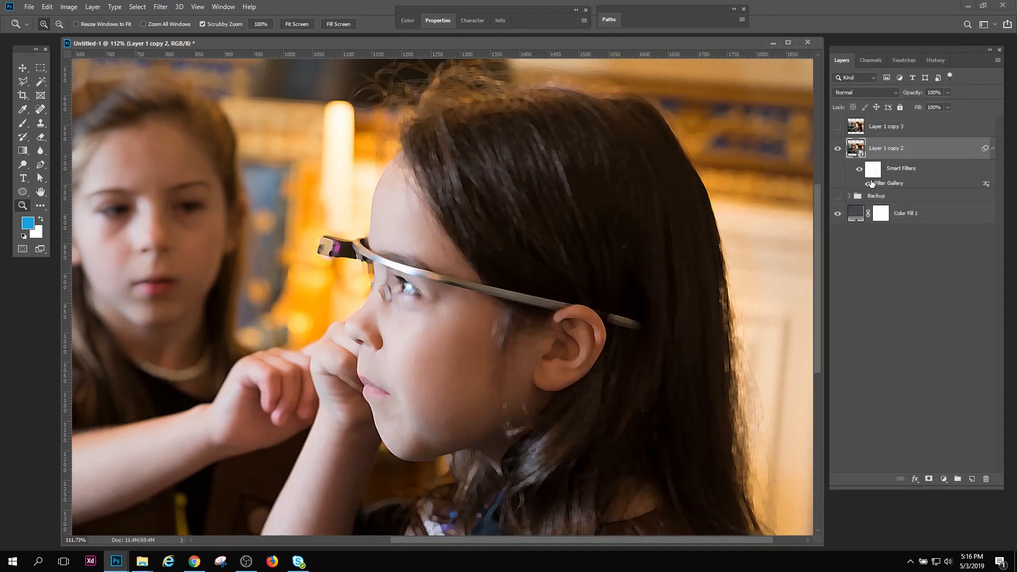
# Show and activate the rasterized Layer 1 copy 3, delete the smart object Layer 1 copy 2, and inspect the remaining filtered face
pyautogui.click(838, 126)
pyautogui.click(837, 147)
pyautogui.click(895, 126)
pyautogui.moveTo(896, 151); pyautogui.dragTo(986, 479)
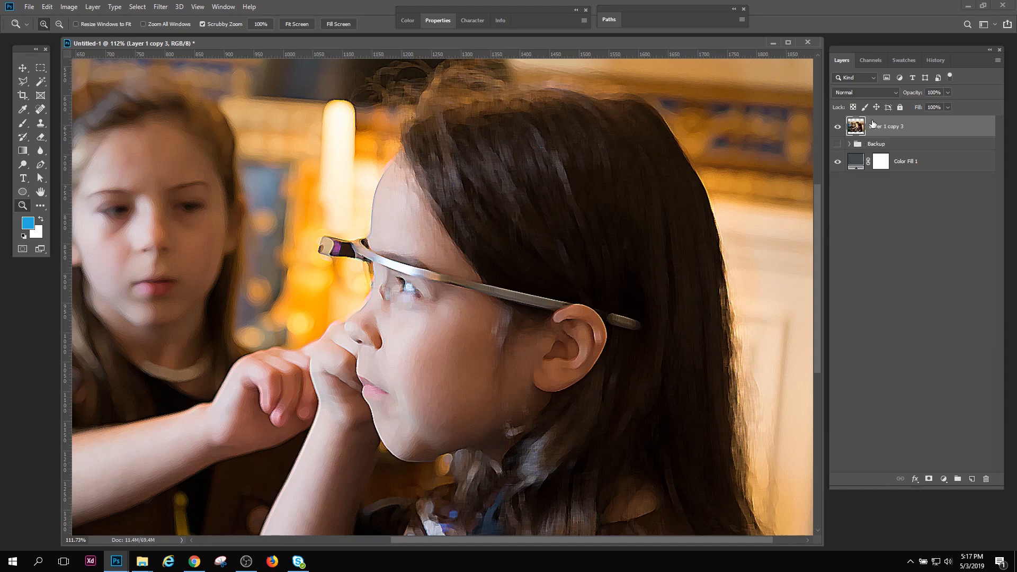
pyautogui.moveTo(492, 334); pyautogui.dragTo(542, 370)
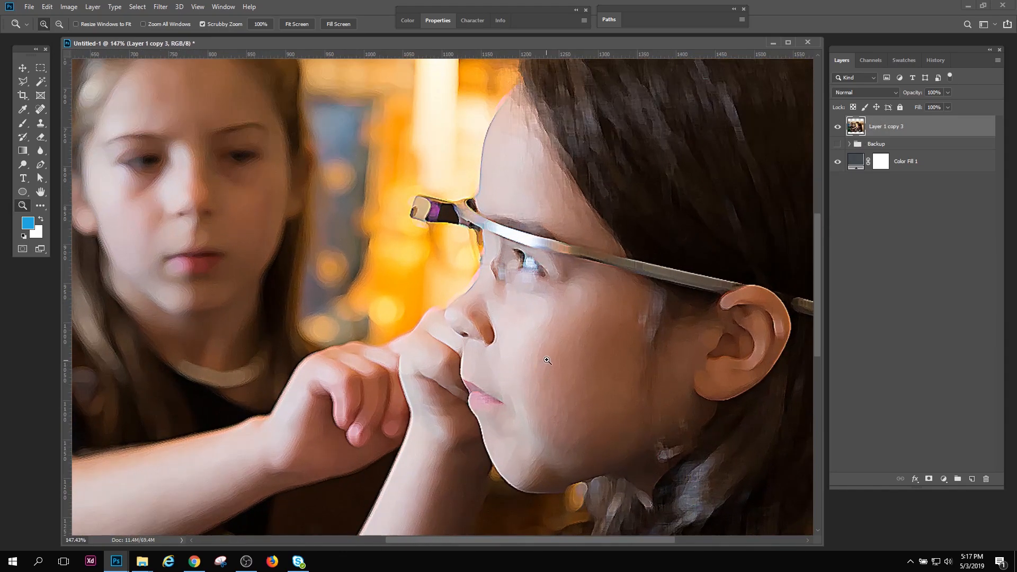
# Undo the deletion of Layer 1 copy 2, make it visible and active, and hide Layer 1 copy 3
pyautogui.hotkey('ctrl', 'z')
pyautogui.click(837, 148)
pyautogui.click(837, 126)
pyautogui.click(886, 154)
# Switch the smart filters of the restored Layer 1 copy 2 off and on to compare the girl's face up close
pyautogui.click(859, 169)
pyautogui.moveTo(552, 336)
pyautogui.mouseDown()
pyautogui.moveTo(646, 344)
pyautogui.moveTo(596, 350)
pyautogui.mouseUp()
pyautogui.click(859, 170)
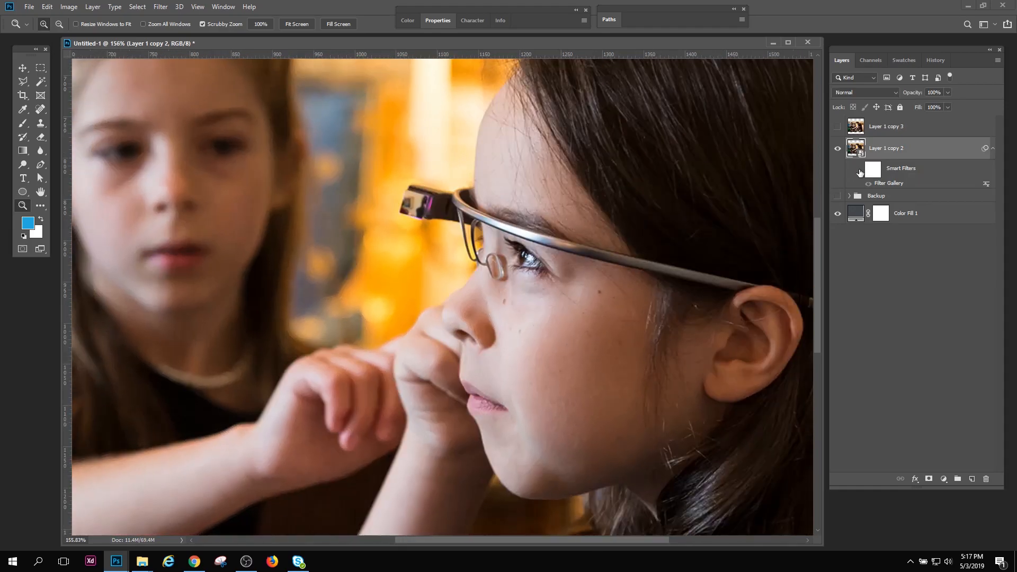
pyautogui.click(859, 170)
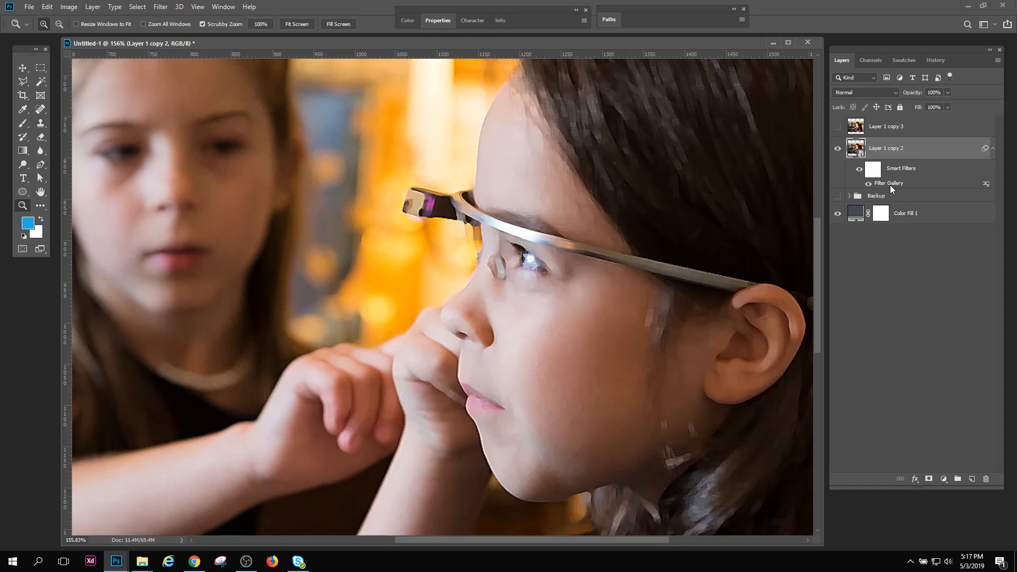
# Preview Palette Knife and Neon Glow for Layer 1 copy 2's Filter Gallery smart filter, apply Poster Edges instead, and inspect the image
pyautogui.doubleClick(890, 184)
pyautogui.moveTo(707, 8); pyautogui.dragTo(784, 3)
pyautogui.click(830, 118)
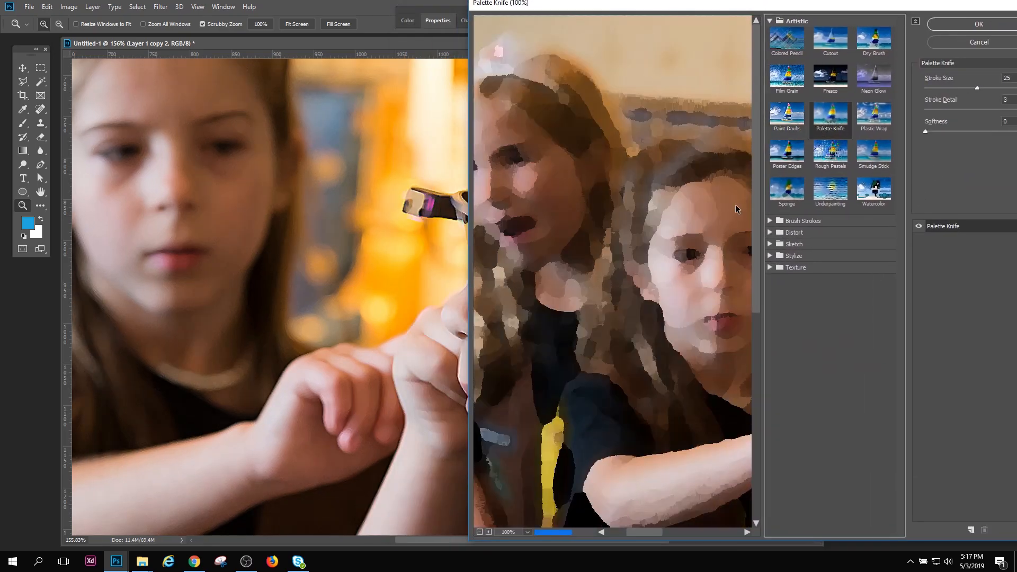
pyautogui.click(865, 109)
pyautogui.click(876, 88)
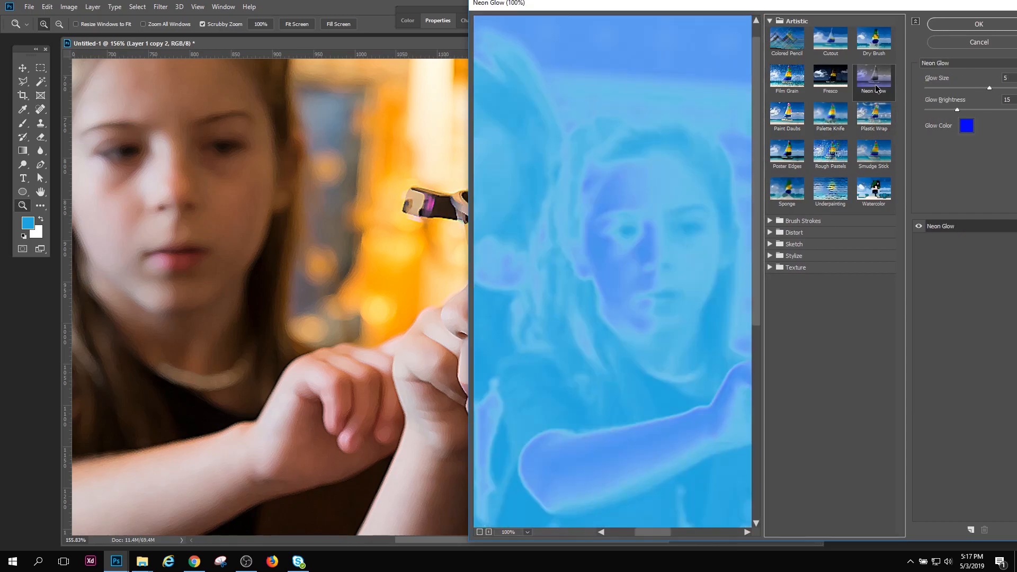
pyautogui.click(787, 154)
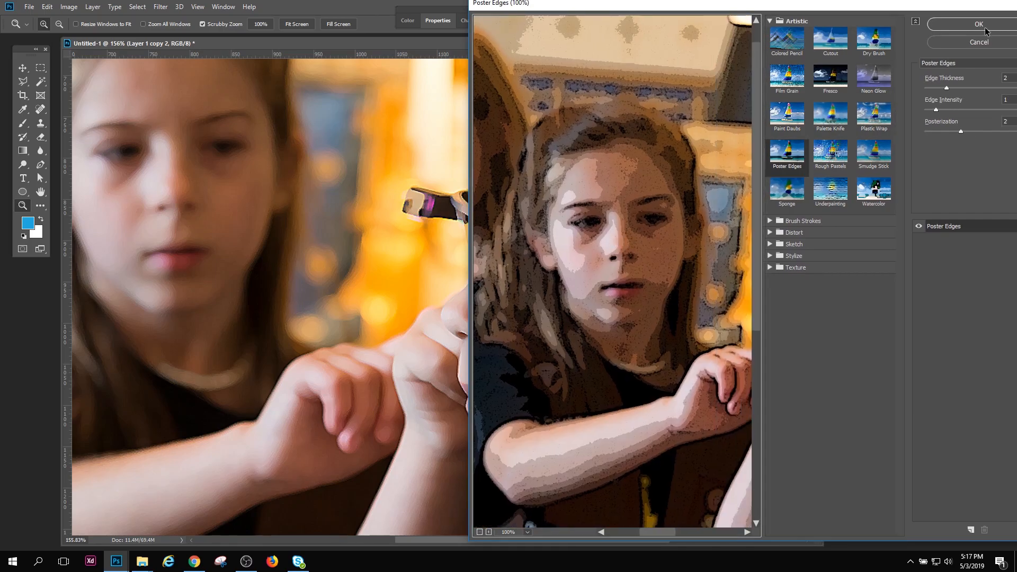
pyautogui.click(979, 24)
pyautogui.scroll(-5, 535, 258)
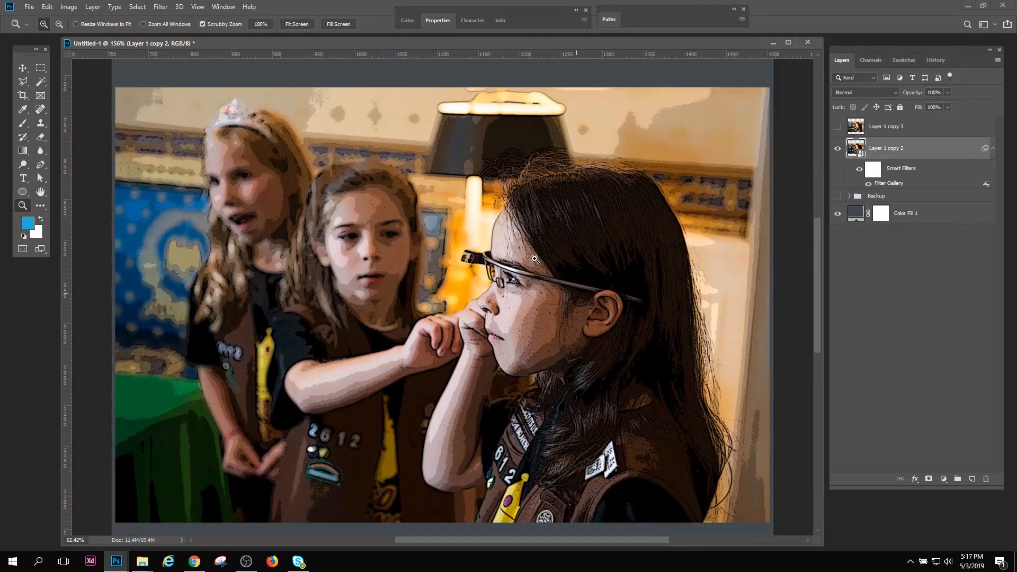
pyautogui.scroll(3, 528, 326)
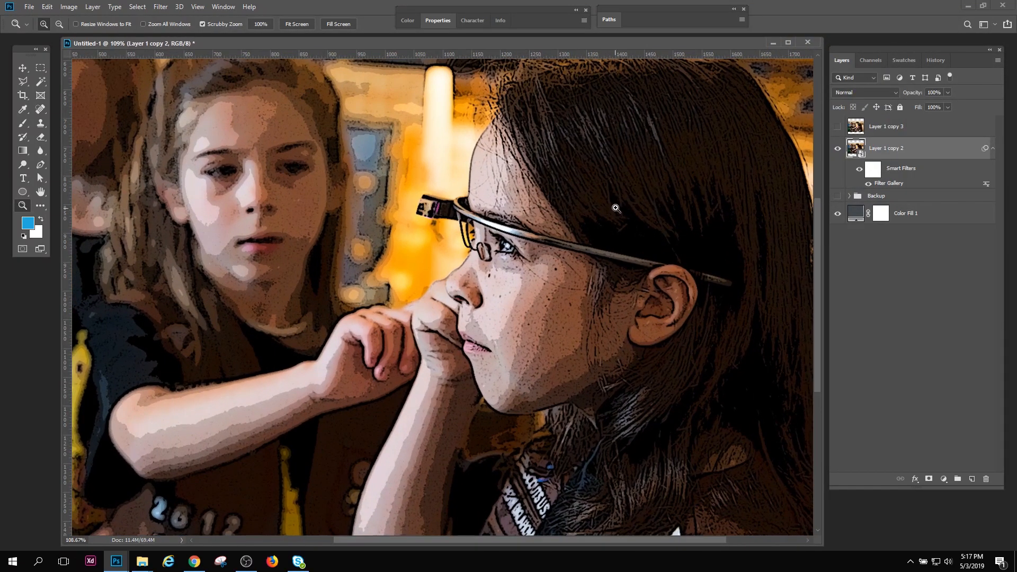
# Reopen the Poster Edges settings without changing them, and undo the filter edit on Layer 1 copy 2
pyautogui.doubleClick(882, 182)
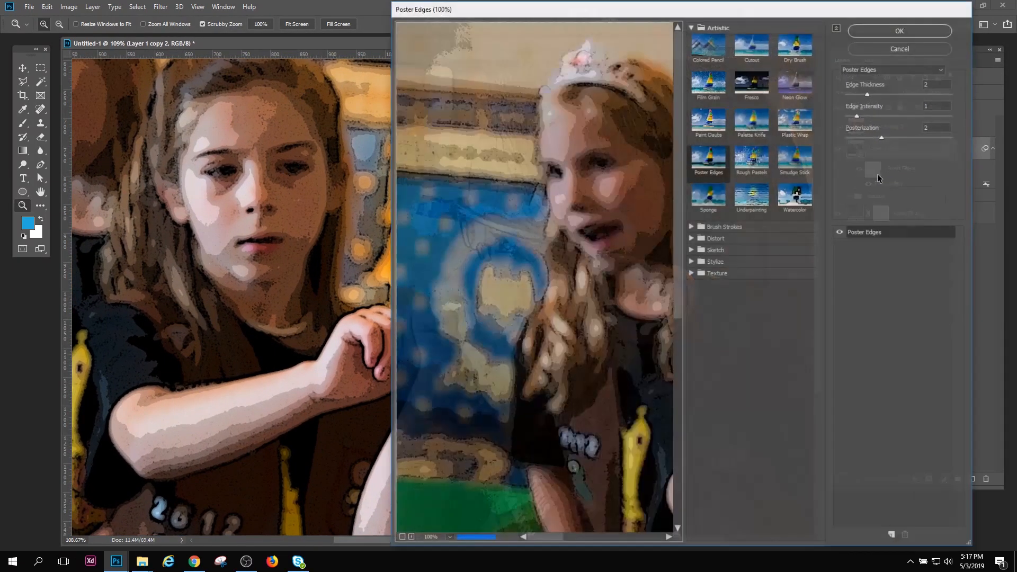
pyautogui.press('Escape')
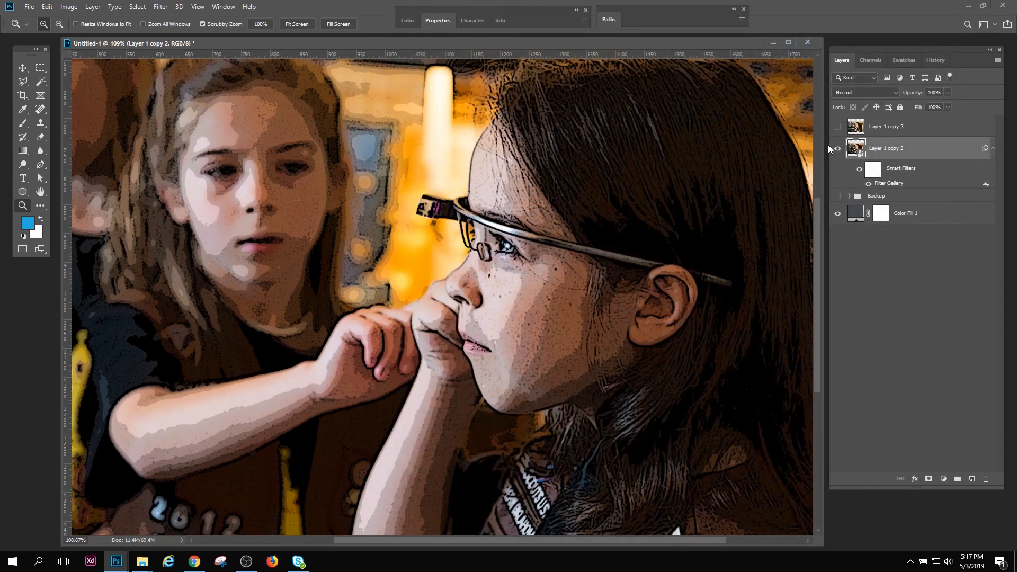
pyautogui.hotkey('ctrl', 'z')
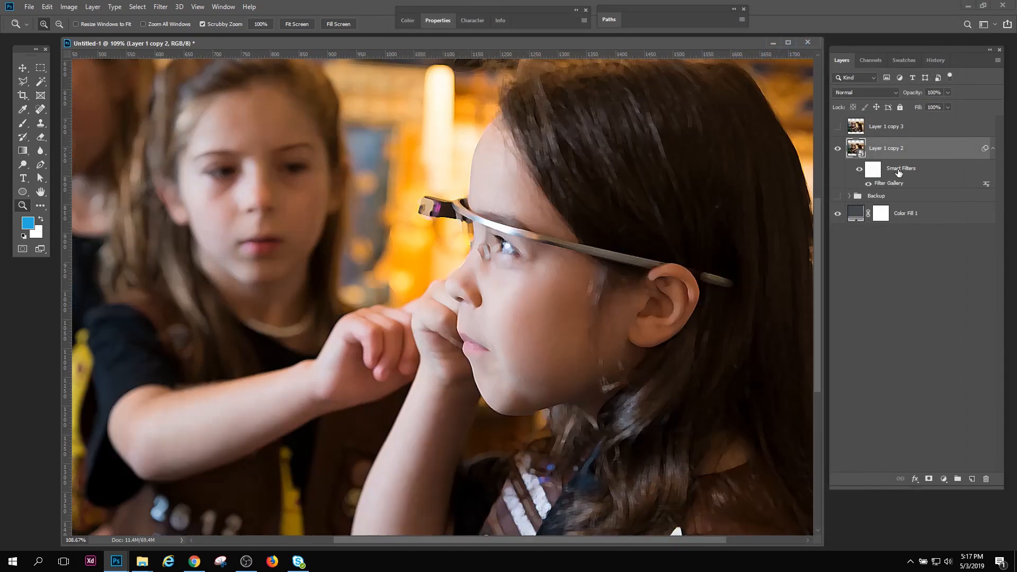
# Add a Gaussian Blur smart filter with a 24-pixel radius to Layer 1 copy 2
pyautogui.click(161, 7)
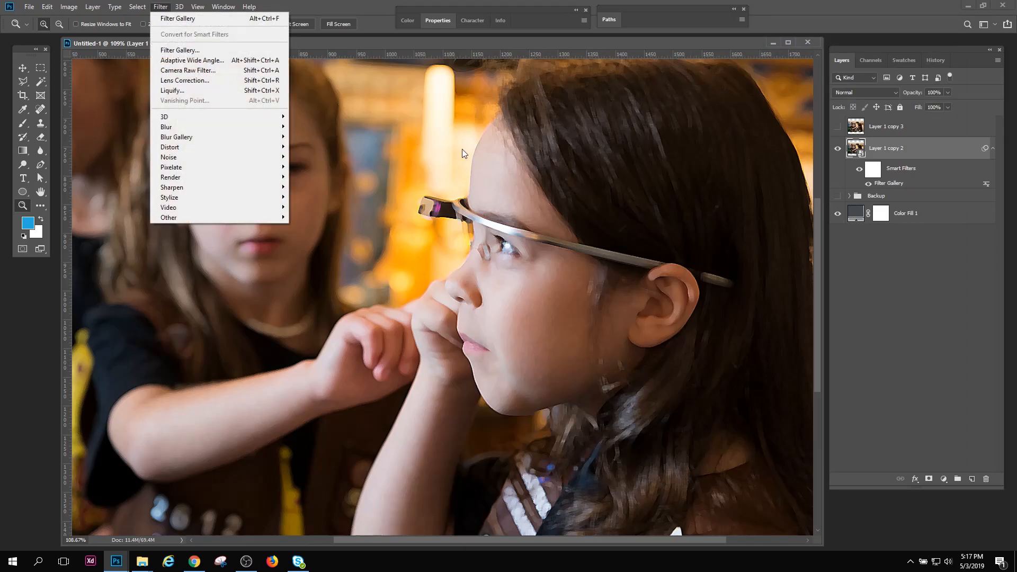
pyautogui.click(531, 50)
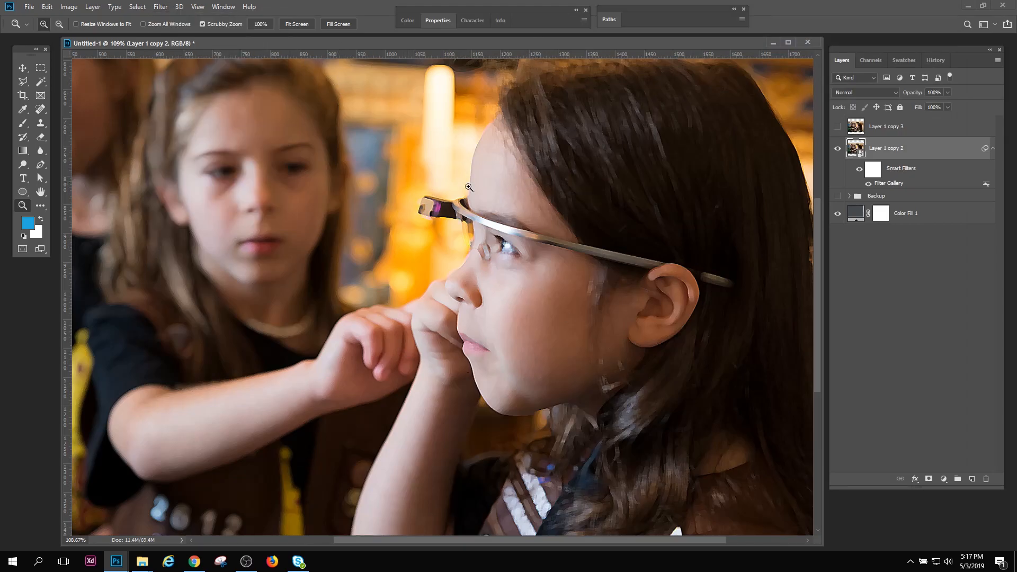
pyautogui.click(162, 8)
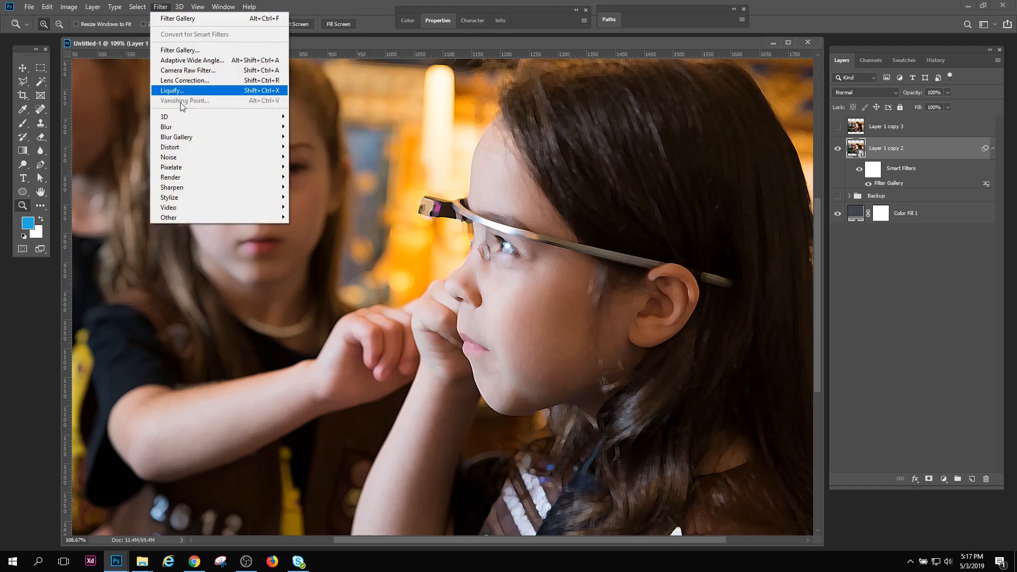
pyautogui.click(316, 166)
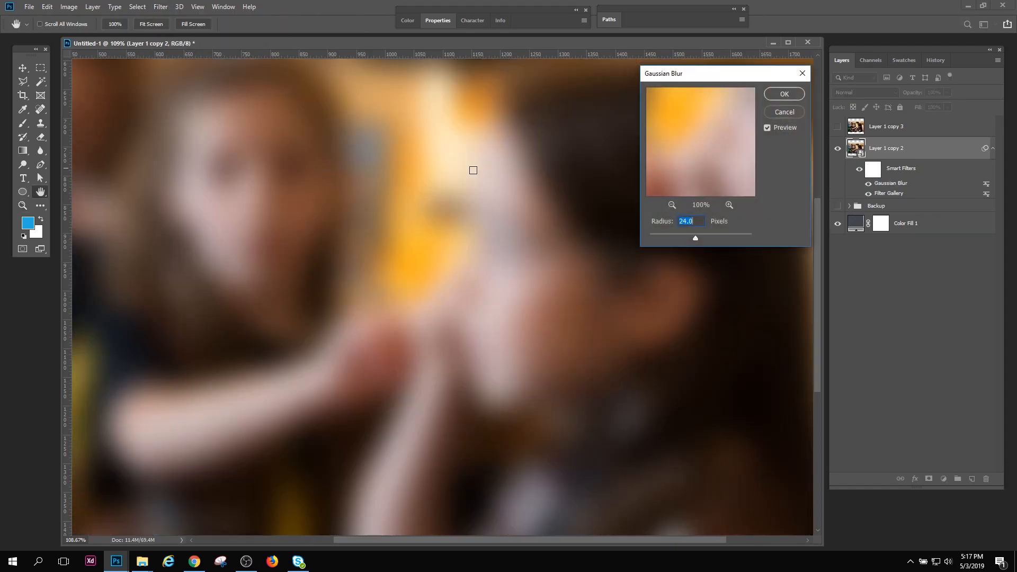
pyautogui.click(775, 93)
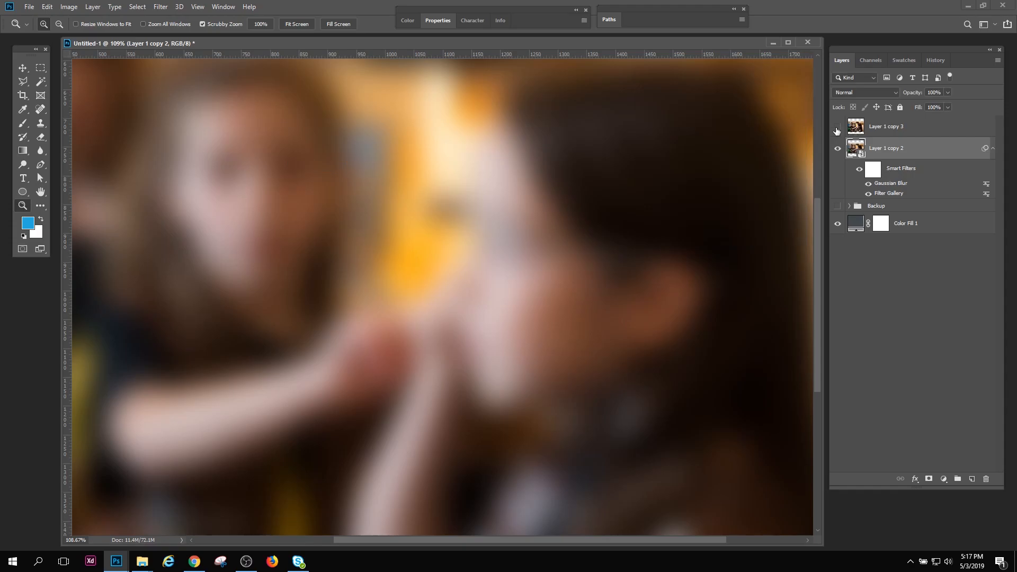
# Hide Layer 1 copy 2, show and activate the rasterized Layer 1 copy 3, and apply a 24-pixel Gaussian Blur to it
pyautogui.click(838, 148)
pyautogui.click(838, 126)
pyautogui.click(854, 130)
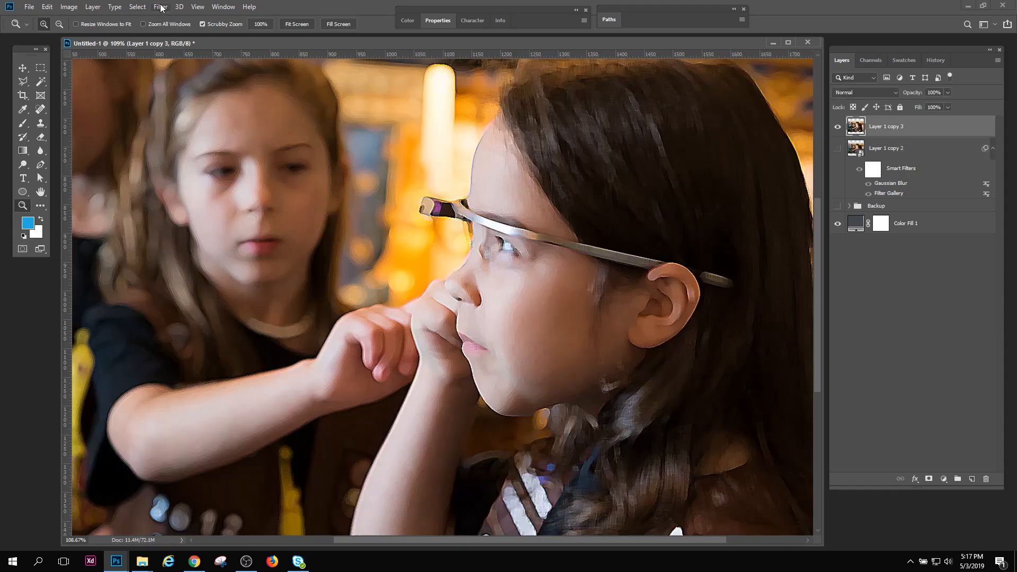
pyautogui.click(160, 6)
pyautogui.moveTo(220, 127)
pyautogui.click(339, 170)
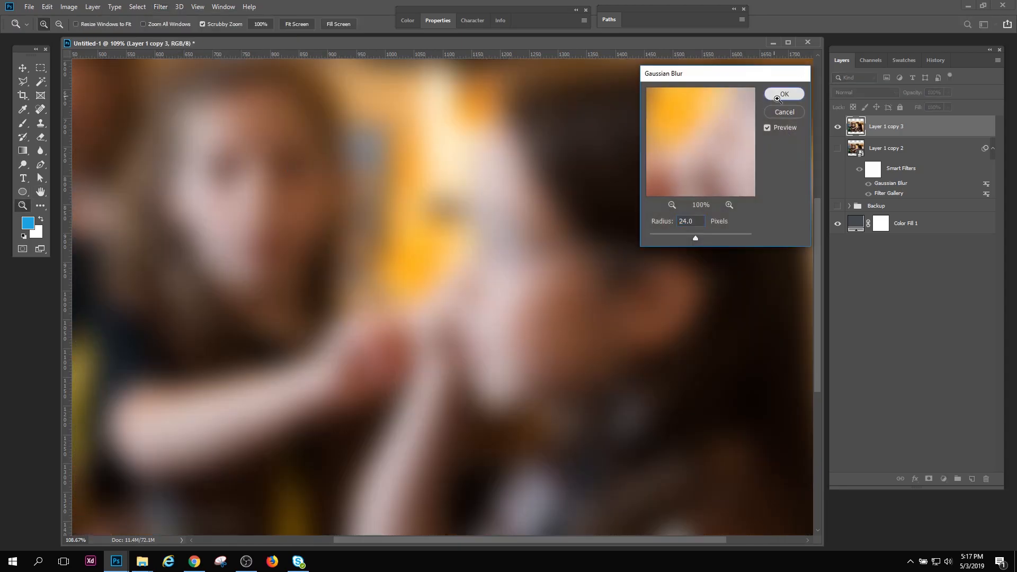
pyautogui.click(773, 97)
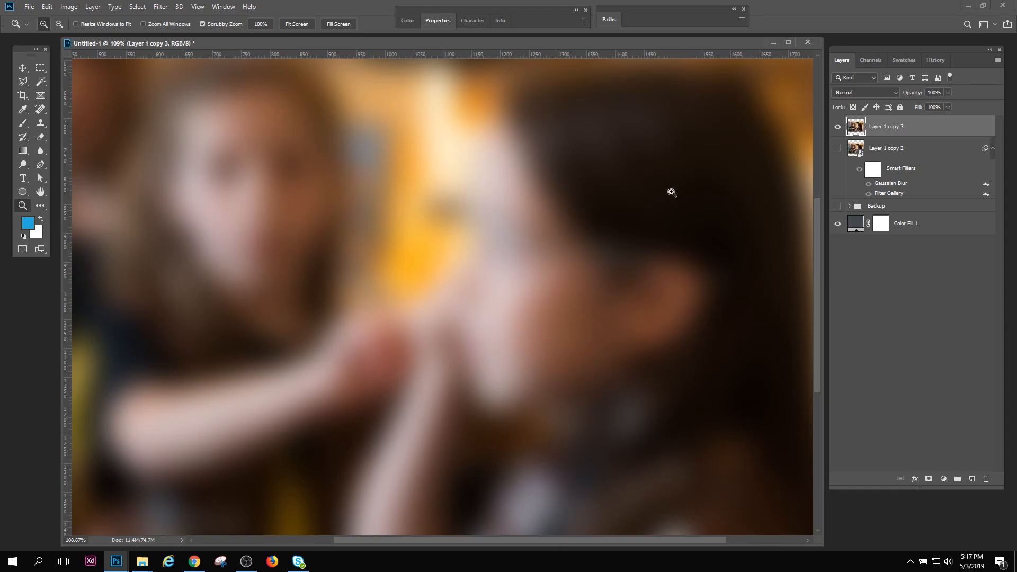
# Review the document's history states and the edit commands available for reversing the blur on the rasterized layer
pyautogui.click(935, 60)
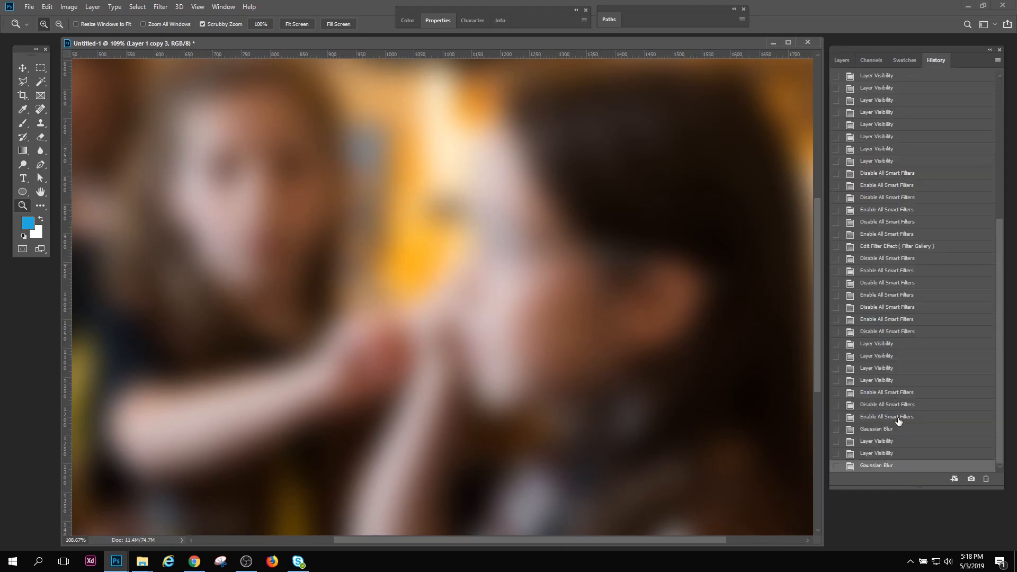
pyautogui.click(842, 60)
pyautogui.click(52, 7)
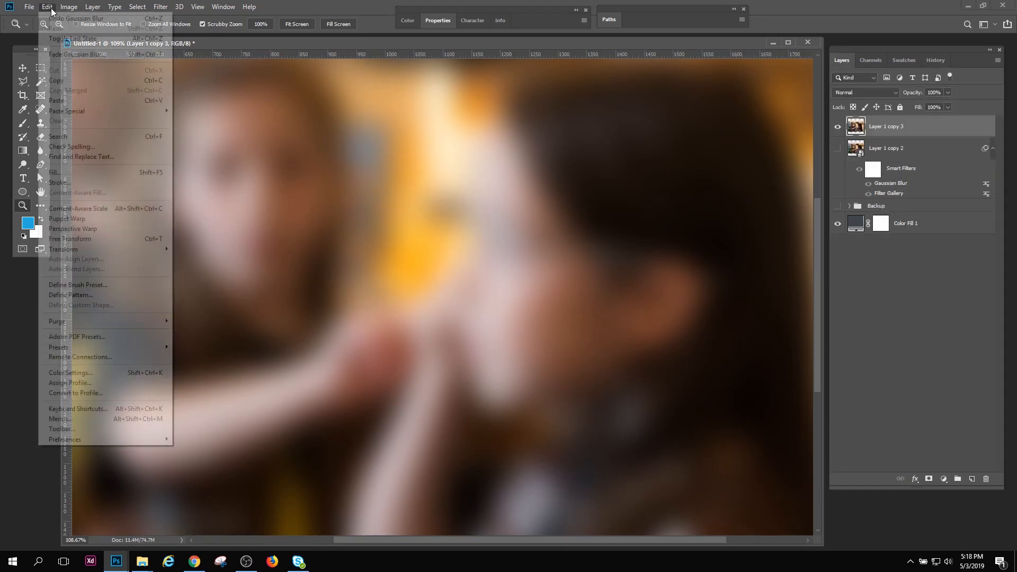
pyautogui.click(290, 48)
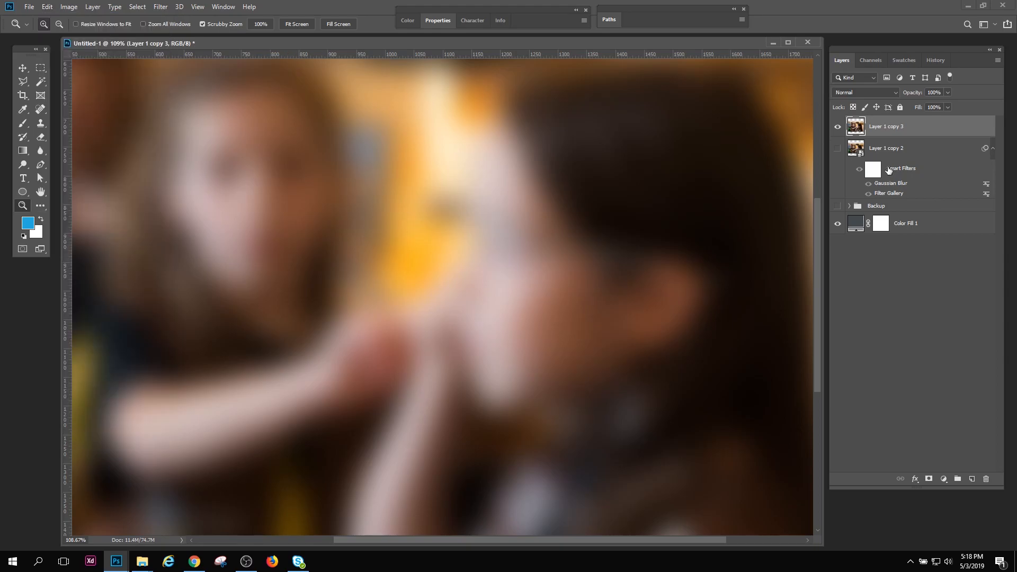
# Hide Layer 1 copy 3, and make the smart object Layer 1 copy 2 visible and active
pyautogui.click(837, 129)
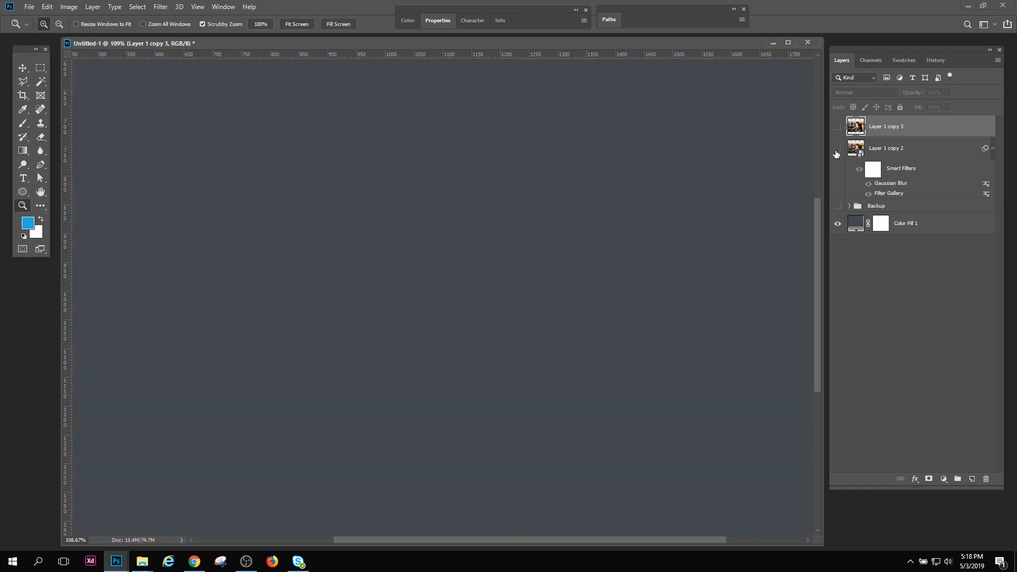
pyautogui.click(836, 149)
pyautogui.click(854, 150)
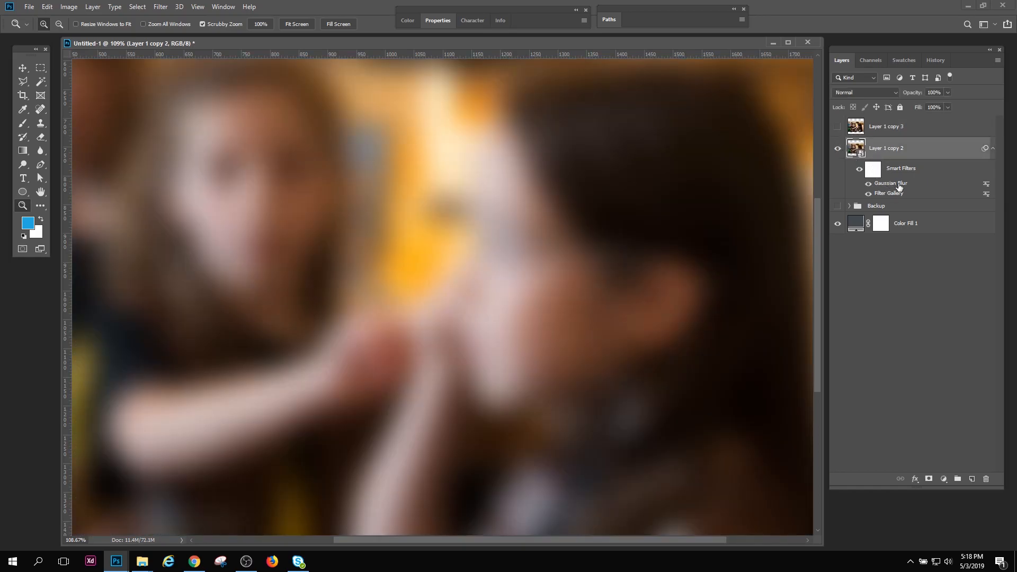
# Turn off the Filter Gallery smart filter on Layer 1 copy 2, and toggle its Gaussian Blur to compare, leaving the blur on
pyautogui.click(868, 184)
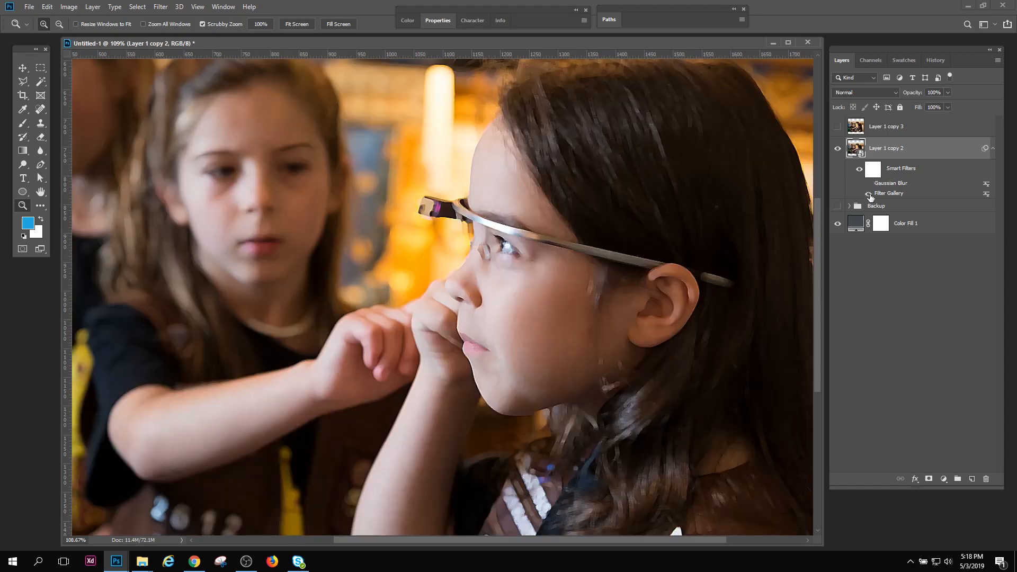
pyautogui.click(869, 194)
pyautogui.click(869, 185)
pyautogui.click(868, 184)
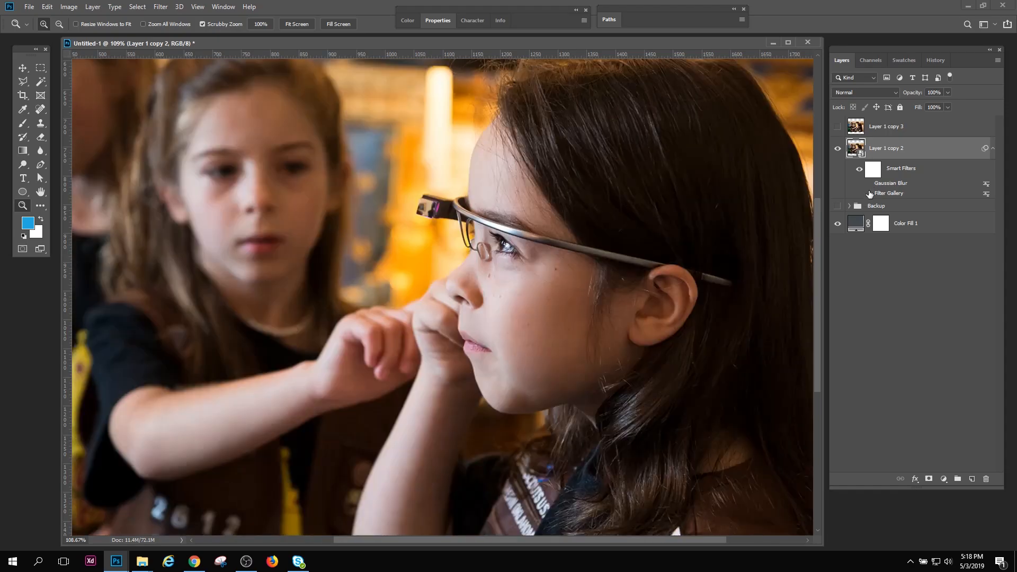
pyautogui.click(868, 184)
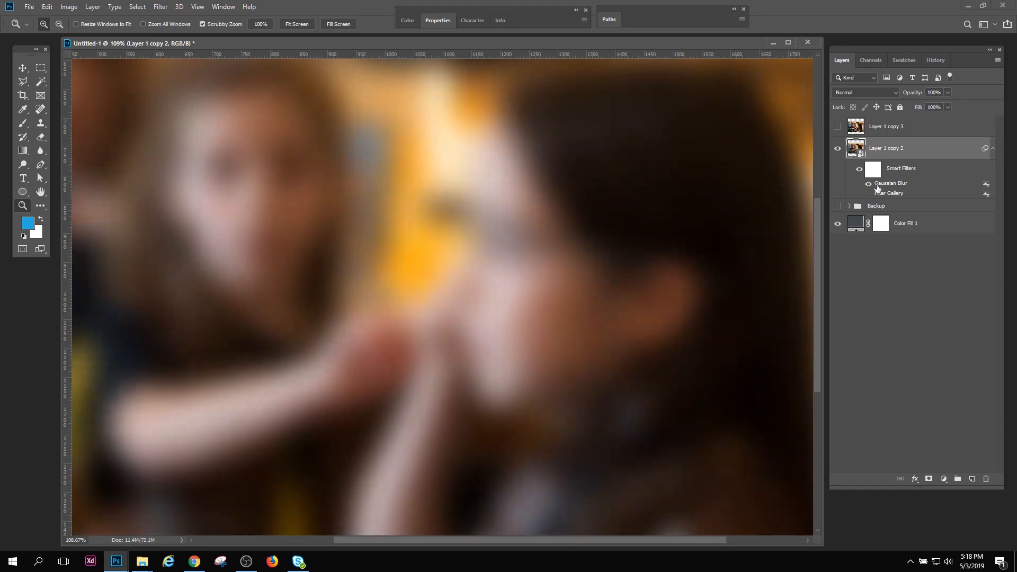
# Set the radius of Layer 1 copy 2's Gaussian Blur smart filter to 3 pixels
pyautogui.doubleClick(889, 184)
pyautogui.write('3')
pyautogui.click(784, 94)
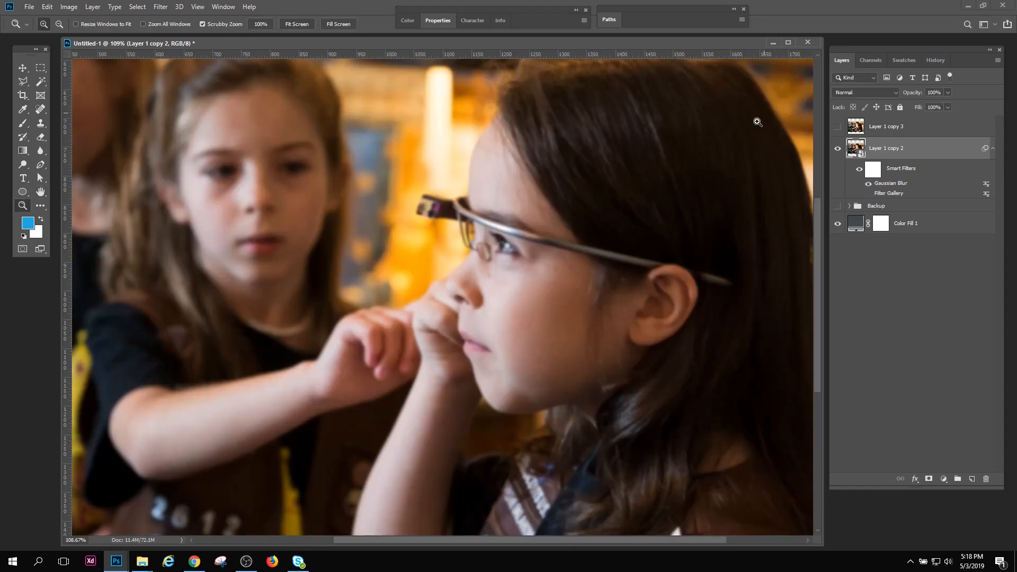
# Compare the photo with the Gaussian Blur smart filter hidden and shown at several magnifications
pyautogui.moveTo(554, 300); pyautogui.dragTo(572, 270)
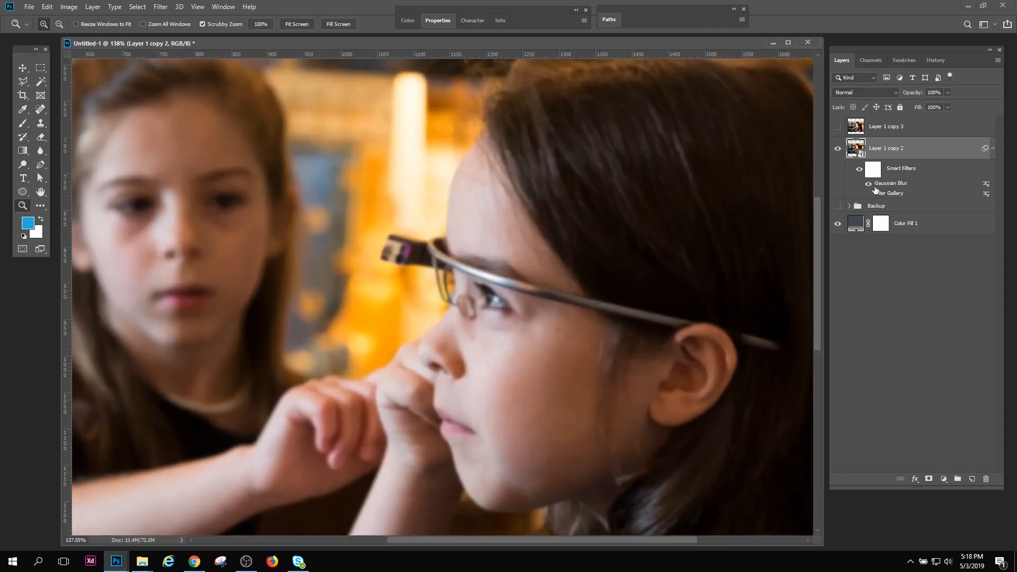
pyautogui.click(868, 186)
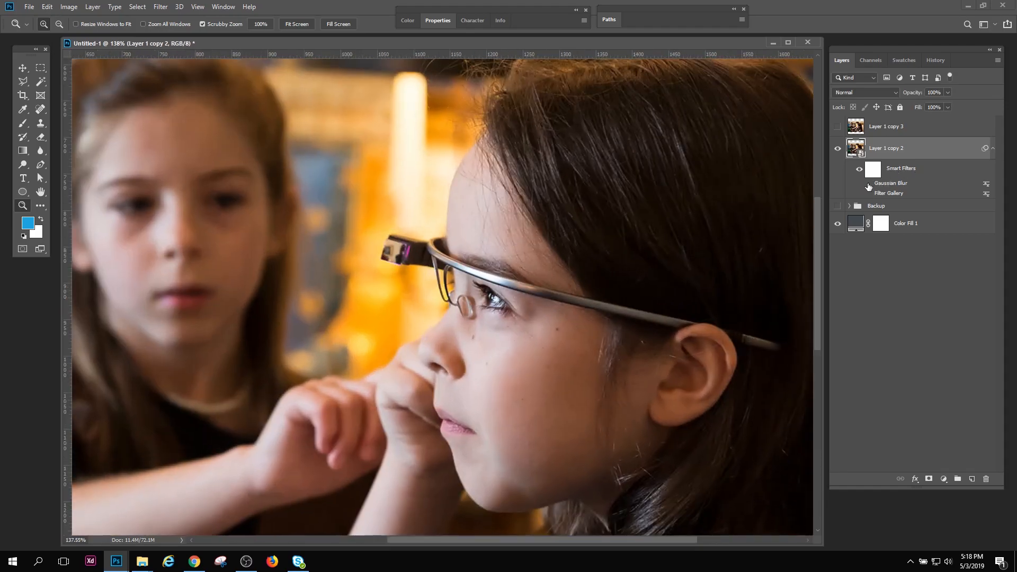
pyautogui.moveTo(487, 350)
pyautogui.mouseDown()
pyautogui.moveTo(534, 353)
pyautogui.moveTo(474, 362)
pyautogui.mouseUp()
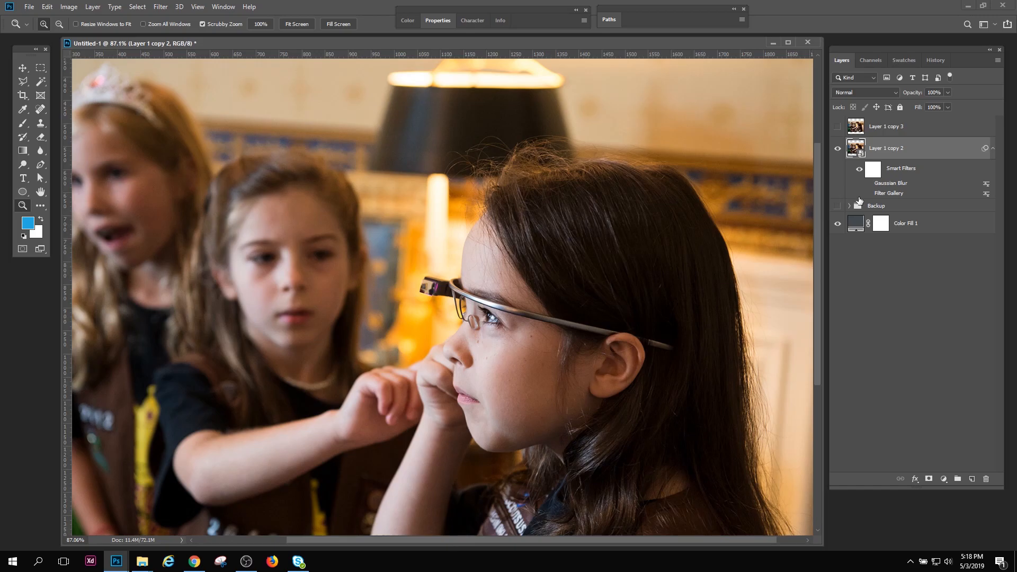
pyautogui.click(868, 185)
pyautogui.moveTo(551, 343); pyautogui.dragTo(563, 358)
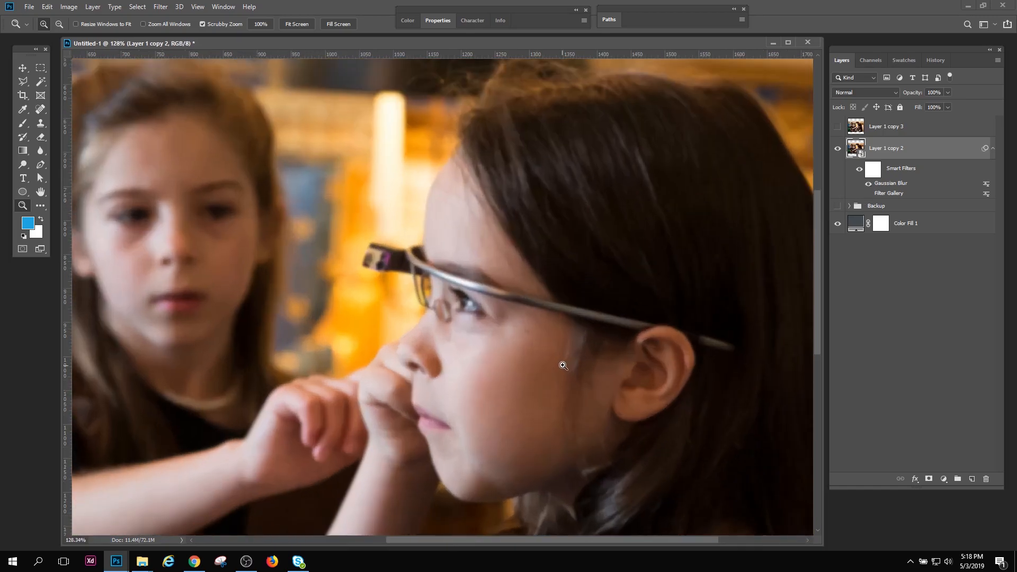
# Increase the Gaussian Blur smart filter's radius for a stronger blur, and disable all smart filters on Layer 1 copy 2
pyautogui.doubleClick(894, 183)
pyautogui.write('12')
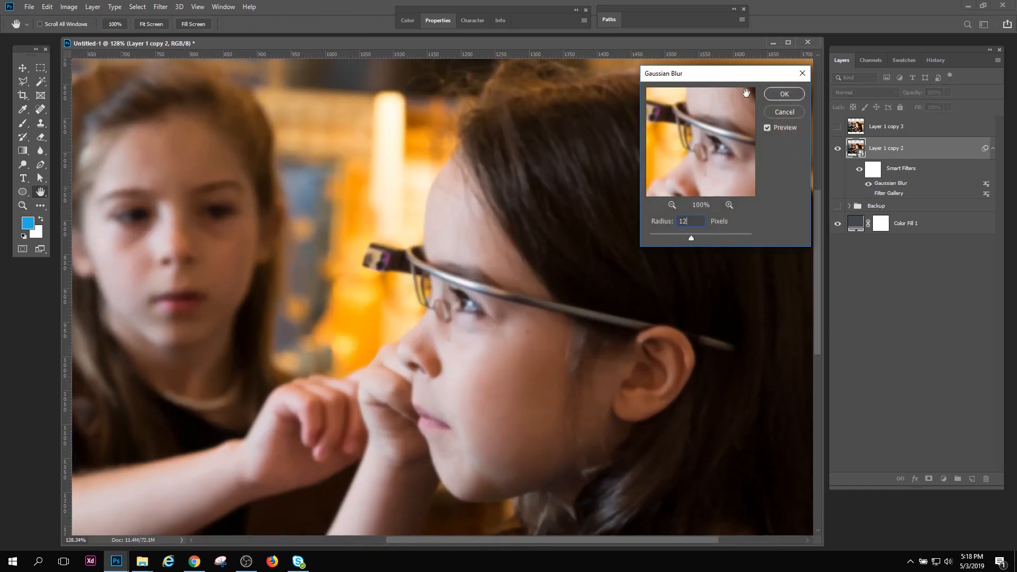
pyautogui.click(784, 94)
pyautogui.moveTo(509, 363)
pyautogui.mouseDown()
pyautogui.moveTo(481, 355)
pyautogui.moveTo(509, 382)
pyautogui.moveTo(496, 374)
pyautogui.mouseUp()
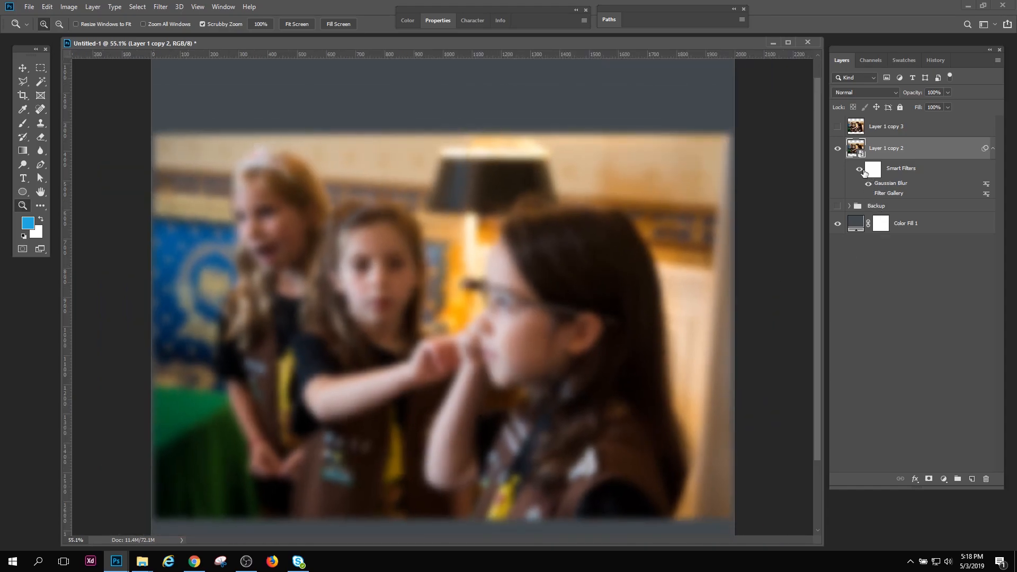
pyautogui.click(859, 171)
# Show only the rasterized Layer 1 copy 3 to inspect it, and switch back to the unfiltered smart object Layer 1 copy 2 for comparison
pyautogui.click(837, 127)
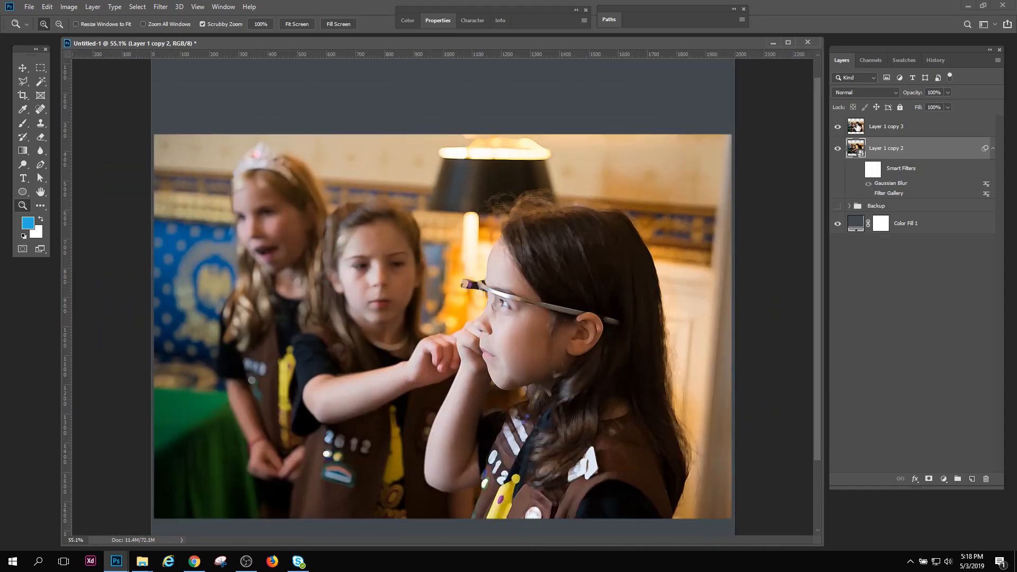
pyautogui.click(856, 127)
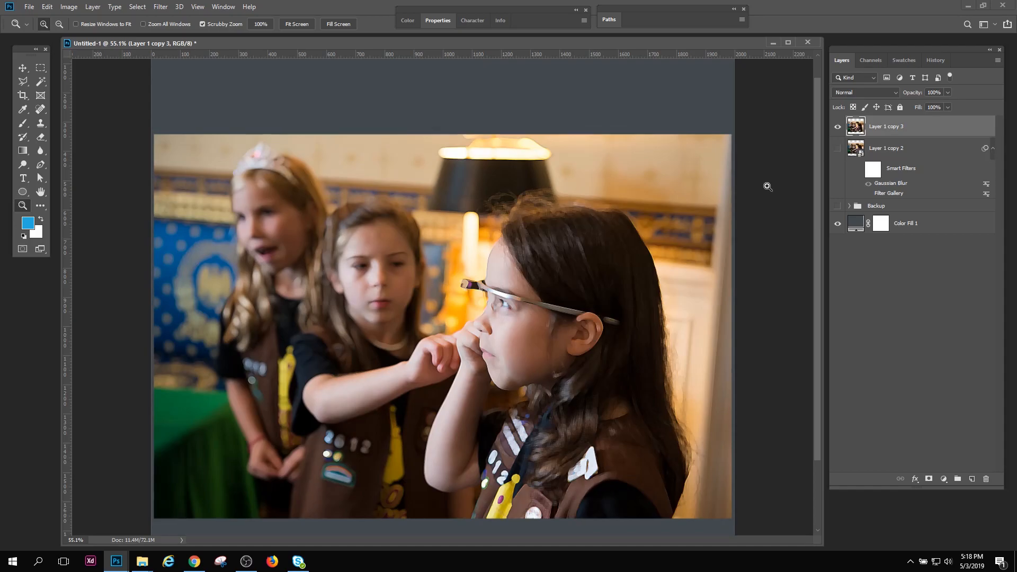
pyautogui.moveTo(511, 349)
pyautogui.mouseDown()
pyautogui.moveTo(548, 376)
pyautogui.moveTo(521, 359)
pyautogui.mouseUp()
pyautogui.click(838, 149)
pyautogui.click(837, 127)
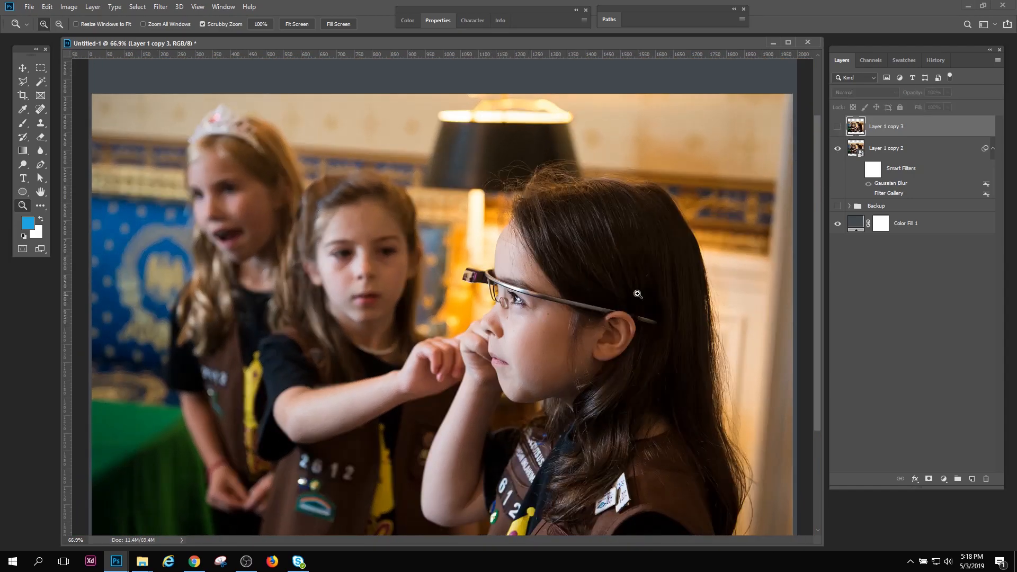
pyautogui.click(870, 150)
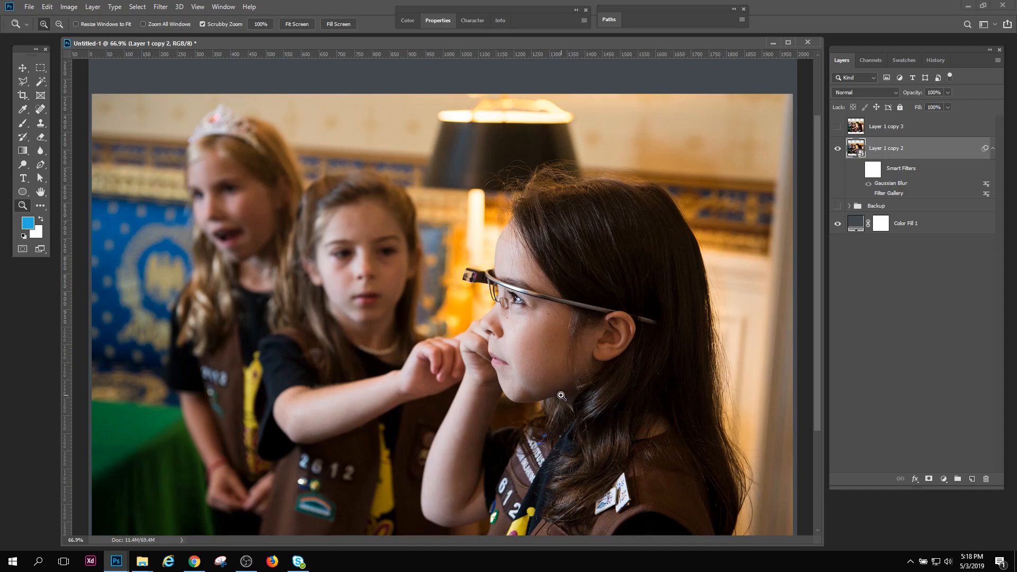
# Re-enable the smart filters on Layer 1 copy 2 and add an Inner Glow layer style with its preset settings
pyautogui.moveTo(575, 326)
pyautogui.mouseDown()
pyautogui.moveTo(554, 308)
pyautogui.moveTo(563, 323)
pyautogui.mouseUp()
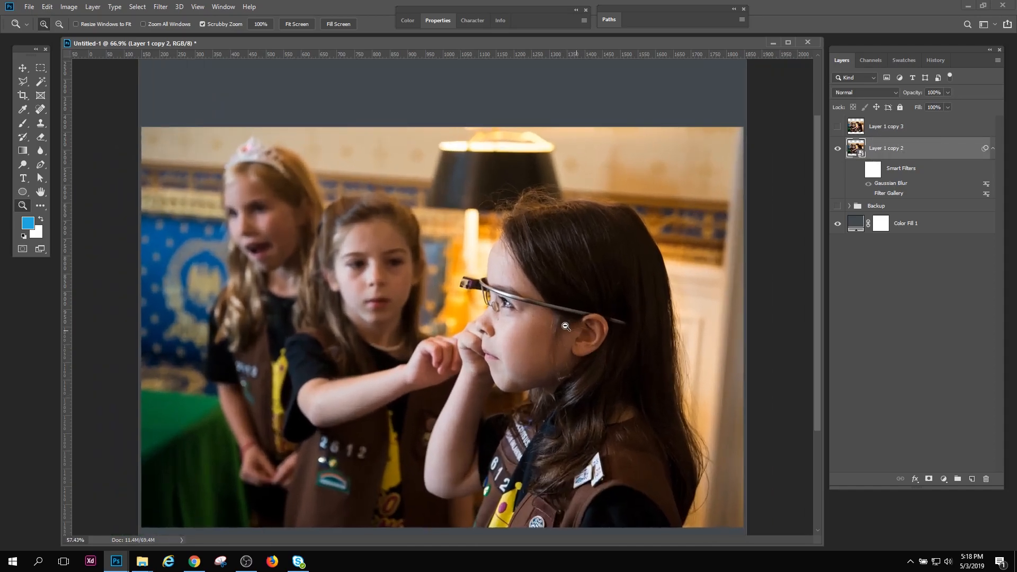
pyautogui.click(859, 169)
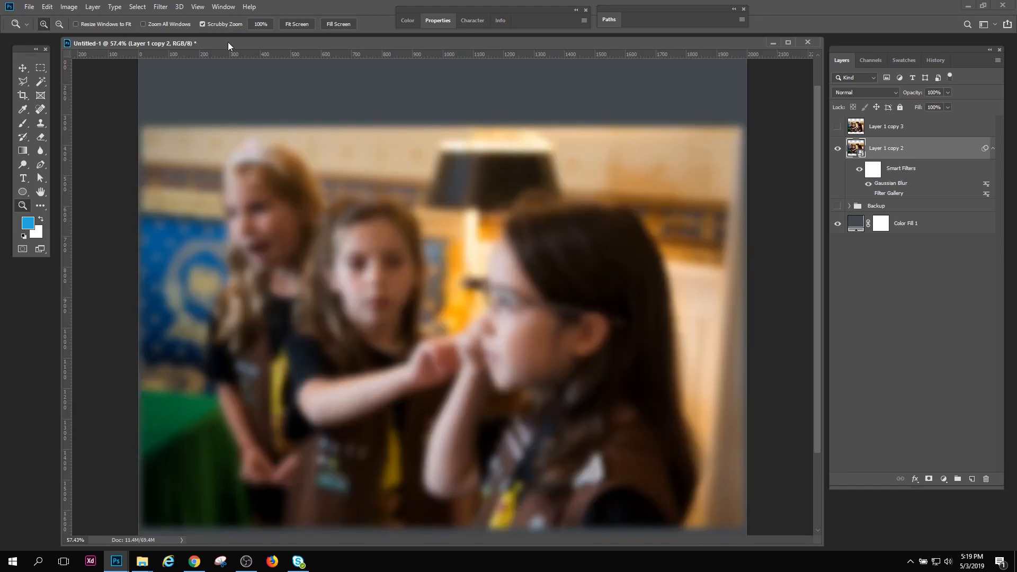
pyautogui.click(68, 7)
pyautogui.moveTo(93, 6)
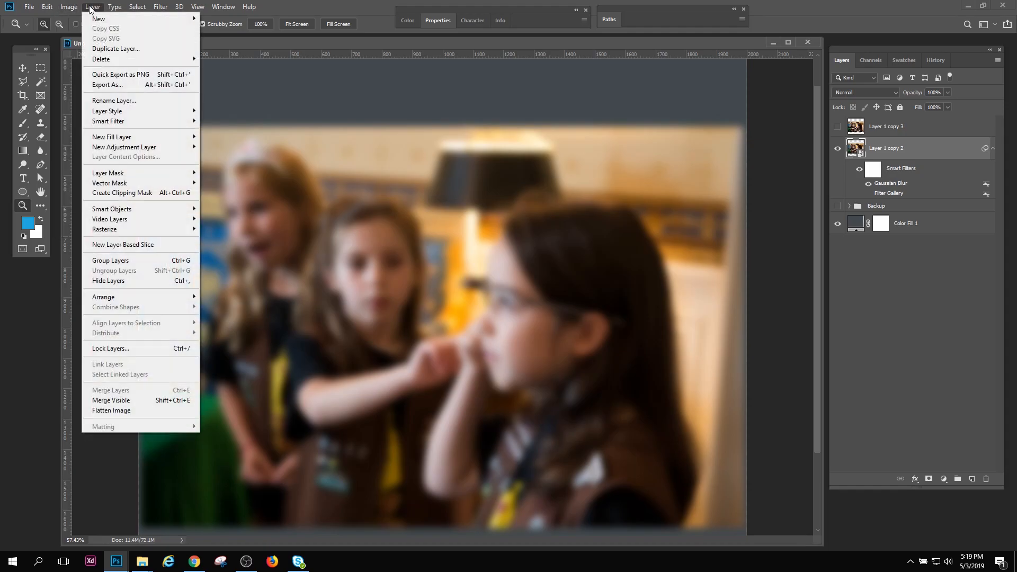
pyautogui.moveTo(124, 112)
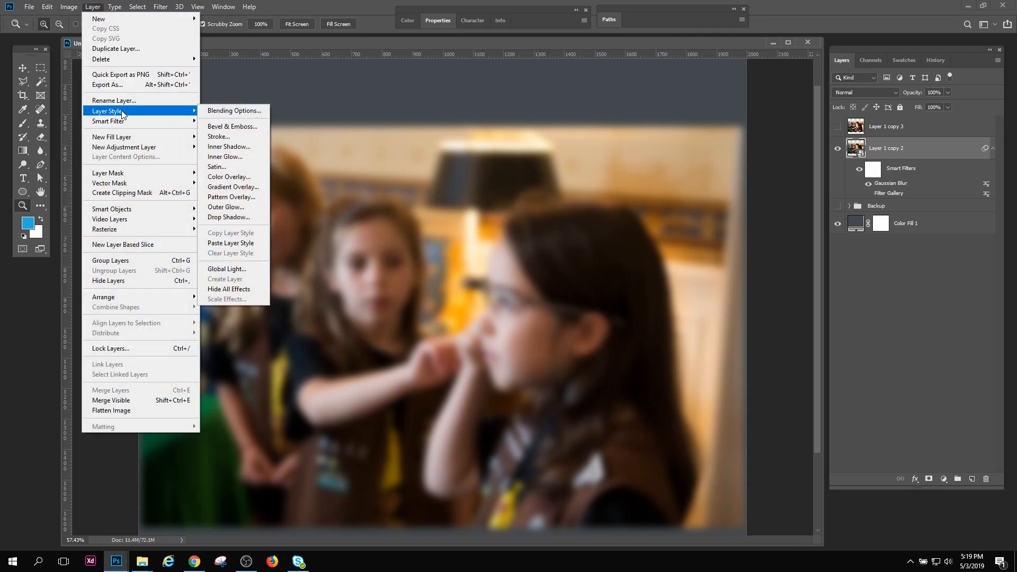
pyautogui.click(229, 158)
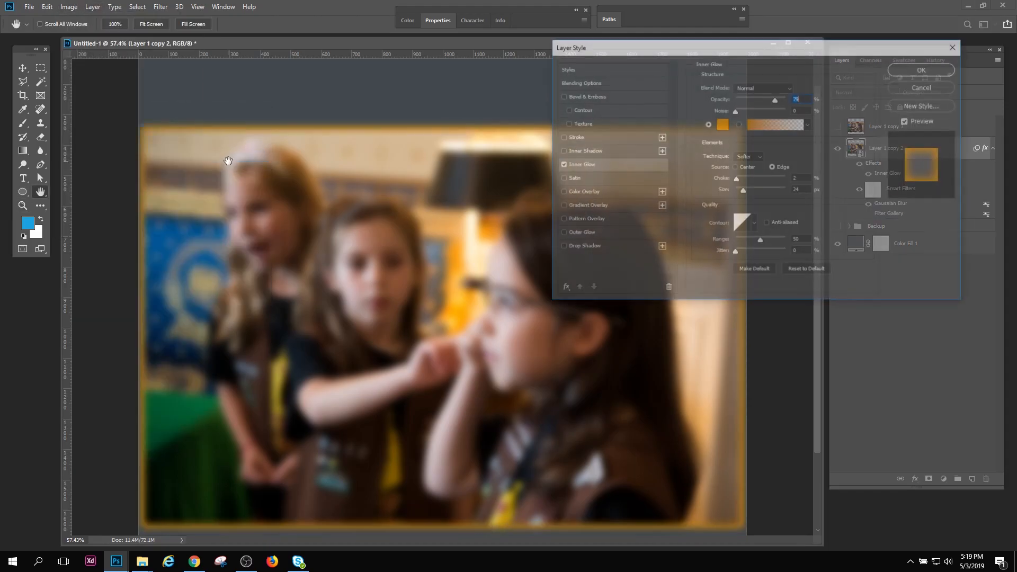
pyautogui.click(913, 70)
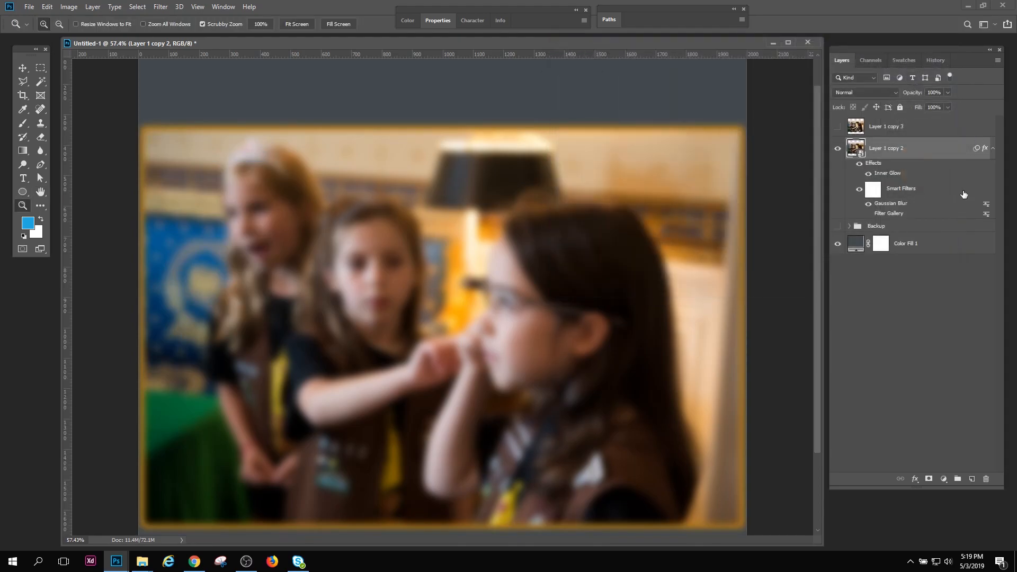
# Delete the Inner Glow effect and all smart filters from Layer 1 copy 2, leaving the plain smart object
pyautogui.moveTo(877, 170); pyautogui.dragTo(987, 478)
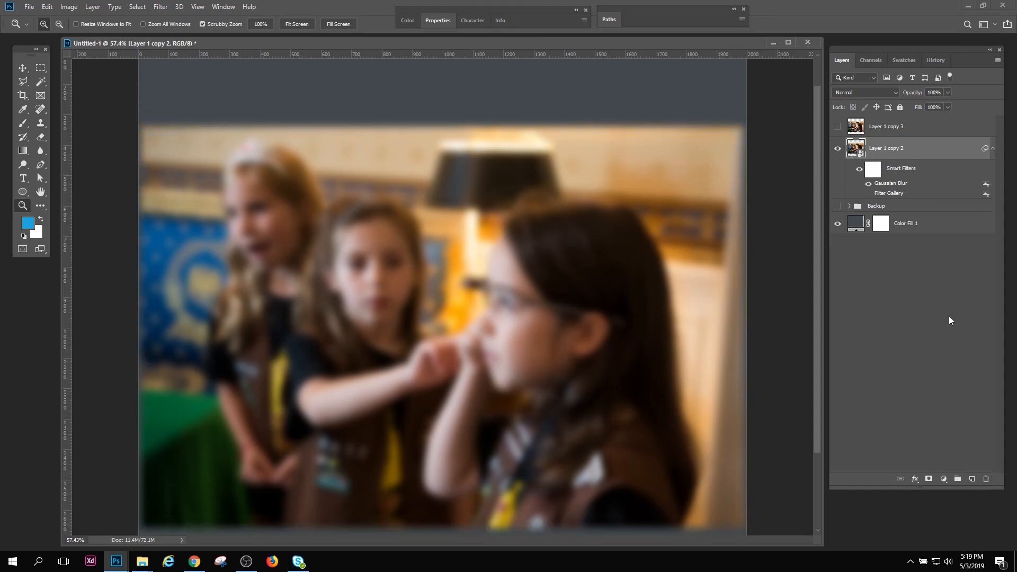
pyautogui.moveTo(891, 172); pyautogui.dragTo(986, 478)
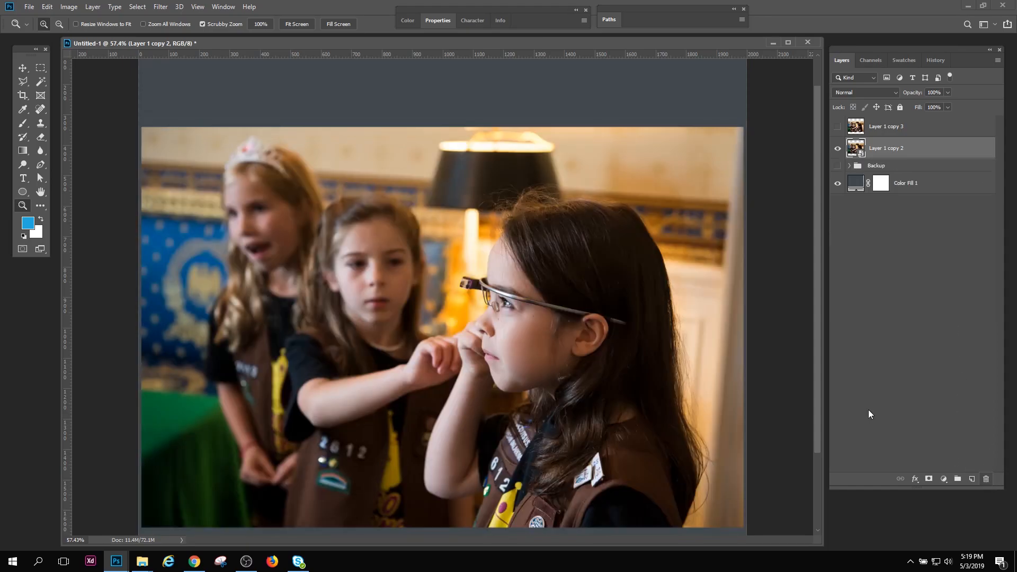
pyautogui.moveTo(495, 345)
pyautogui.mouseDown()
pyautogui.moveTo(479, 336)
pyautogui.moveTo(488, 339)
pyautogui.mouseUp()
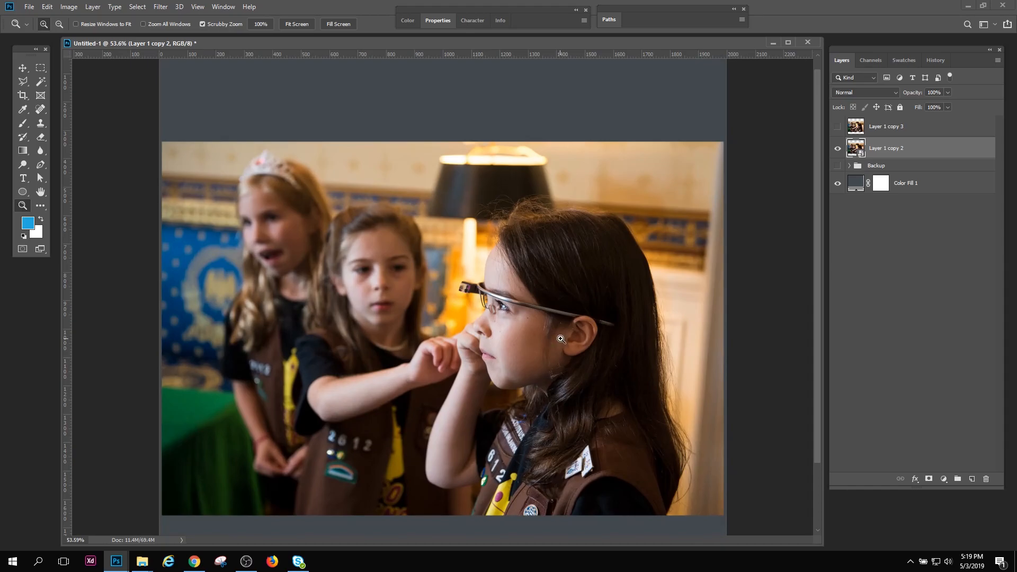
pyautogui.moveTo(514, 318); pyautogui.dragTo(397, 231)
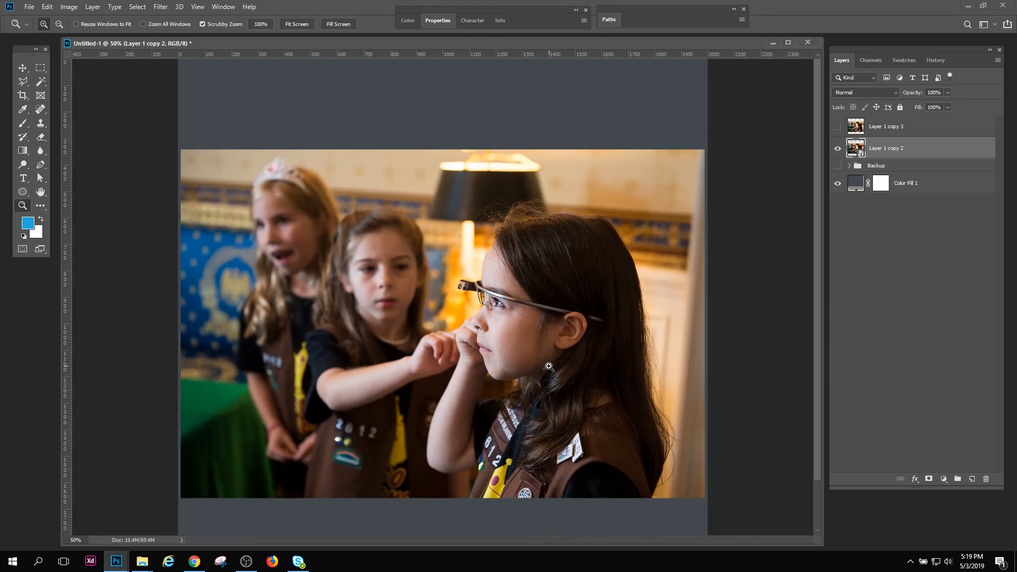
pyautogui.moveTo(550, 334); pyautogui.dragTo(557, 357)
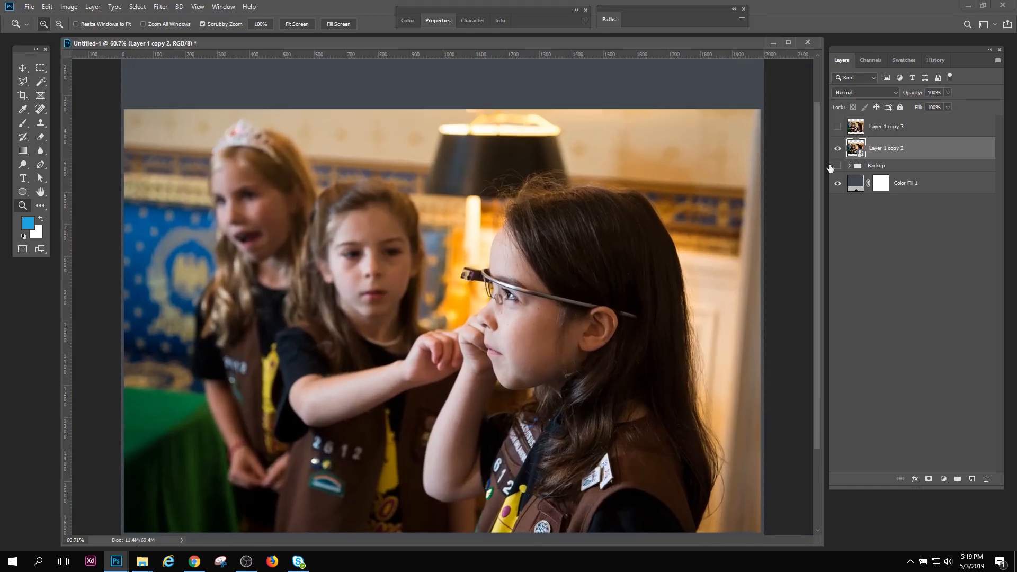
# Draw a blue-filled ellipse about 740 by 652 px over the two girls in the background of the photo
pyautogui.click(23, 192)
pyautogui.moveTo(270, 151); pyautogui.dragTo(499, 351)
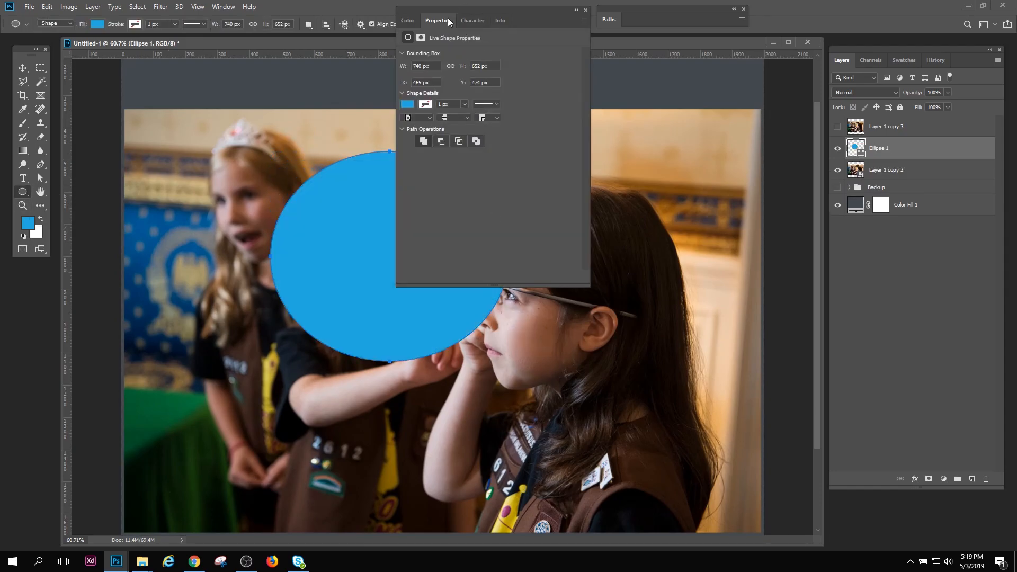
pyautogui.click(438, 20)
# Add a closed, curved four-point shape beside the ellipse on the same shape layer with the Pen tool
pyautogui.click(41, 165)
pyautogui.click(74, 163)
pyautogui.click(568, 178)
pyautogui.click(524, 236)
pyautogui.moveTo(618, 316); pyautogui.dragTo(673, 232)
pyautogui.moveTo(661, 143); pyautogui.dragTo(703, 150)
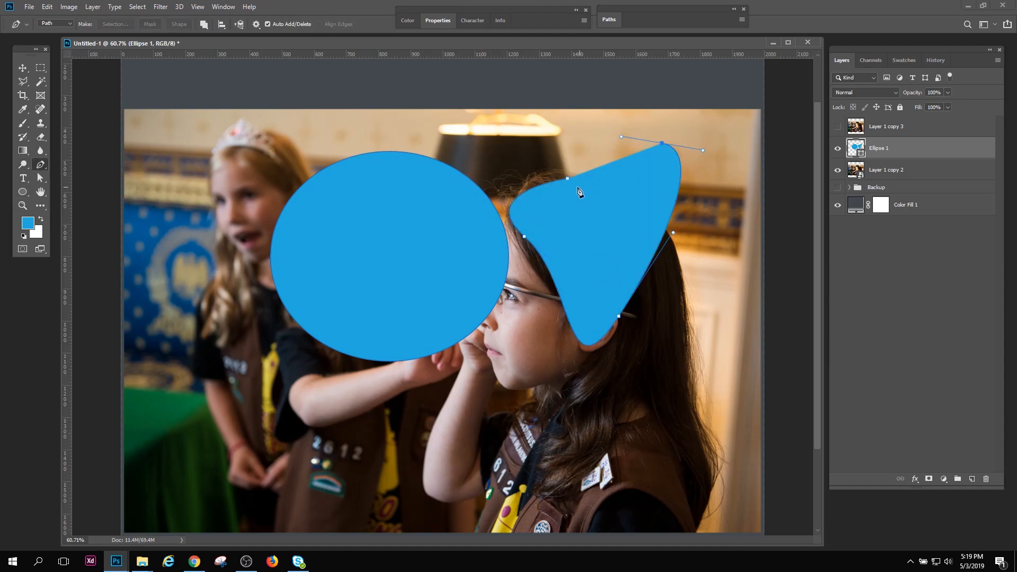
pyautogui.click(568, 178)
# Move the Ellipse 1 layer's shapes down and to the left, and reshape the upper-left curve of the pen-drawn shape
pyautogui.click(23, 68)
pyautogui.moveTo(614, 206); pyautogui.dragTo(553, 274)
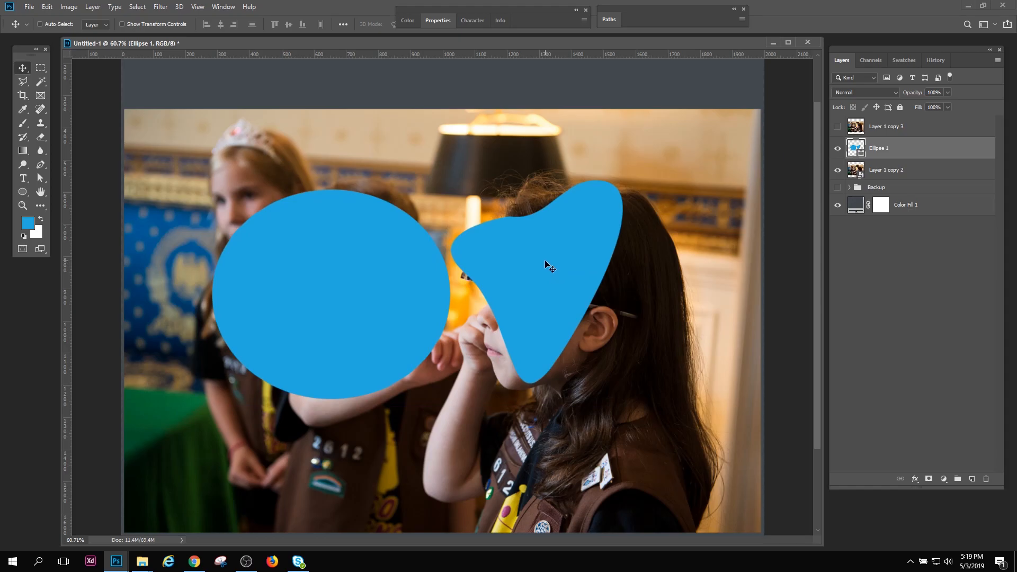
pyautogui.click(40, 178)
pyautogui.moveTo(511, 215); pyautogui.dragTo(570, 241)
pyautogui.hotkey('ctrl', 'z')
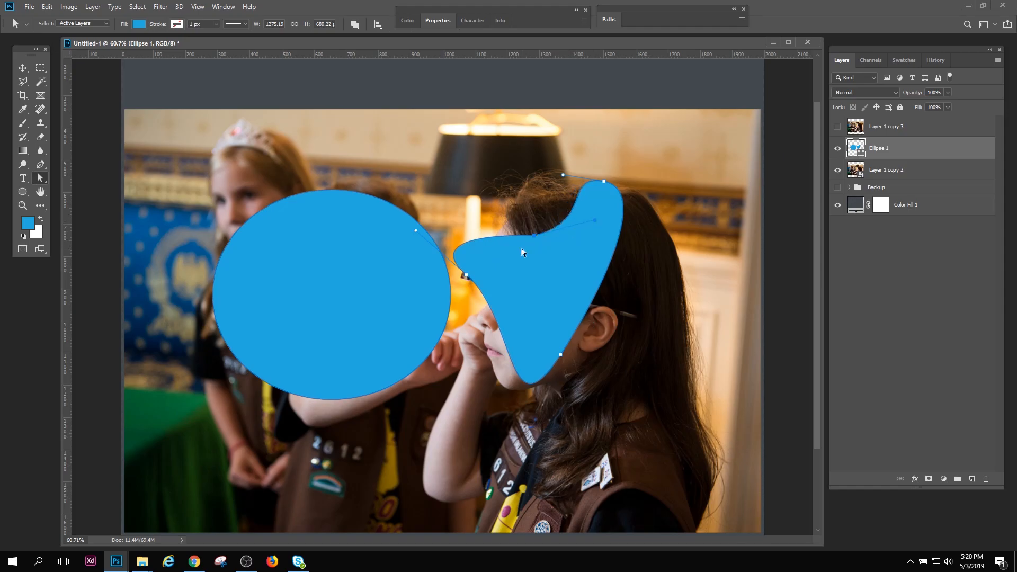
pyautogui.moveTo(534, 236); pyautogui.dragTo(514, 233)
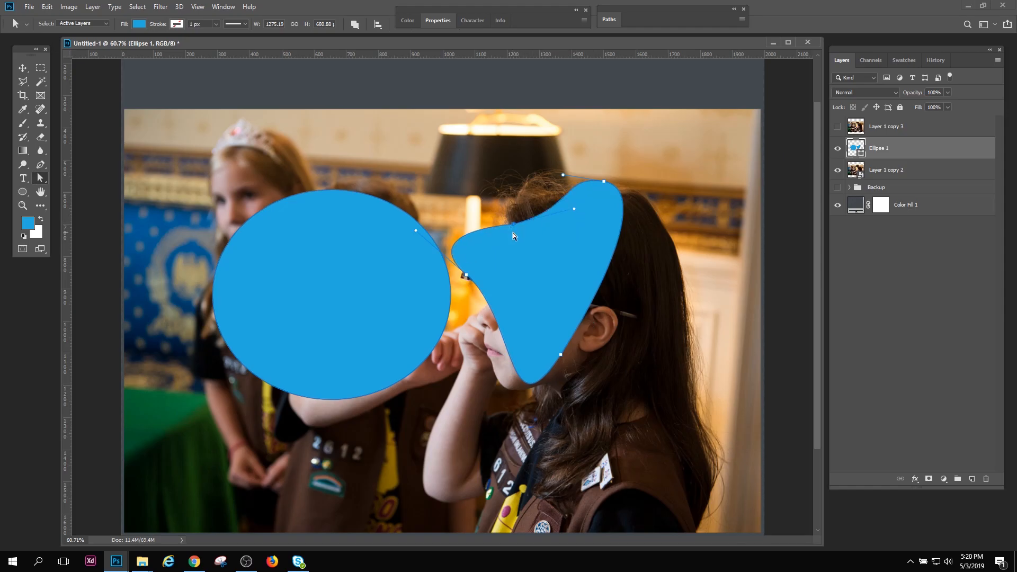
pyautogui.moveTo(513, 228); pyautogui.dragTo(569, 219)
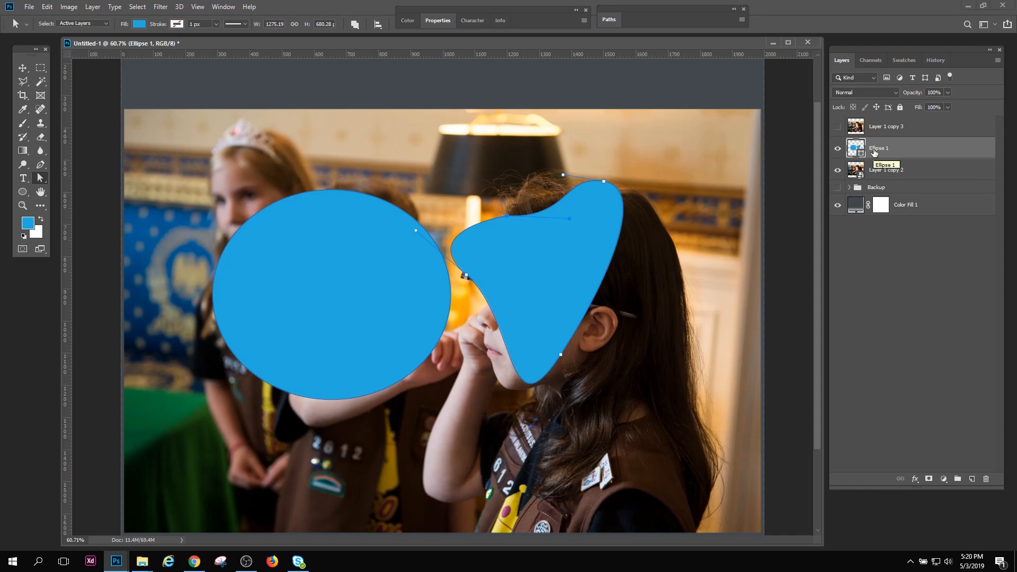
# Delete the Ellipse 1 shape layer and zoom out slightly on the photo
pyautogui.moveTo(875, 151); pyautogui.dragTo(986, 479)
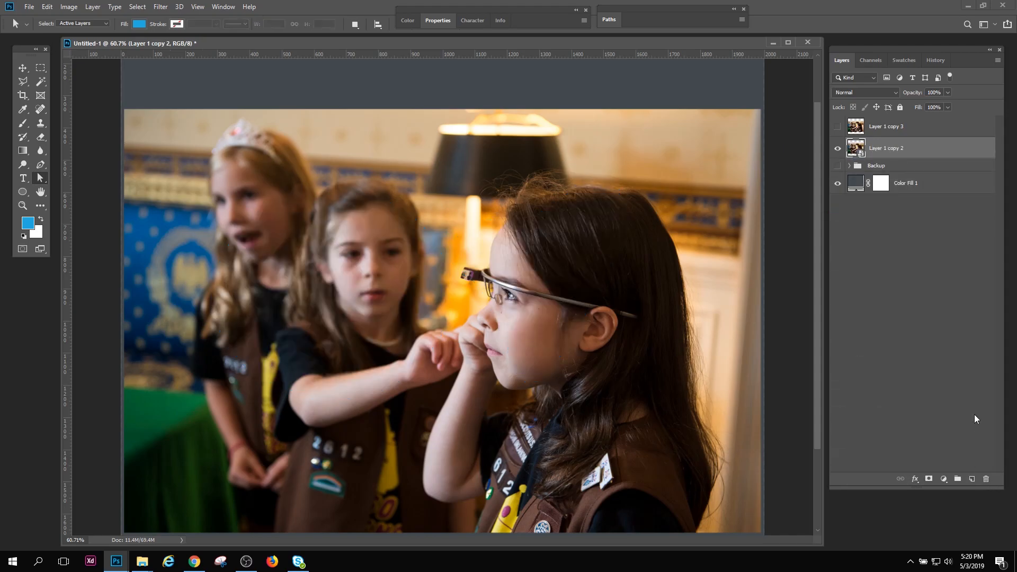
pyautogui.click(22, 205)
pyautogui.moveTo(409, 310); pyautogui.dragTo(396, 302)
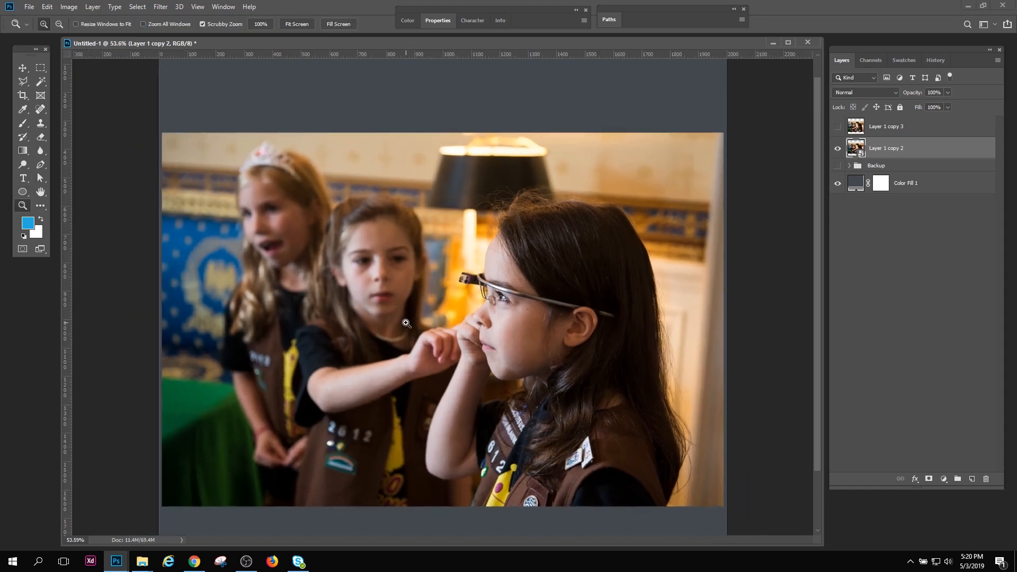